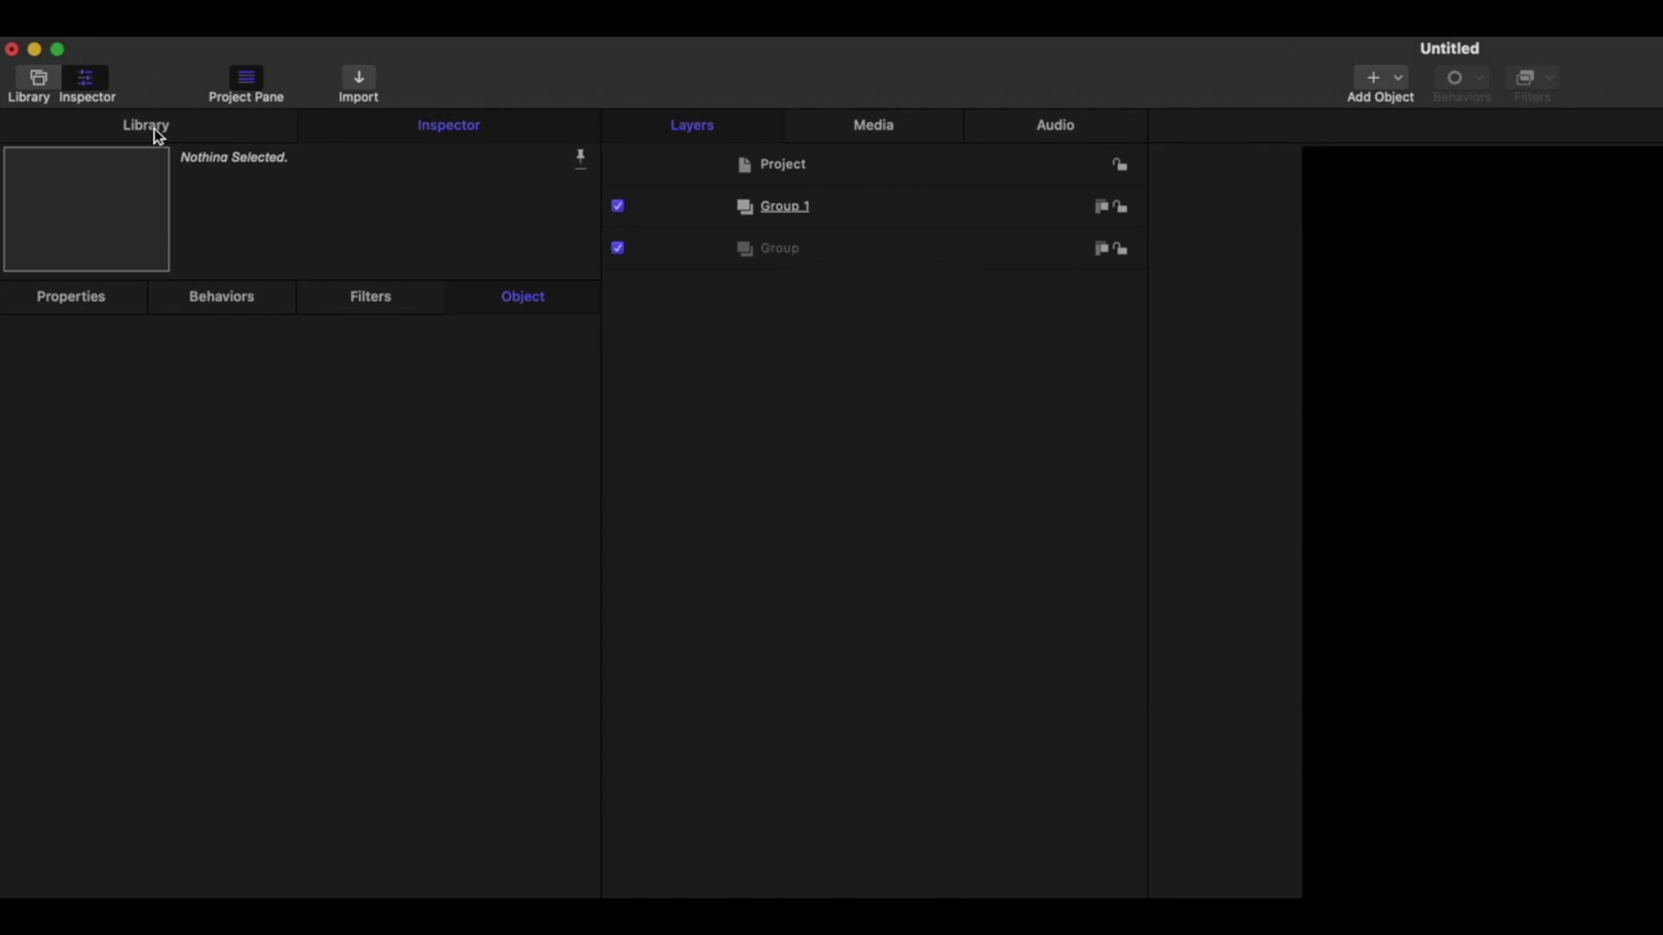
Step: Open the Cyberpunk Model Pack among the motionVFX 3D objects in the library
{"action": "left_click", "coordinate": [145, 124]}
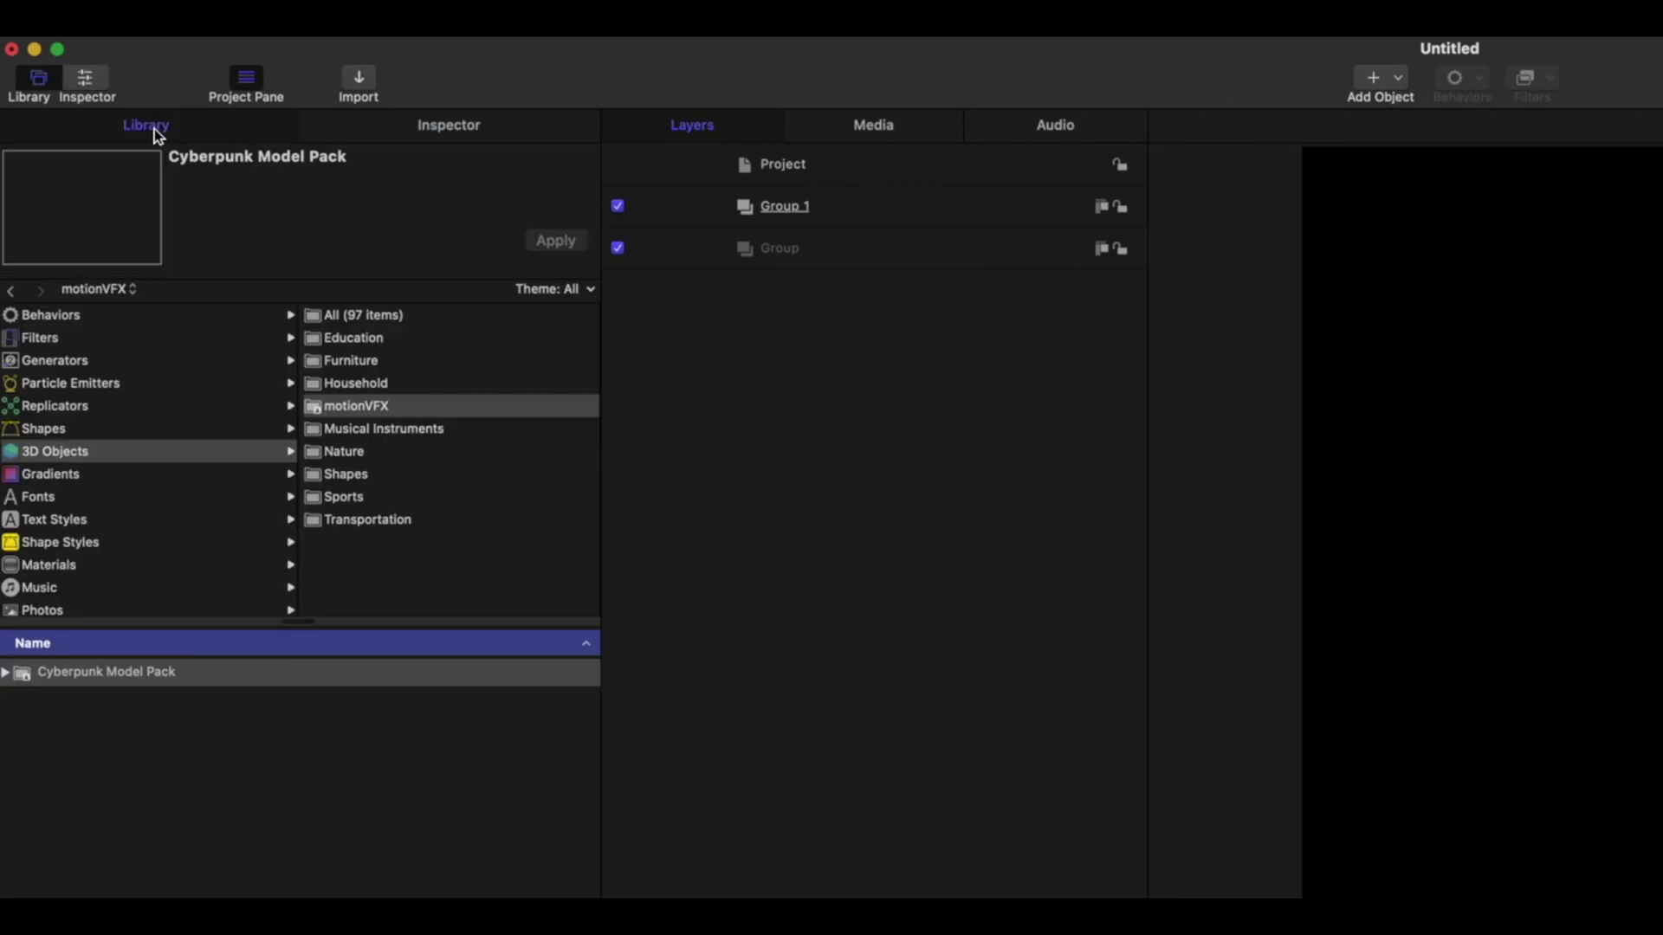
{"action": "left_click", "coordinate": [41, 457]}
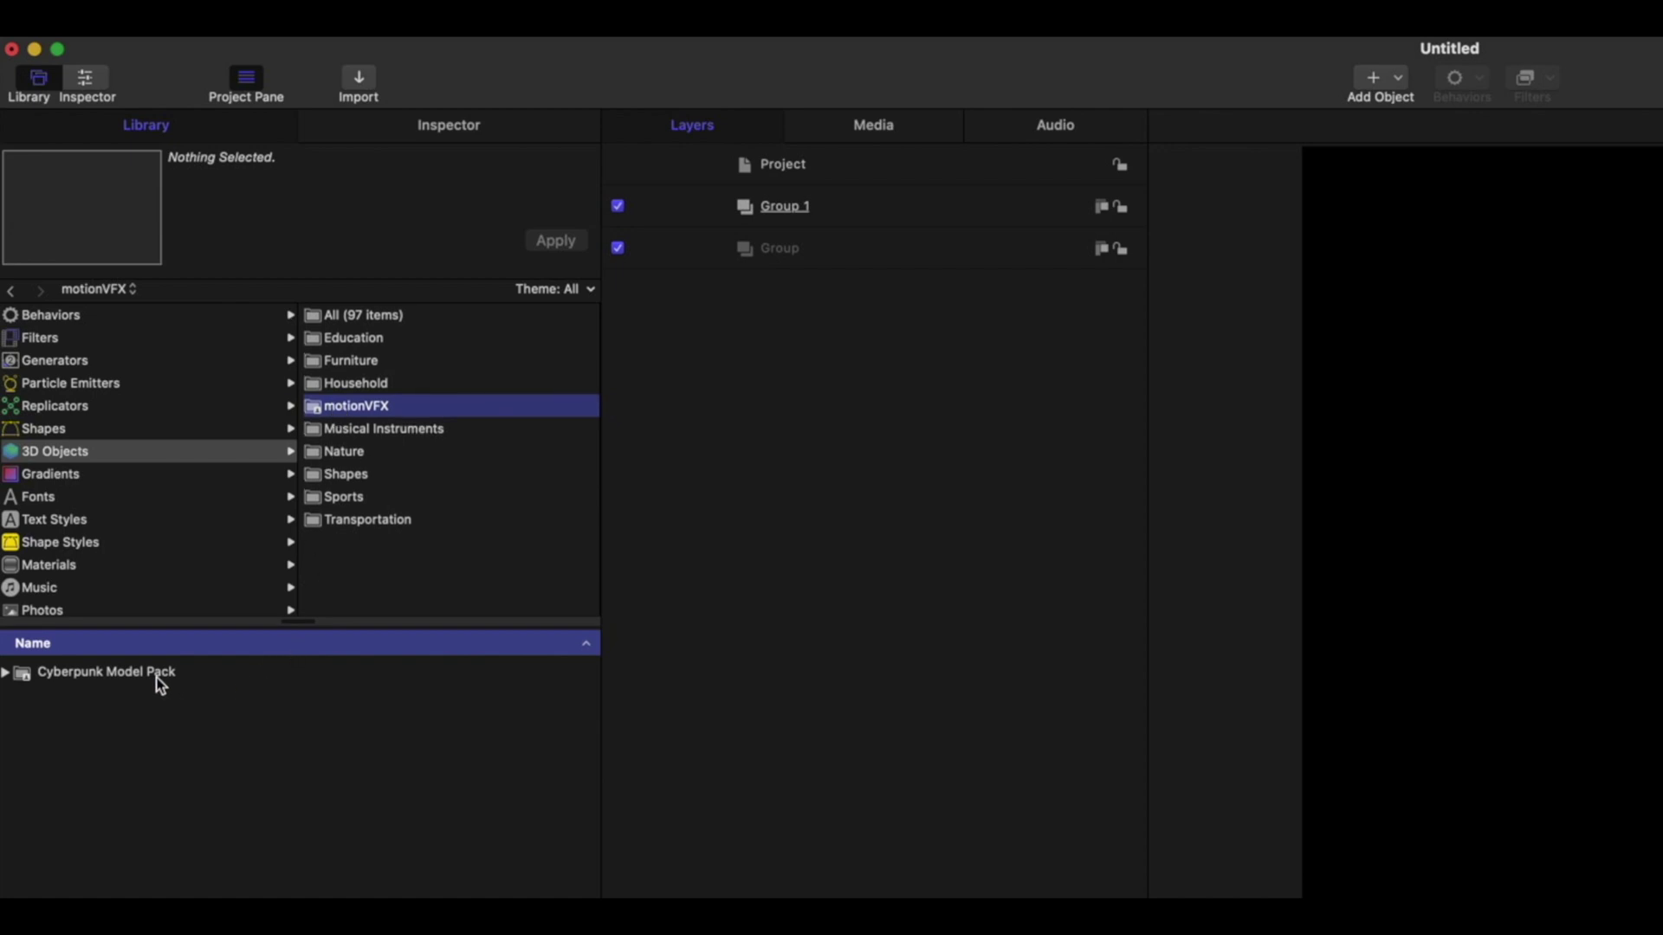
{"action": "left_click", "coordinate": [7, 673]}
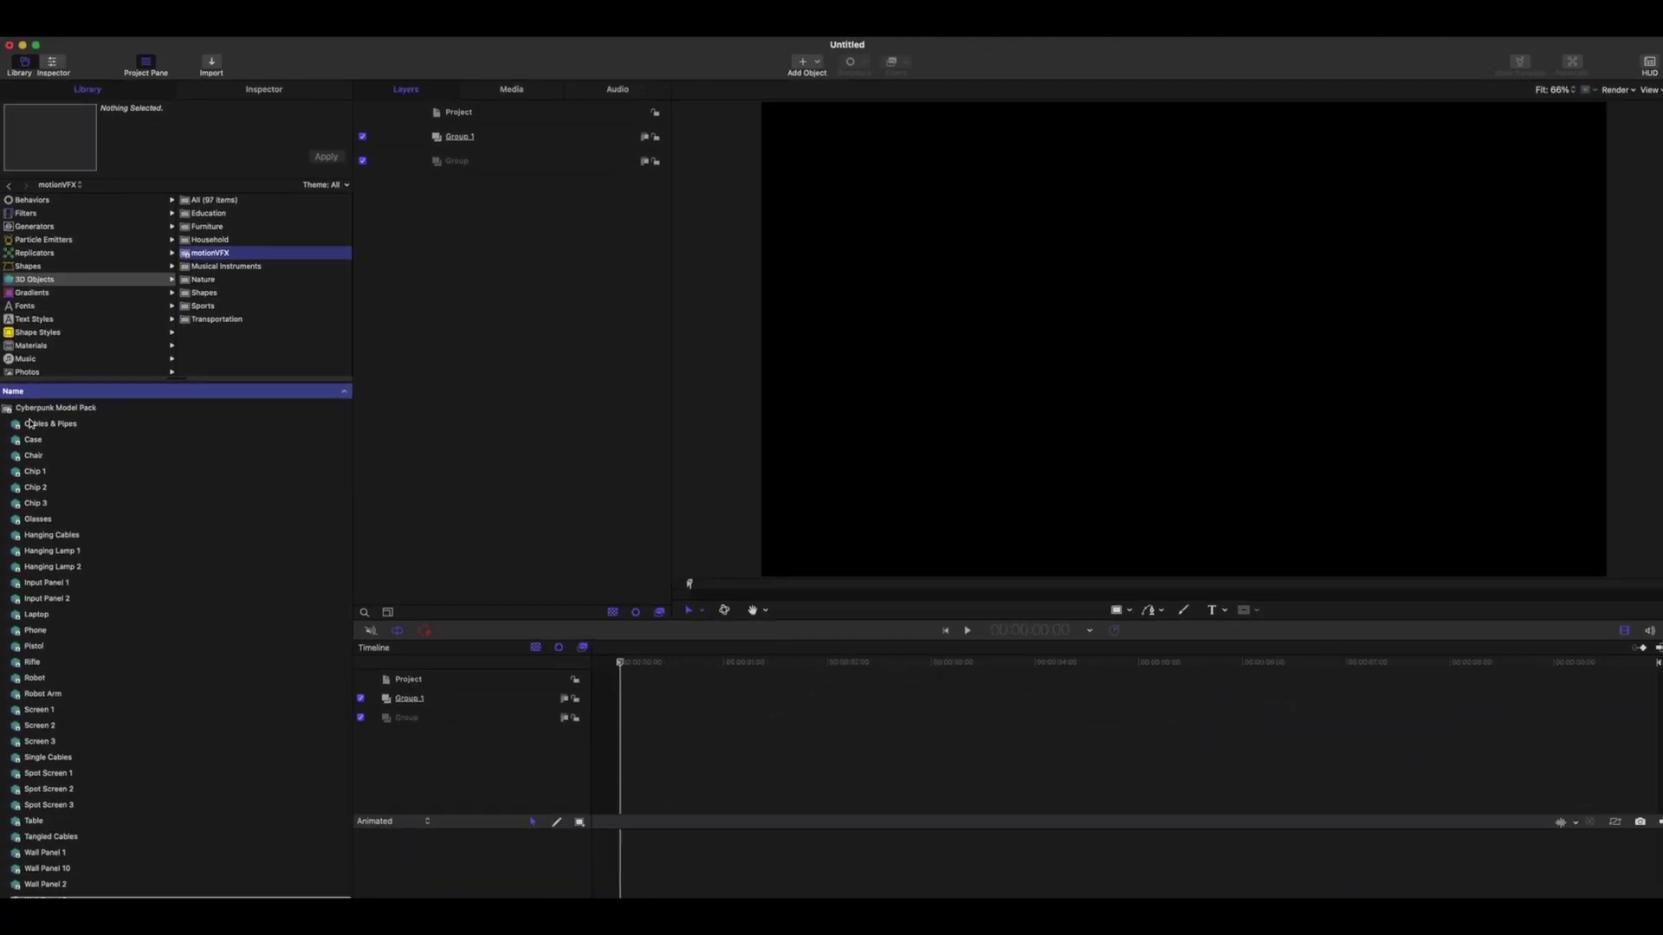
Step: Preview the Cyberpunk Model Pack models one after another, from Cables & Pipes to Pistol
{"action": "left_click", "coordinate": [31, 423]}
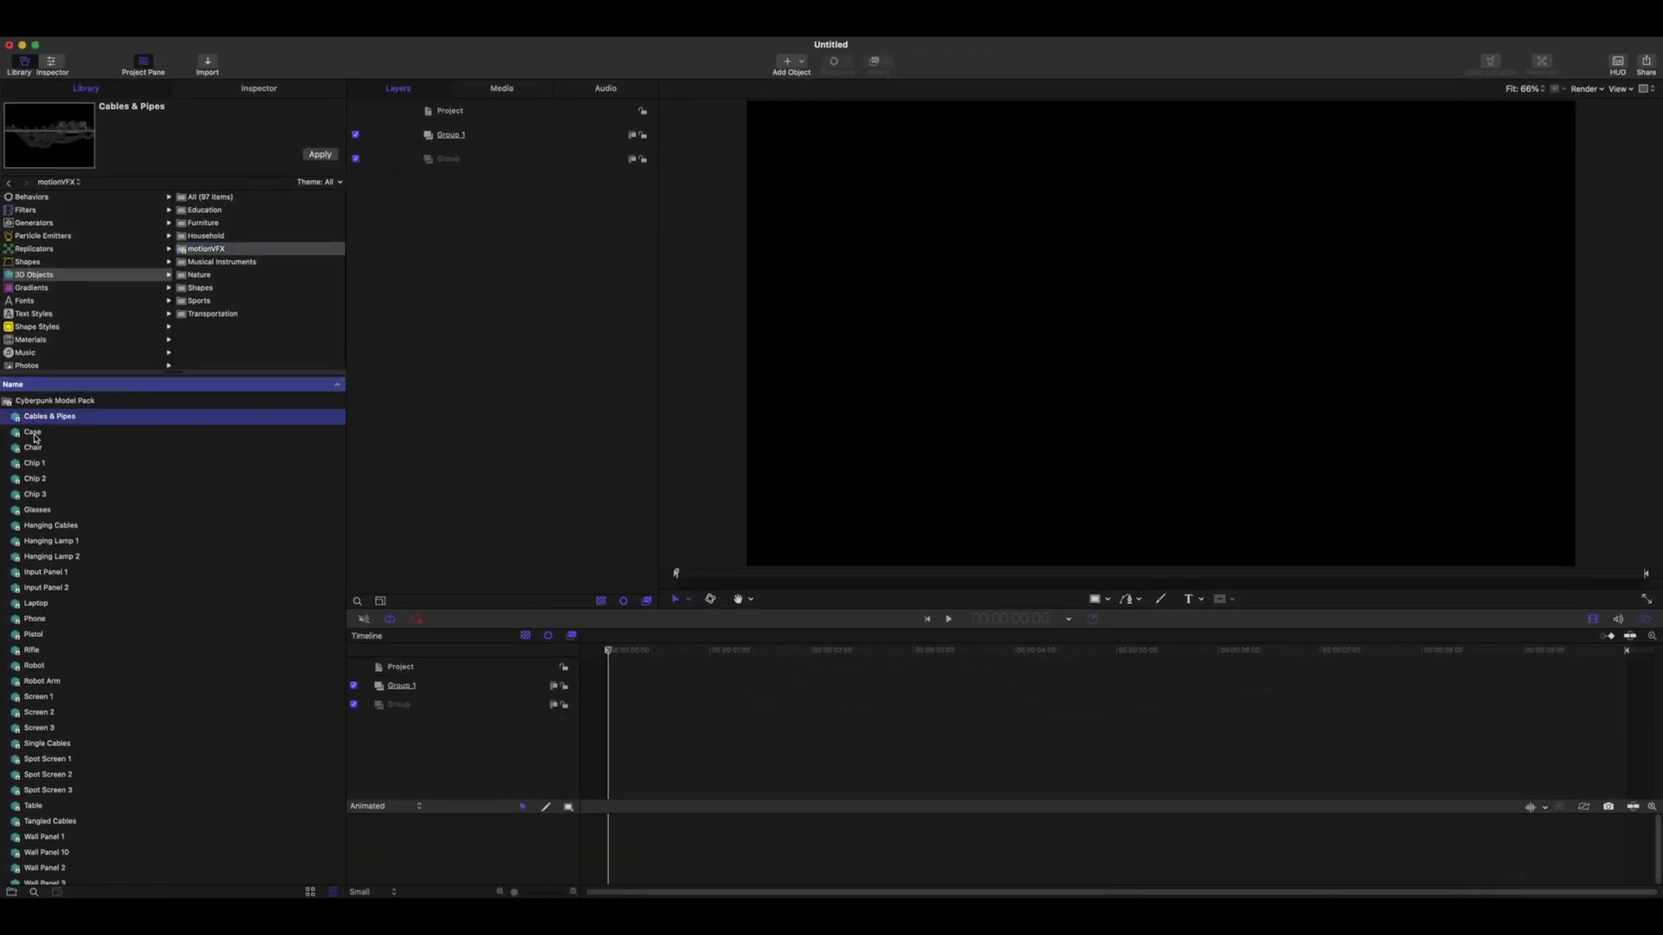
{"action": "left_click", "coordinate": [34, 437]}
{"action": "left_click", "coordinate": [36, 454]}
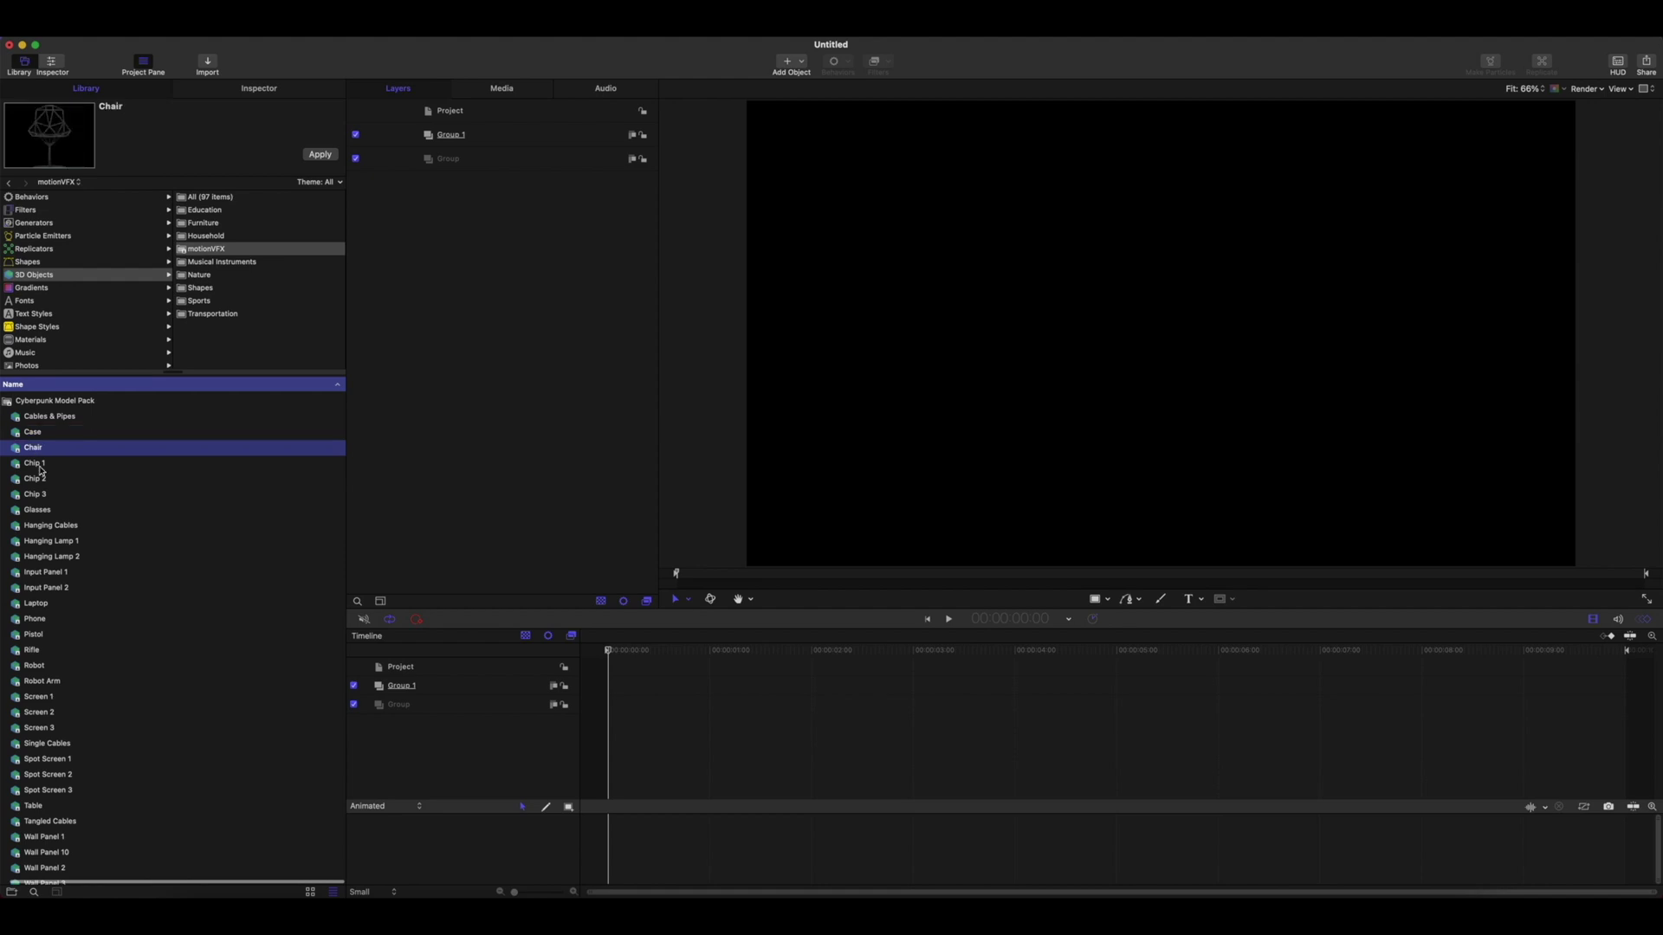
{"action": "left_click", "coordinate": [39, 465]}
{"action": "key", "text": "Down"}
{"action": "key", "text": "Down"}
{"action": "key", "text": "Down"}
{"action": "key", "text": "Down"}
{"action": "key", "text": "Down"}
{"action": "key", "text": "Down"}
{"action": "key", "text": "Down"}
{"action": "key", "text": "Down"}
{"action": "key", "text": "Down"}
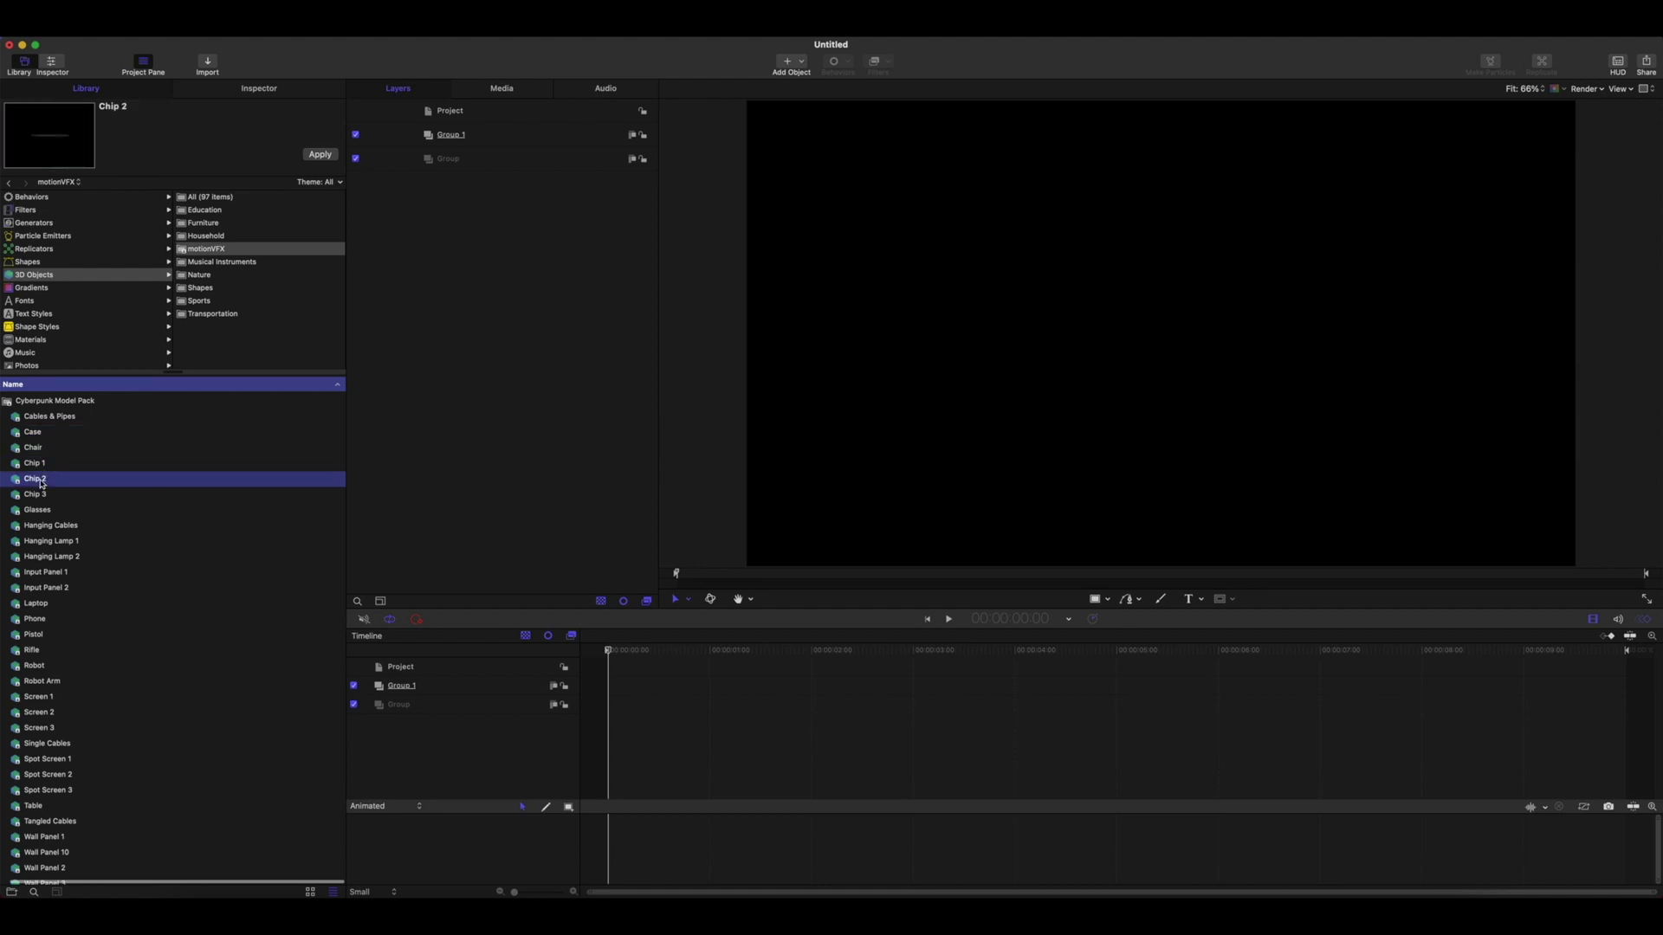
{"action": "key", "text": "Down"}
{"action": "key", "text": "Down"}
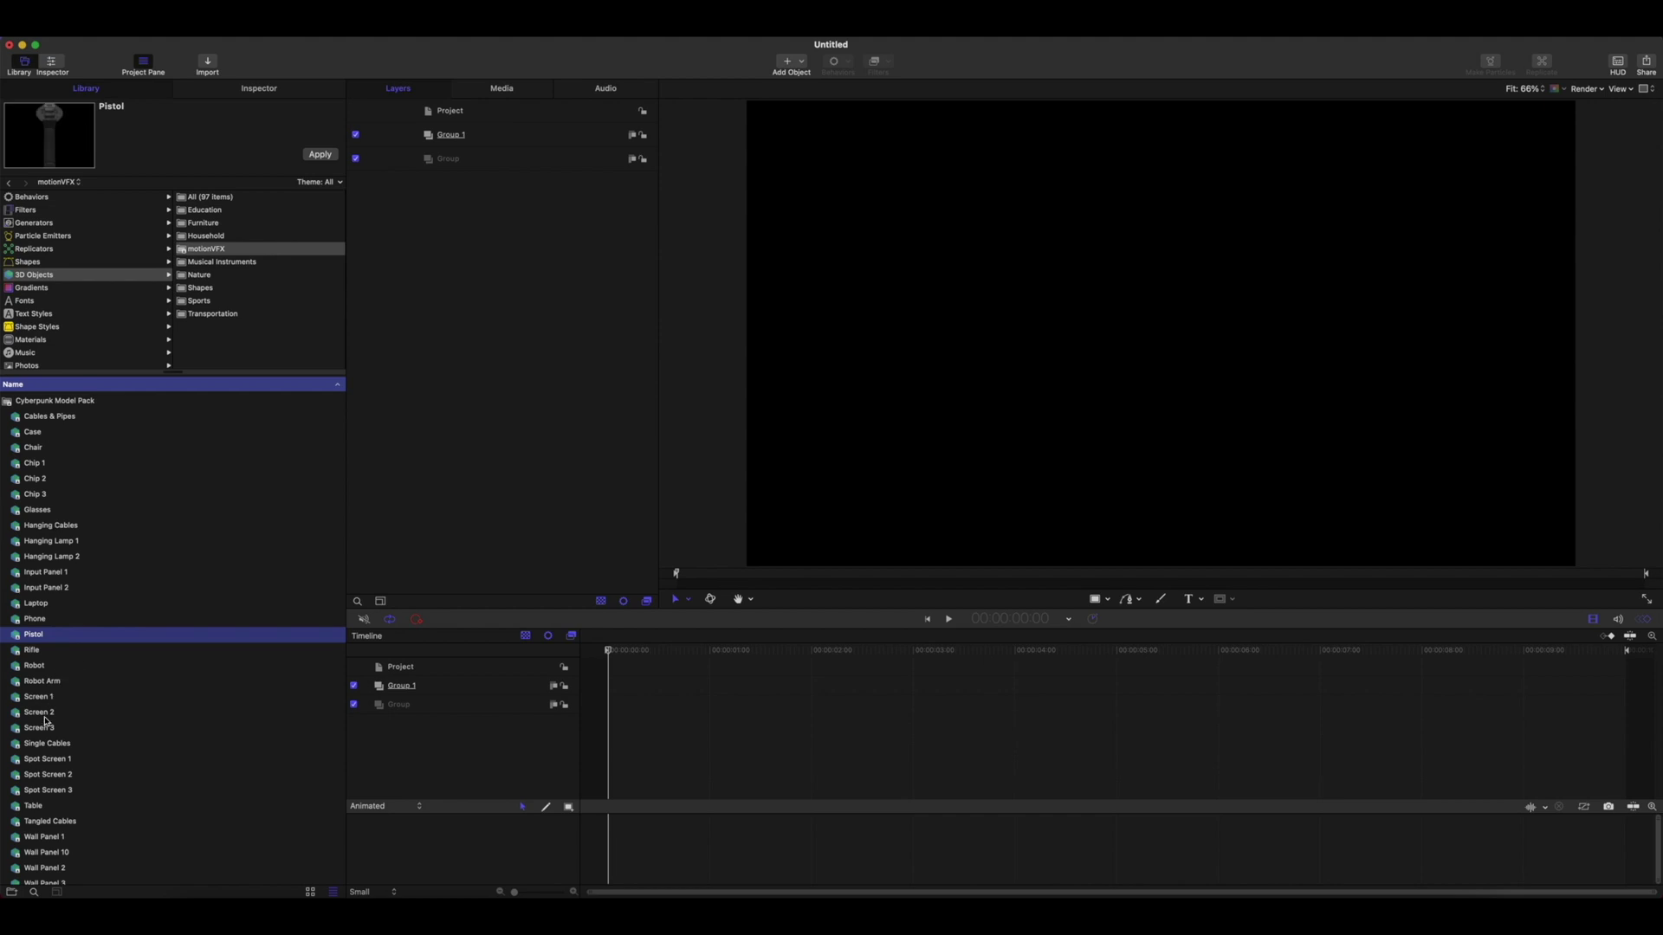
Step: Add the Table model to the project and give it a custom unit size of 4.0
{"action": "left_click", "coordinate": [34, 807]}
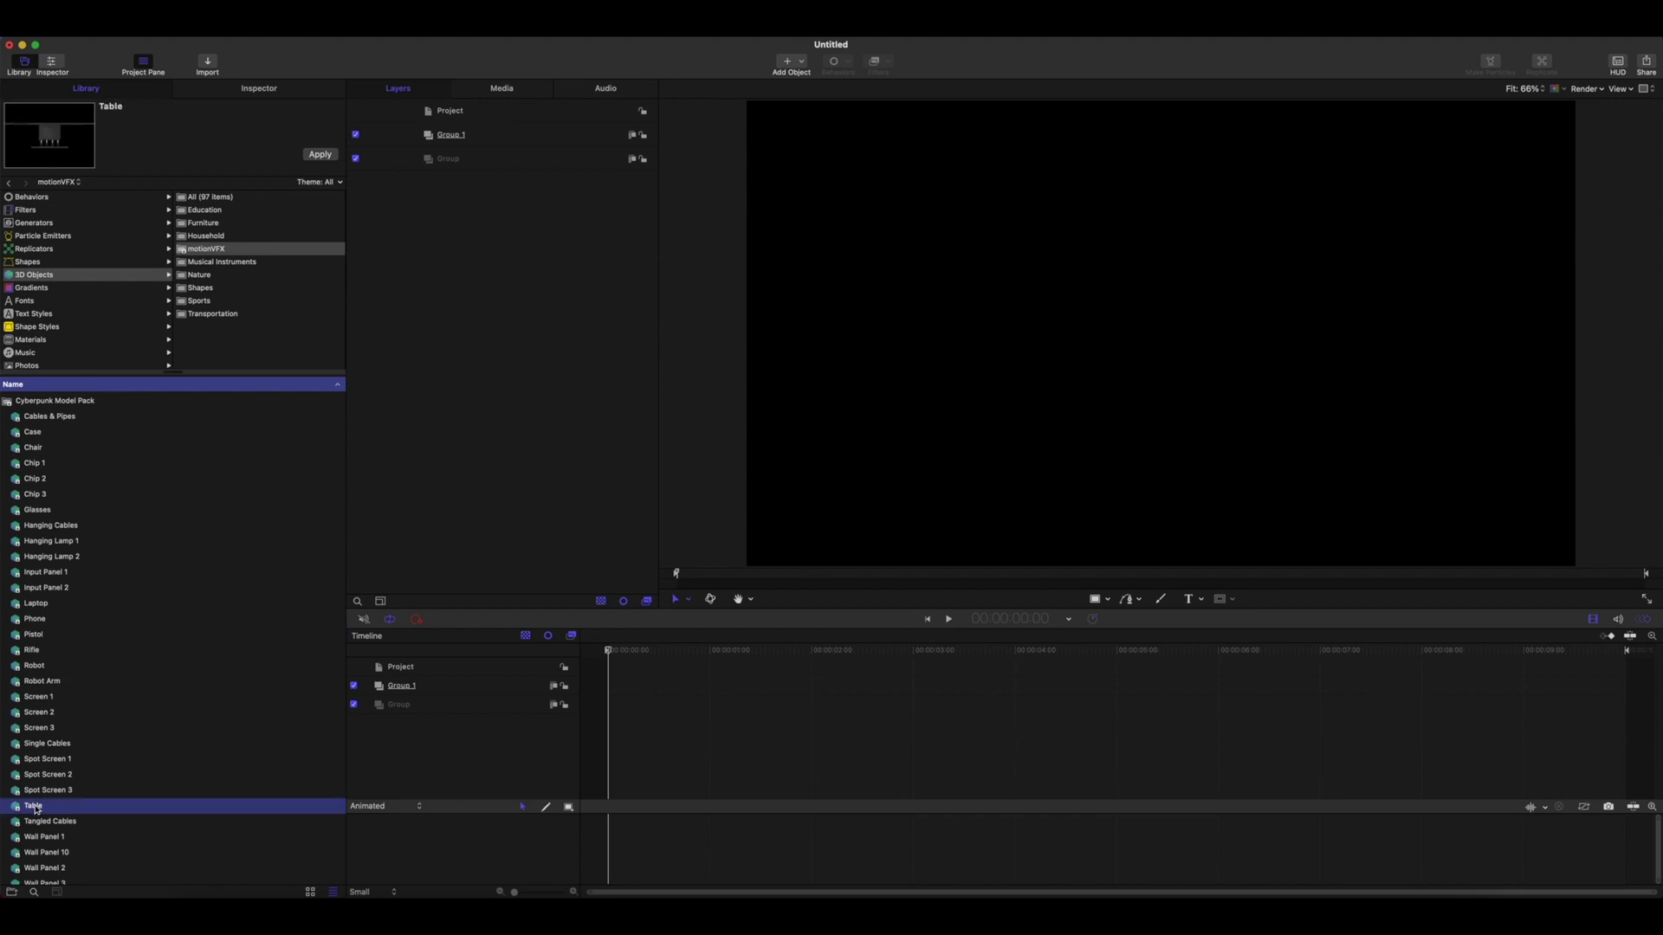
{"action": "left_click_drag", "start_coordinate": [34, 808], "coordinate": [531, 476]}
{"action": "left_click", "coordinate": [259, 88]}
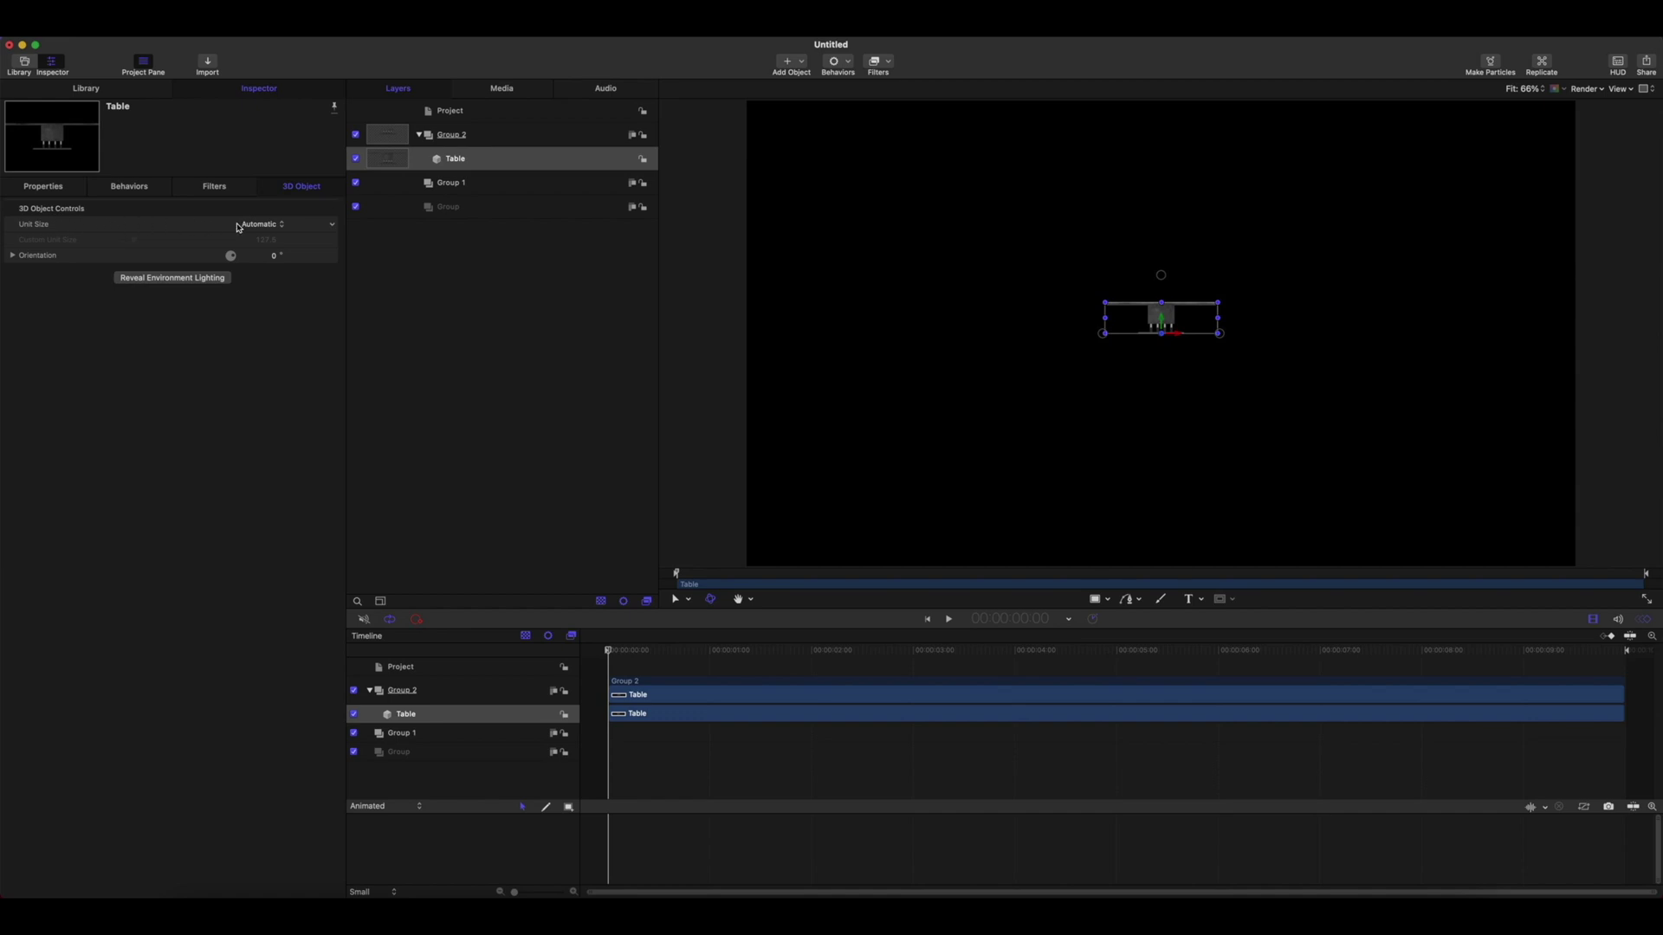
{"action": "left_click", "coordinate": [265, 225]}
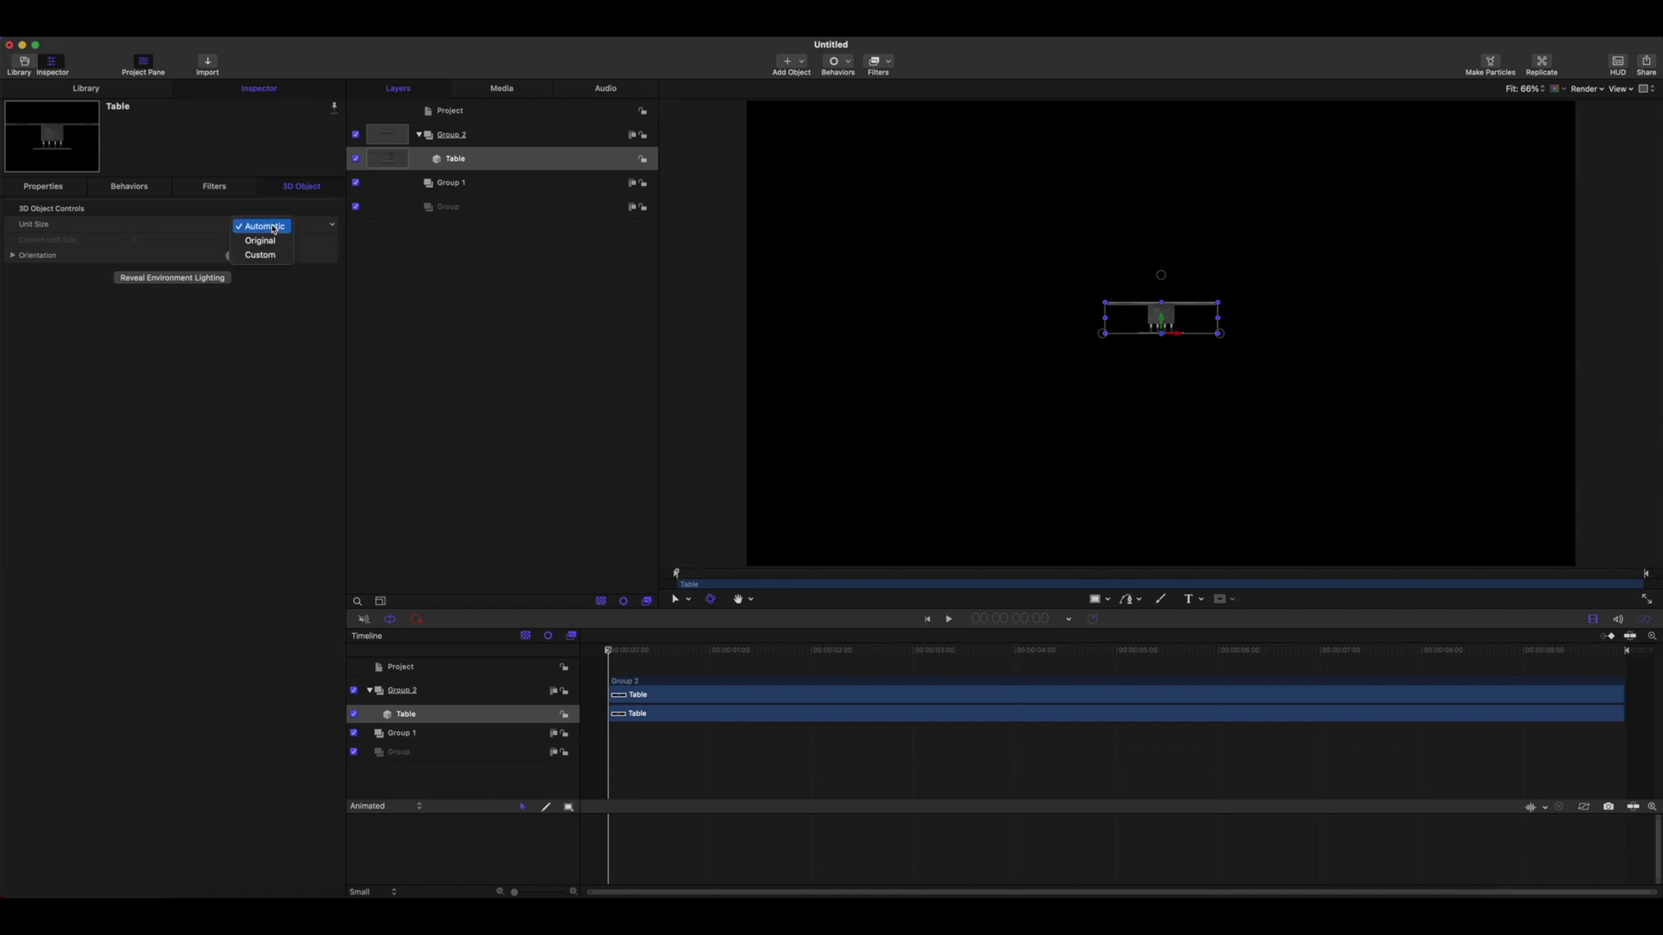
{"action": "left_click", "coordinate": [268, 254]}
{"action": "left_click_drag", "start_coordinate": [136, 241], "coordinate": [120, 246]}
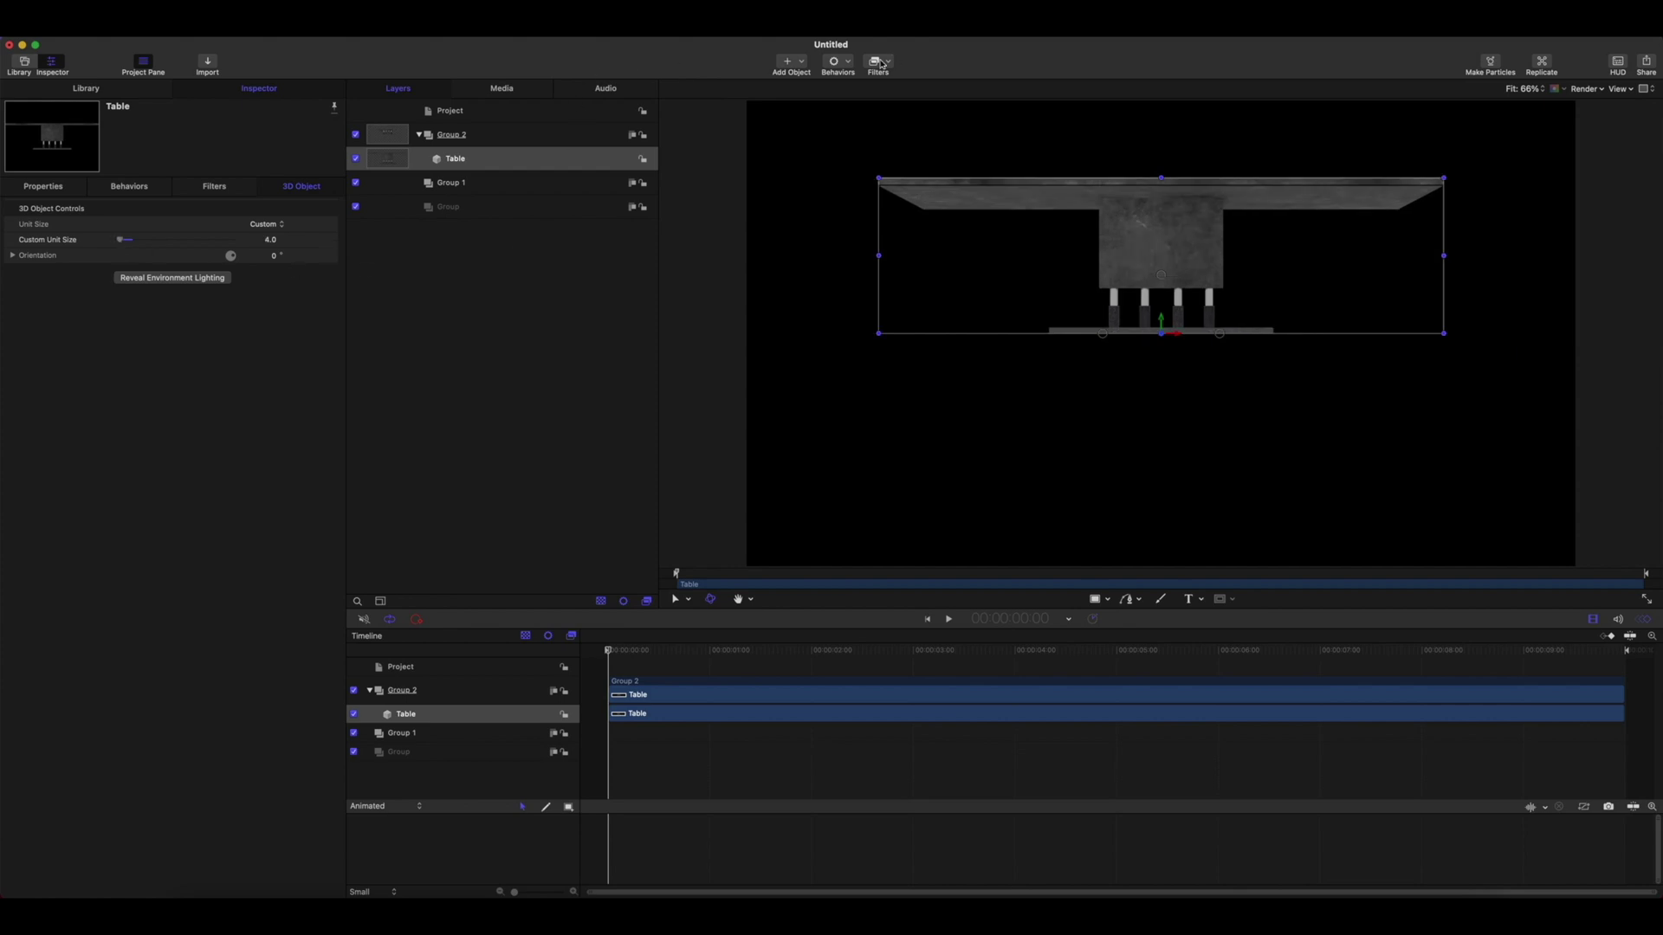
Step: Add a camera to the project and switch the existing 2D groups to 3D
{"action": "left_click", "coordinate": [801, 66]}
{"action": "left_click", "coordinate": [810, 104]}
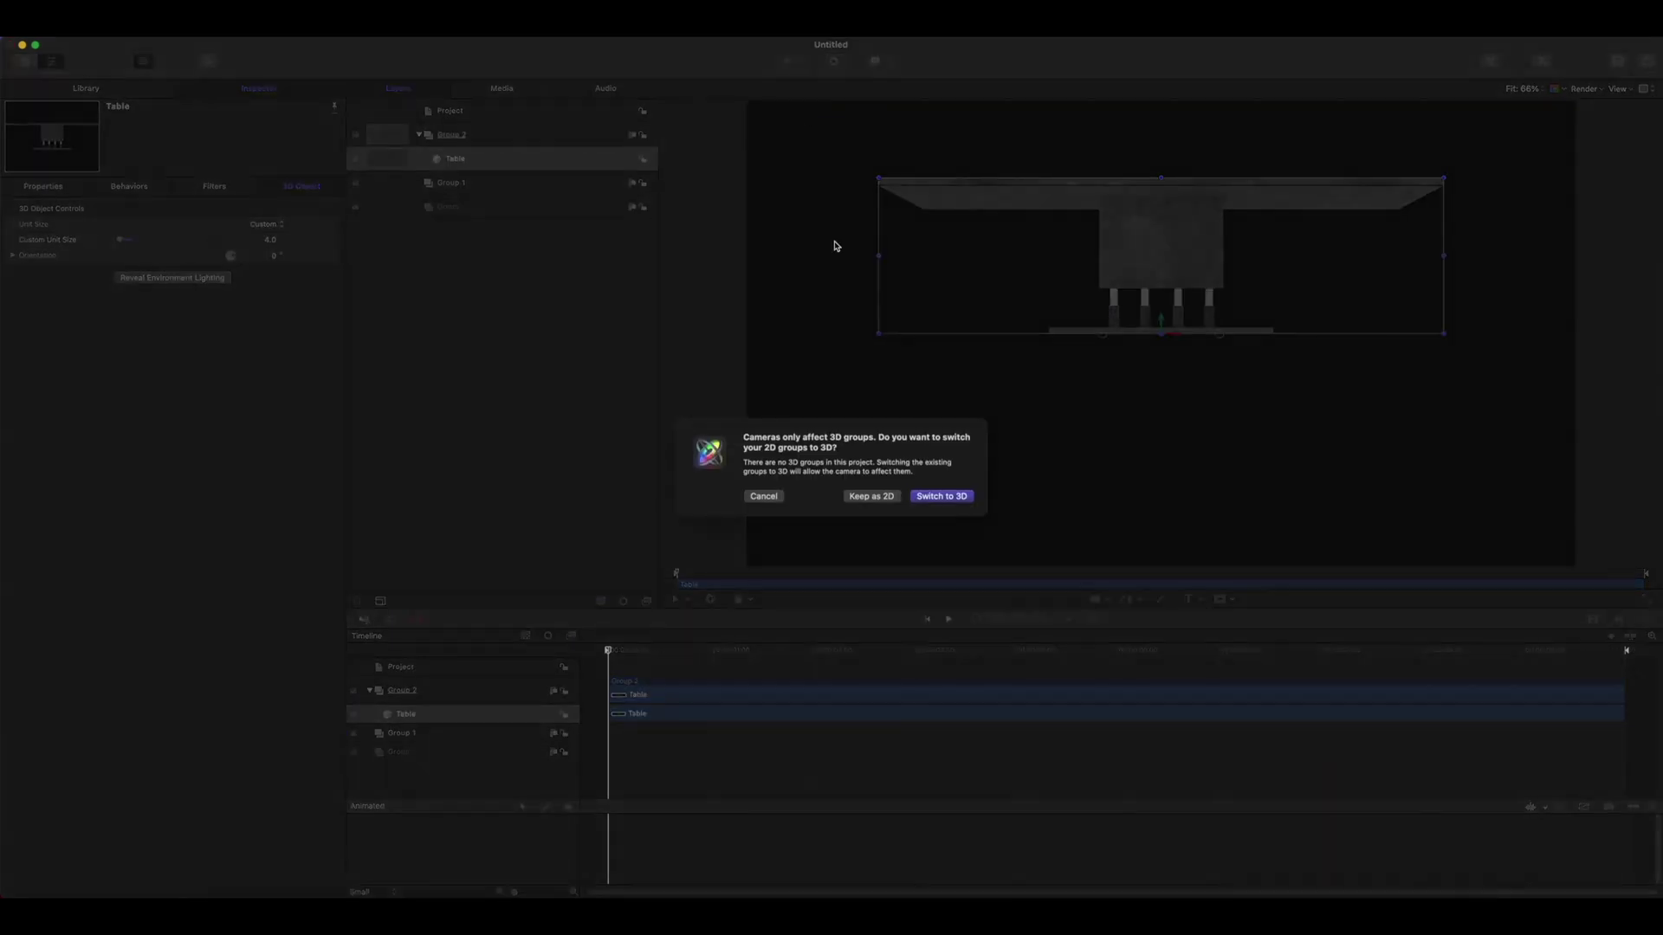
{"action": "left_click", "coordinate": [956, 498]}
{"action": "left_click_drag", "start_coordinate": [1625, 111], "coordinate": [1635, 212]}
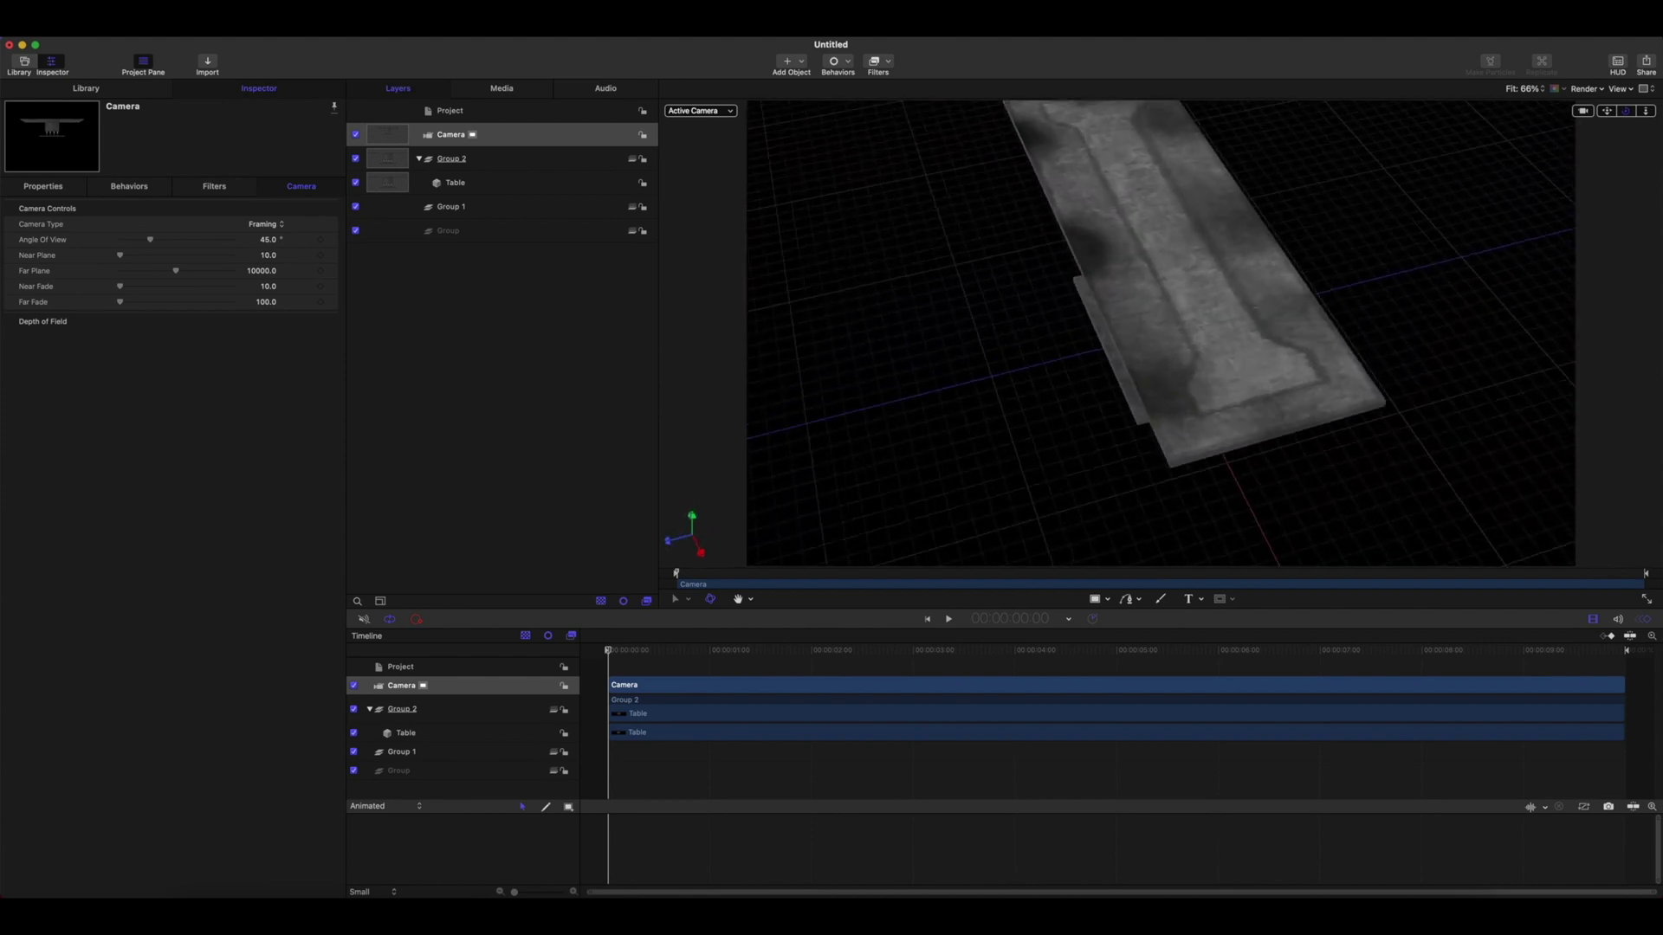
{"action": "double_click", "coordinate": [1625, 111]}
Step: Add the Laptop model to the project and raise it to a Y position of about 664 so it stands on the tabletop
{"action": "left_click", "coordinate": [127, 91]}
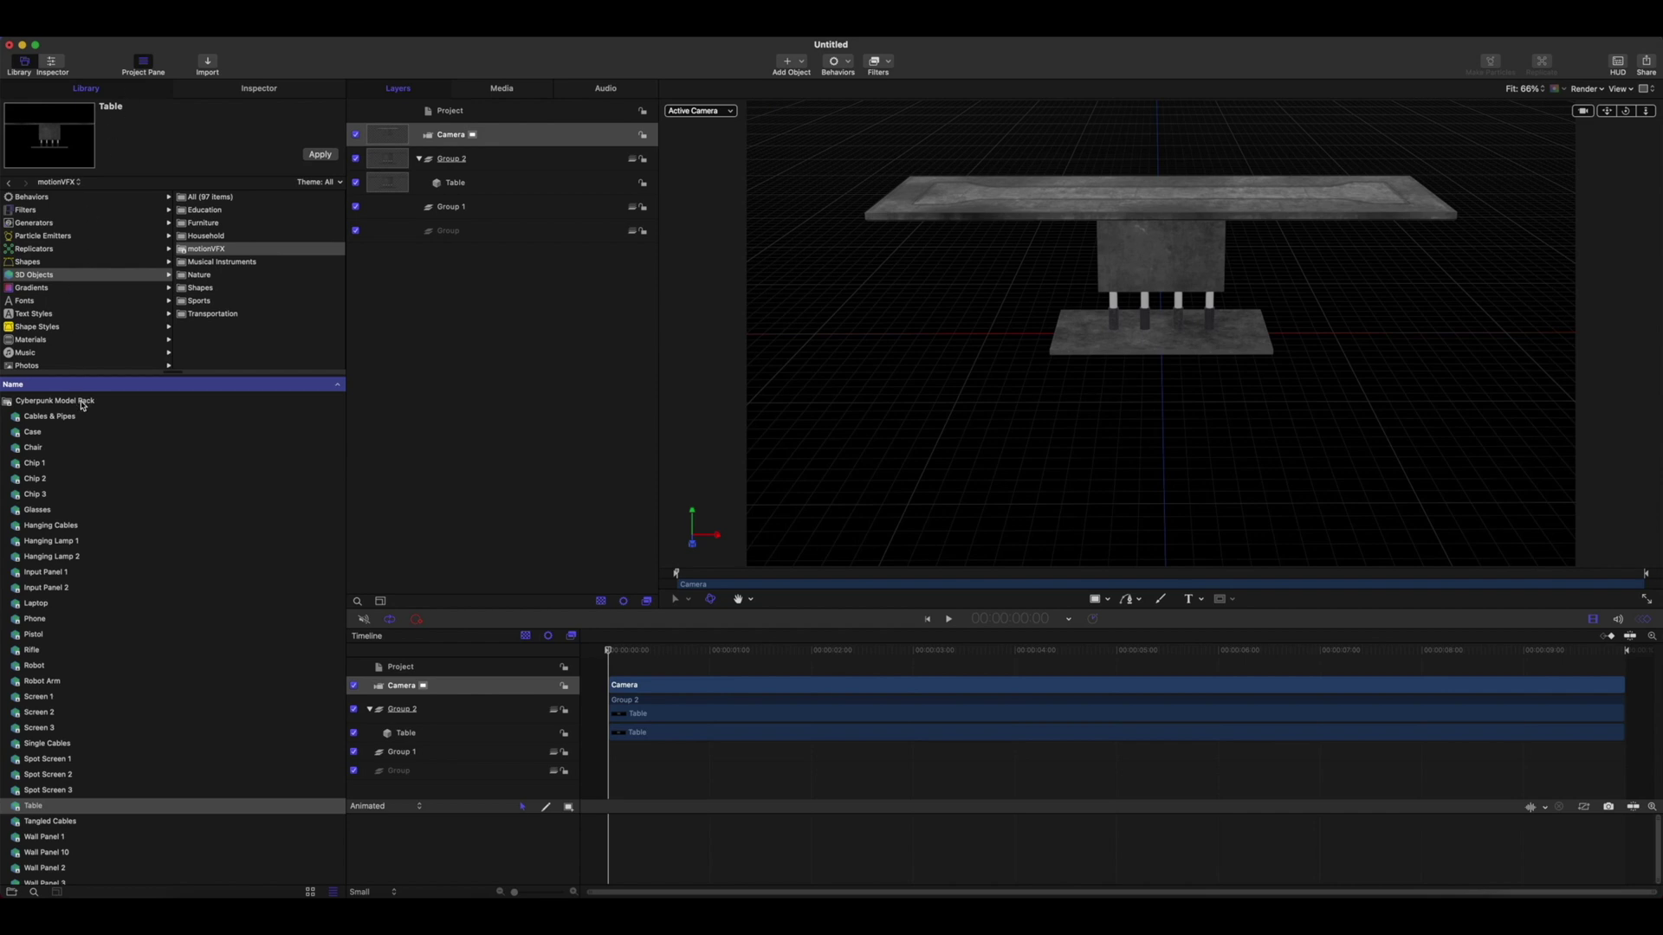
{"action": "left_click", "coordinate": [31, 604]}
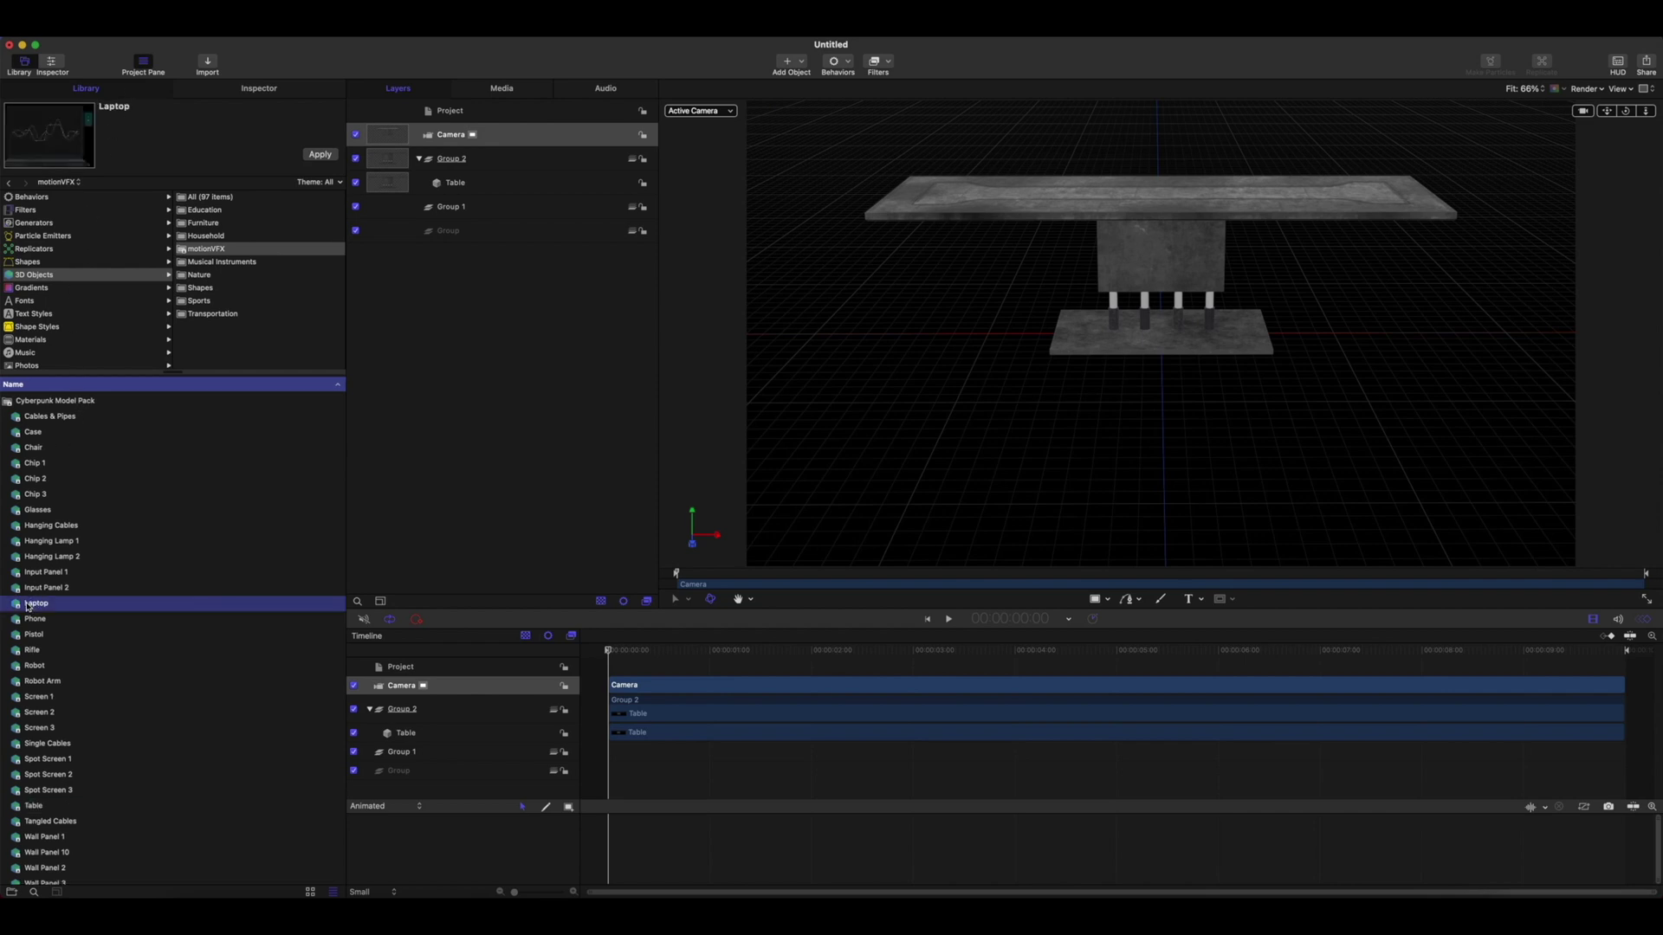
{"action": "left_click_drag", "start_coordinate": [29, 605], "coordinate": [450, 464]}
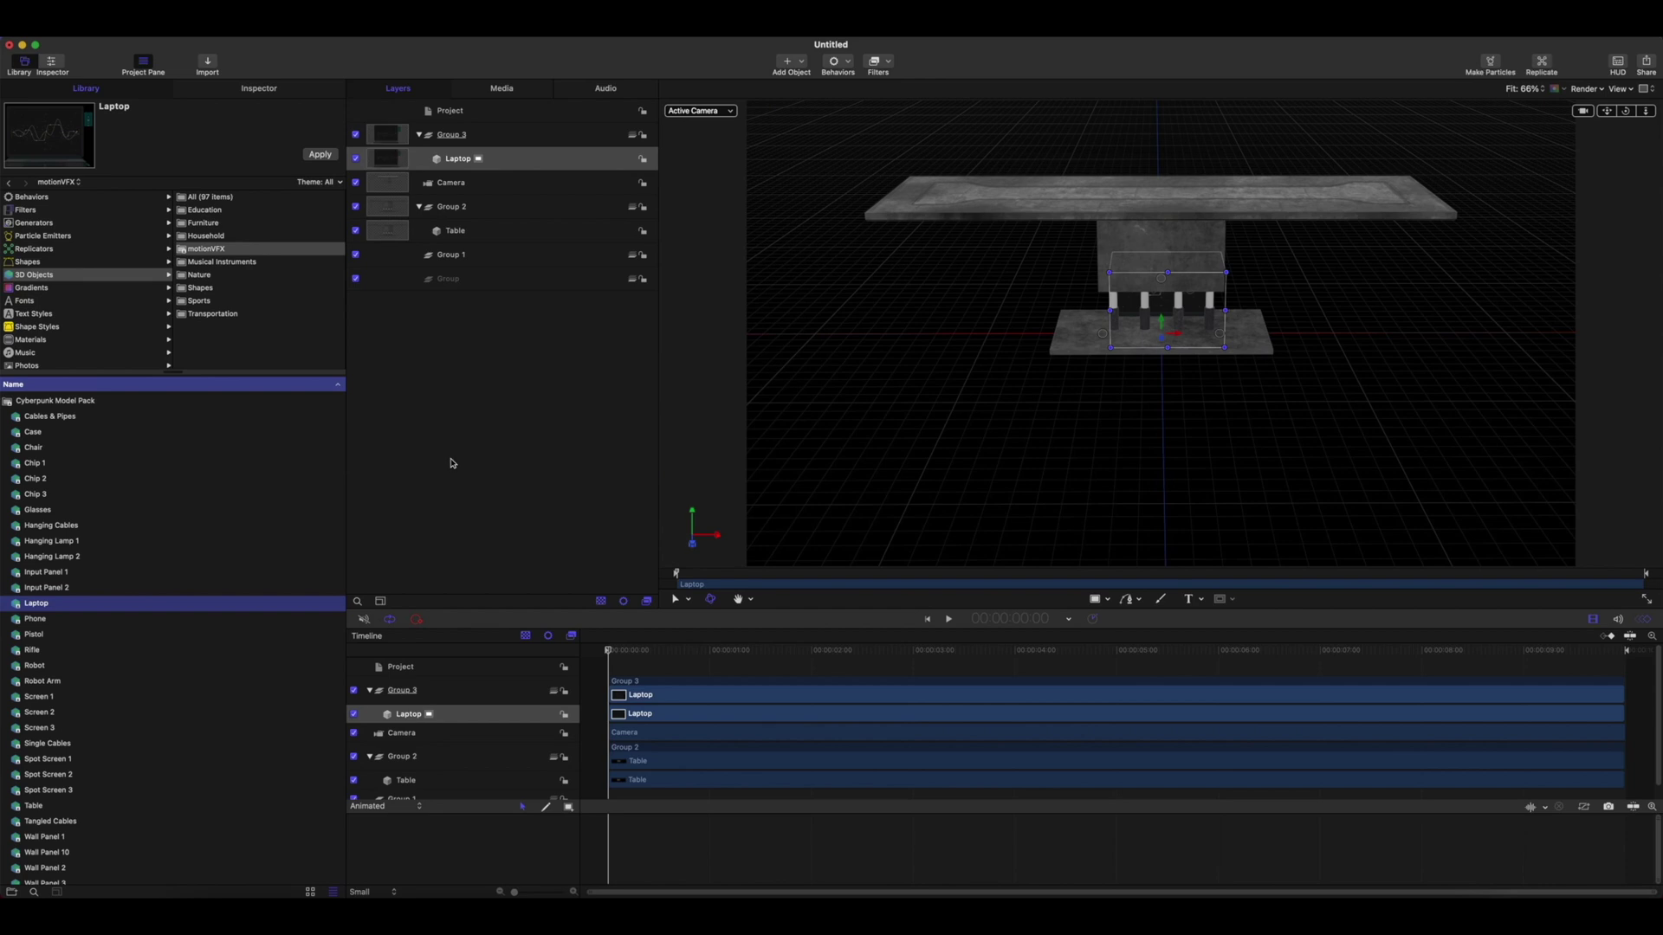
{"action": "left_click_drag", "start_coordinate": [1163, 322], "coordinate": [1166, 179]}
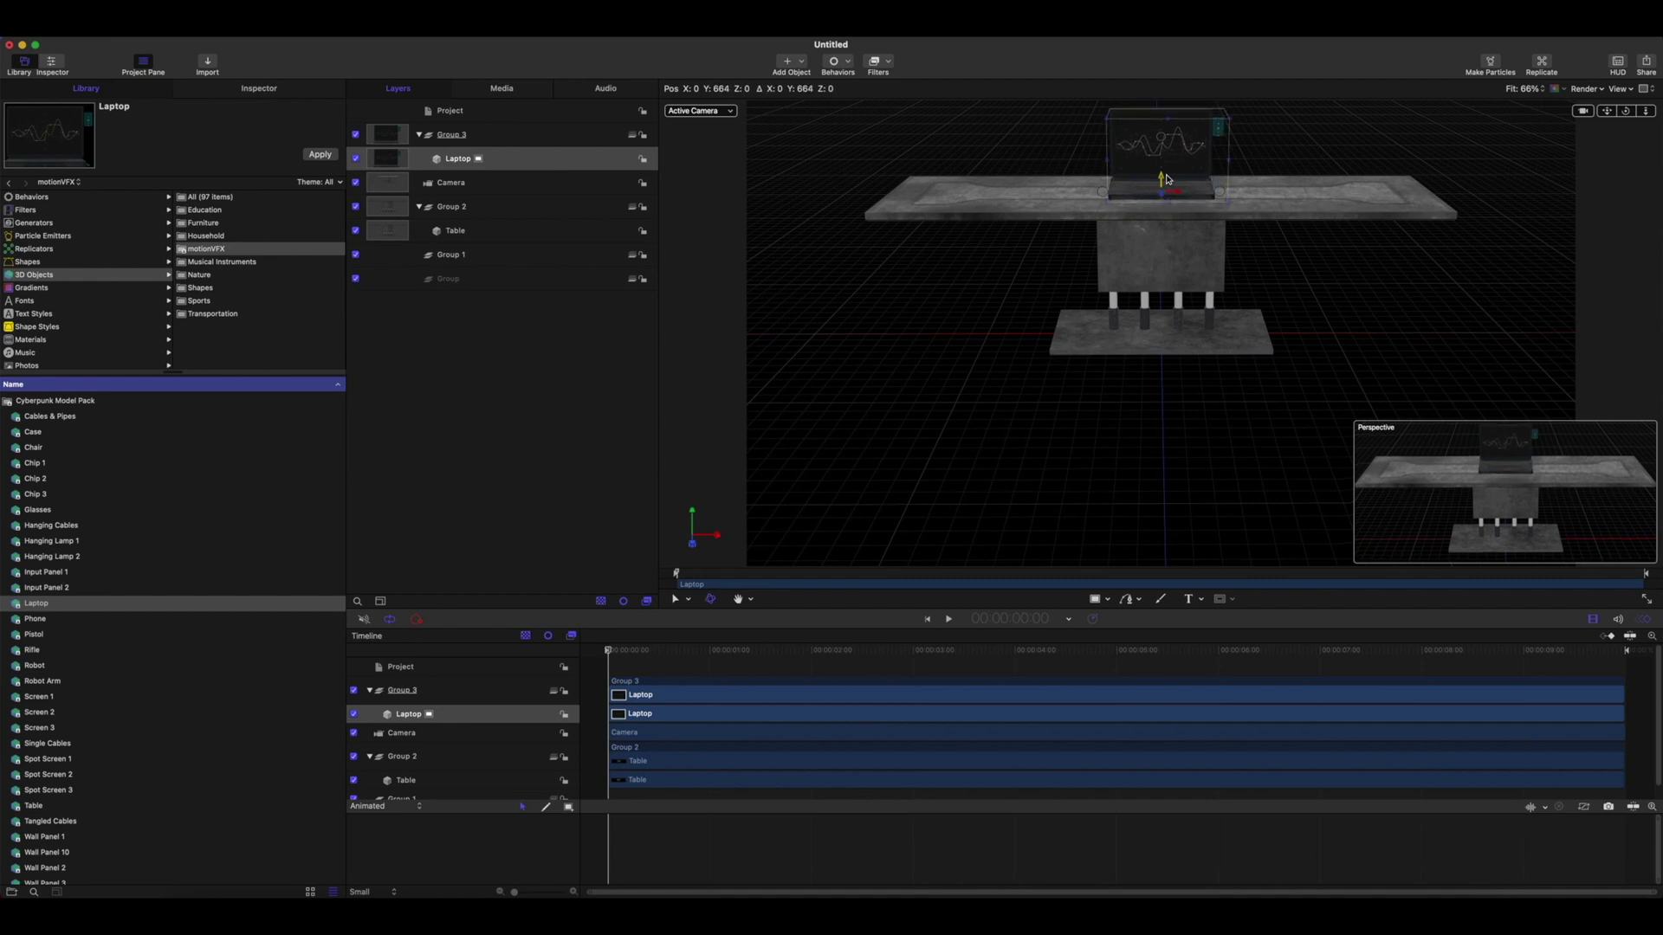
{"action": "double_click", "coordinate": [1622, 110]}
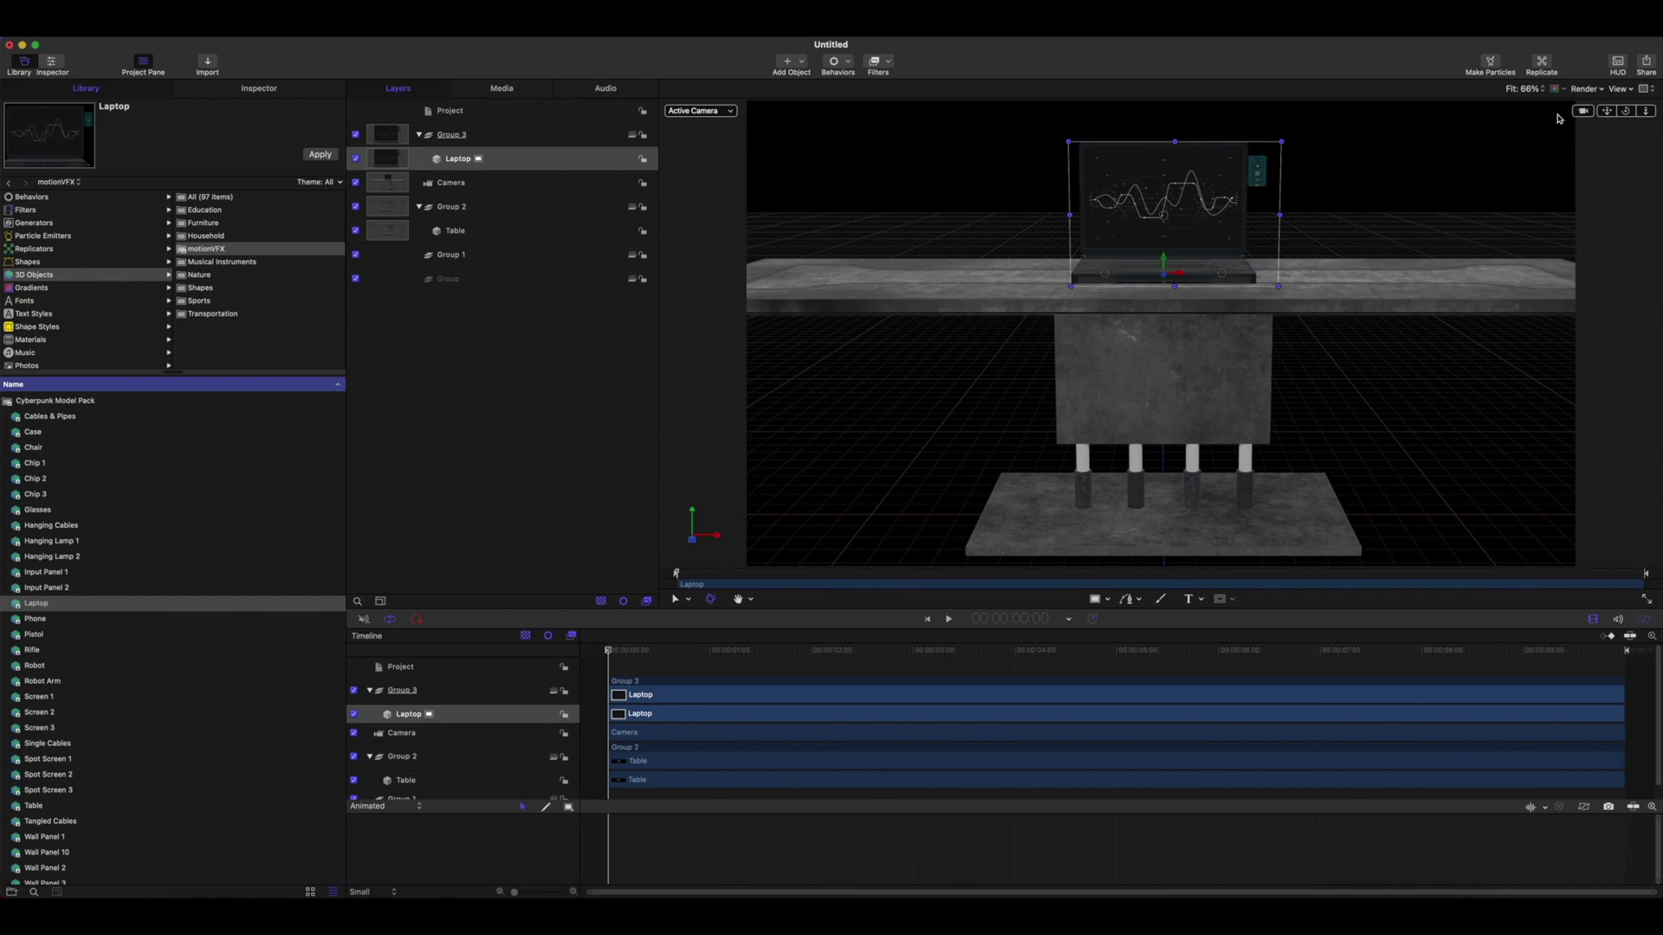
Step: Preview the Screen 1, Screen 2 and Screen 3 models and look through the rest of the model pack
{"action": "left_click", "coordinate": [38, 697]}
{"action": "left_click", "coordinate": [38, 716]}
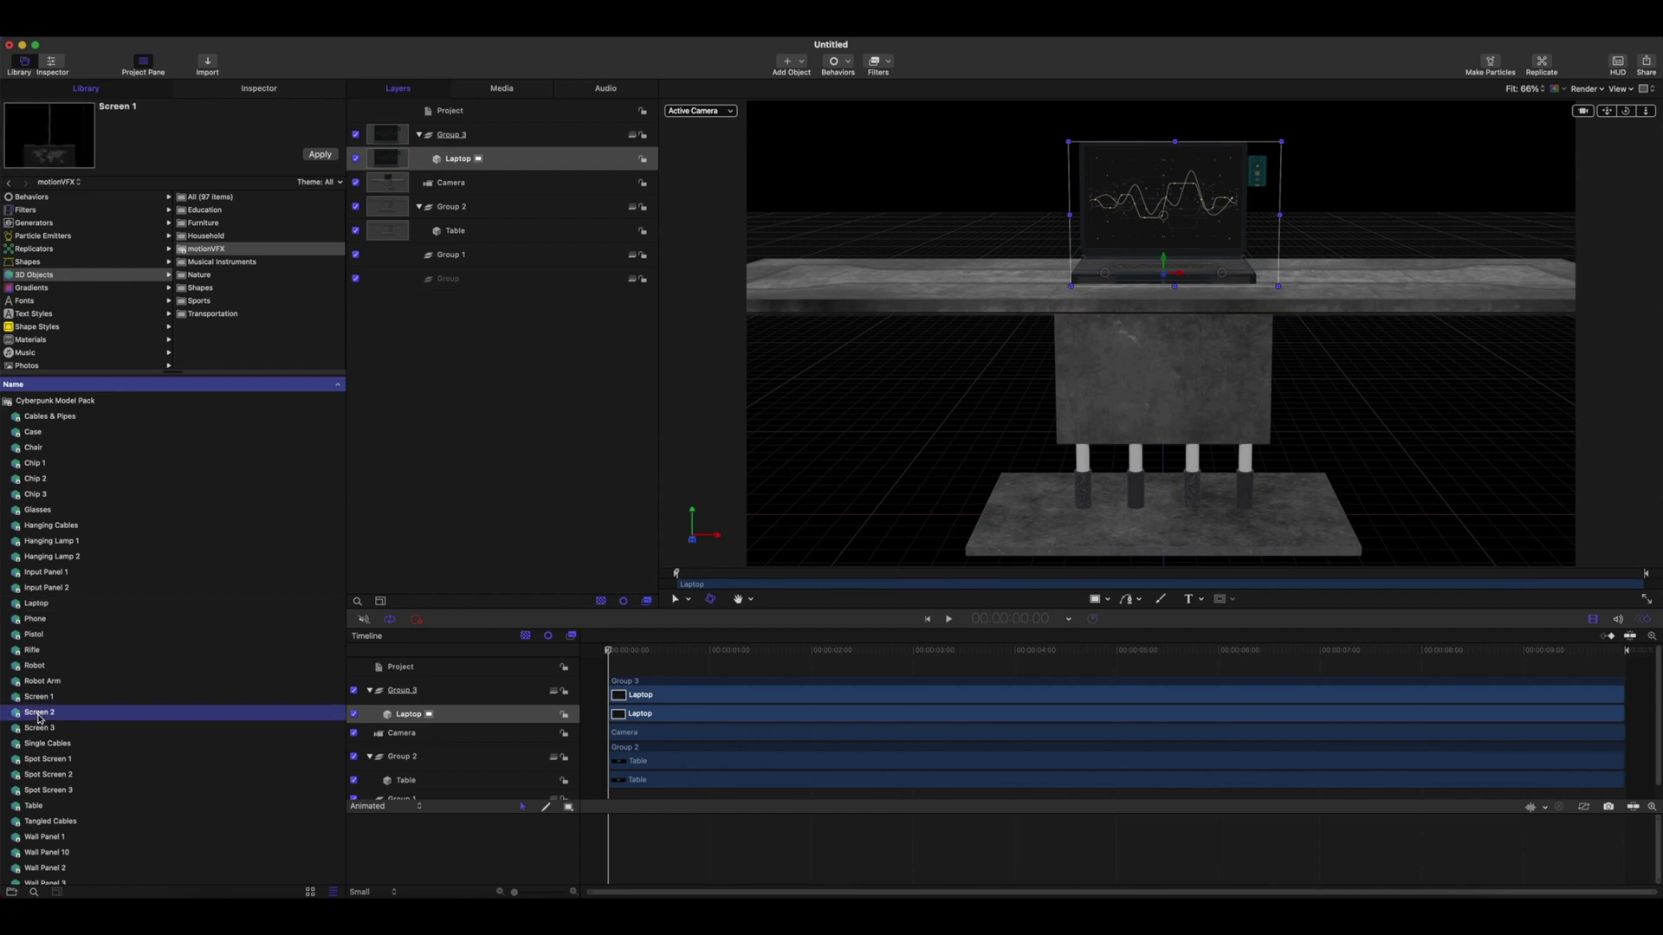
{"action": "left_click", "coordinate": [40, 732]}
{"action": "scroll", "coordinate": [40, 732], "scroll_direction": "down", "scroll_amount": 4}
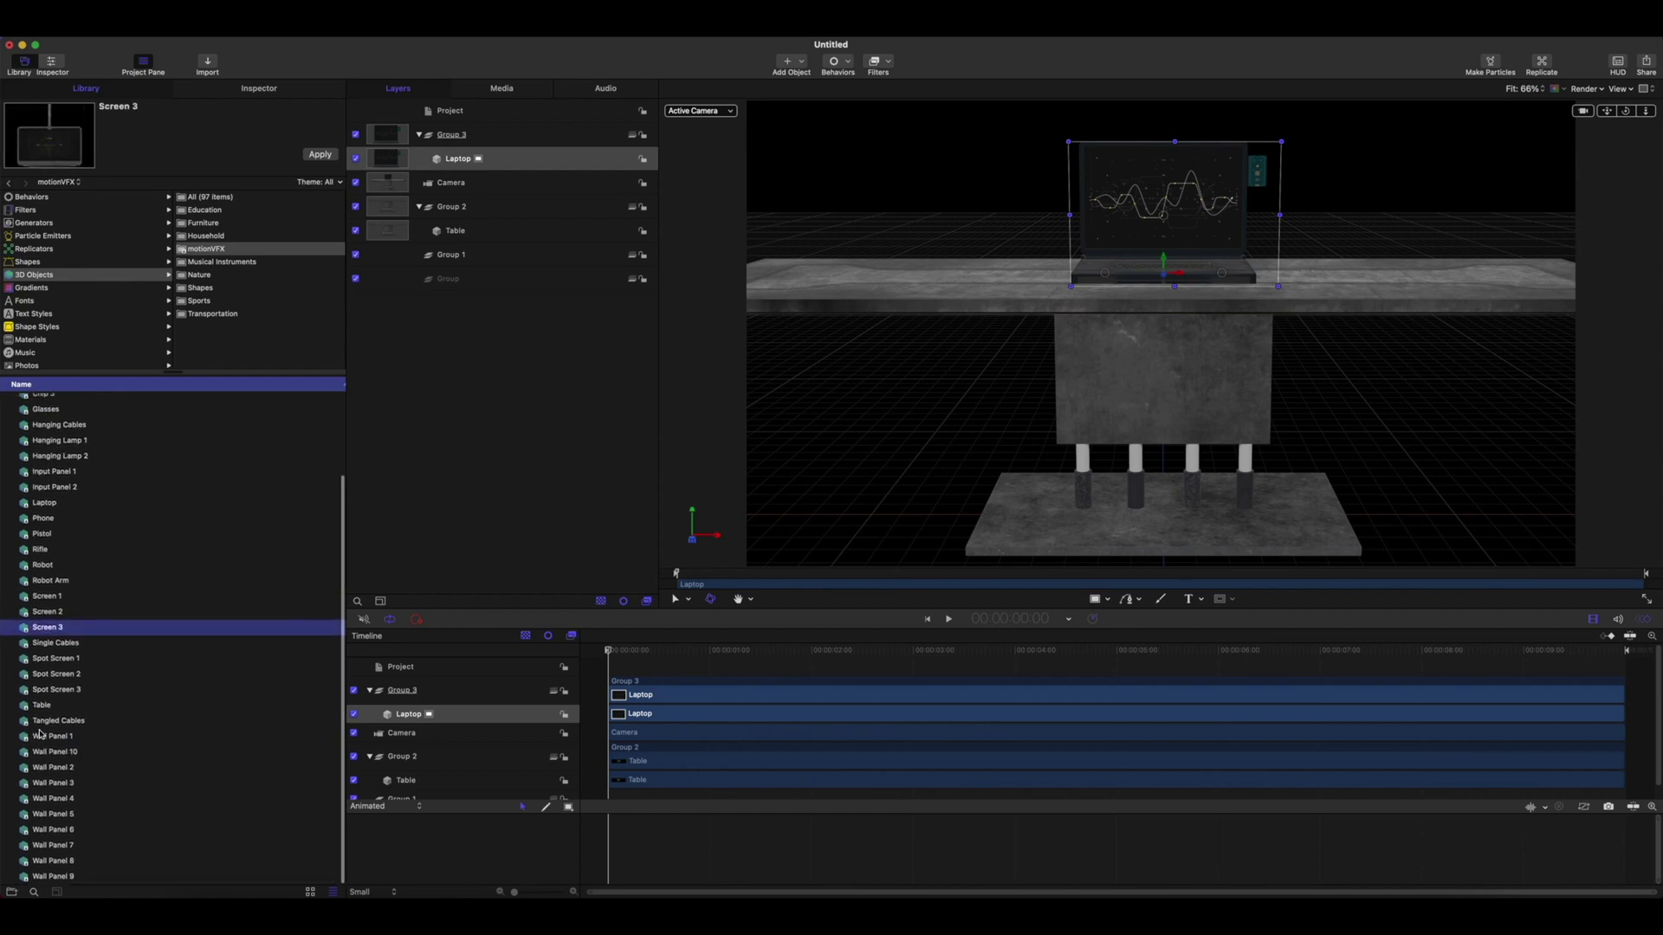
{"action": "scroll", "coordinate": [43, 728], "scroll_direction": "up", "scroll_amount": 3}
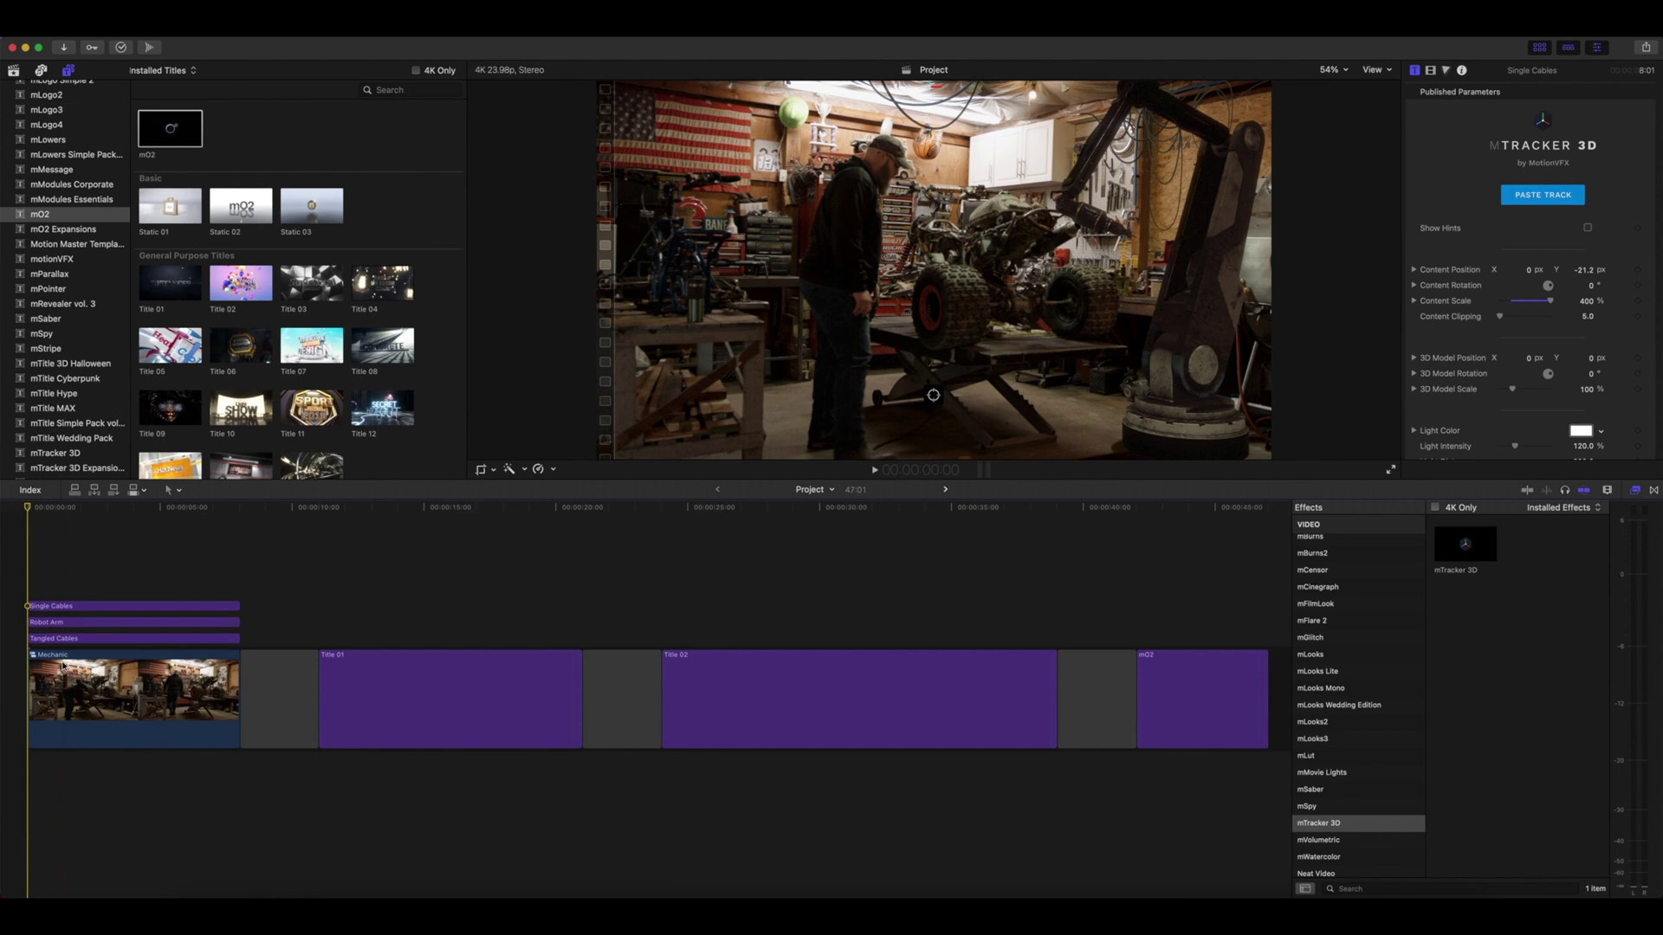
Step: Switch to Final Cut Pro, examine the Cyberpunk Model Pack titles in mTracker 3D Expansions and select the three titles above the Mechanic clip
{"action": "scroll", "coordinate": [63, 665], "scroll_direction": "right", "scroll_amount": 1}
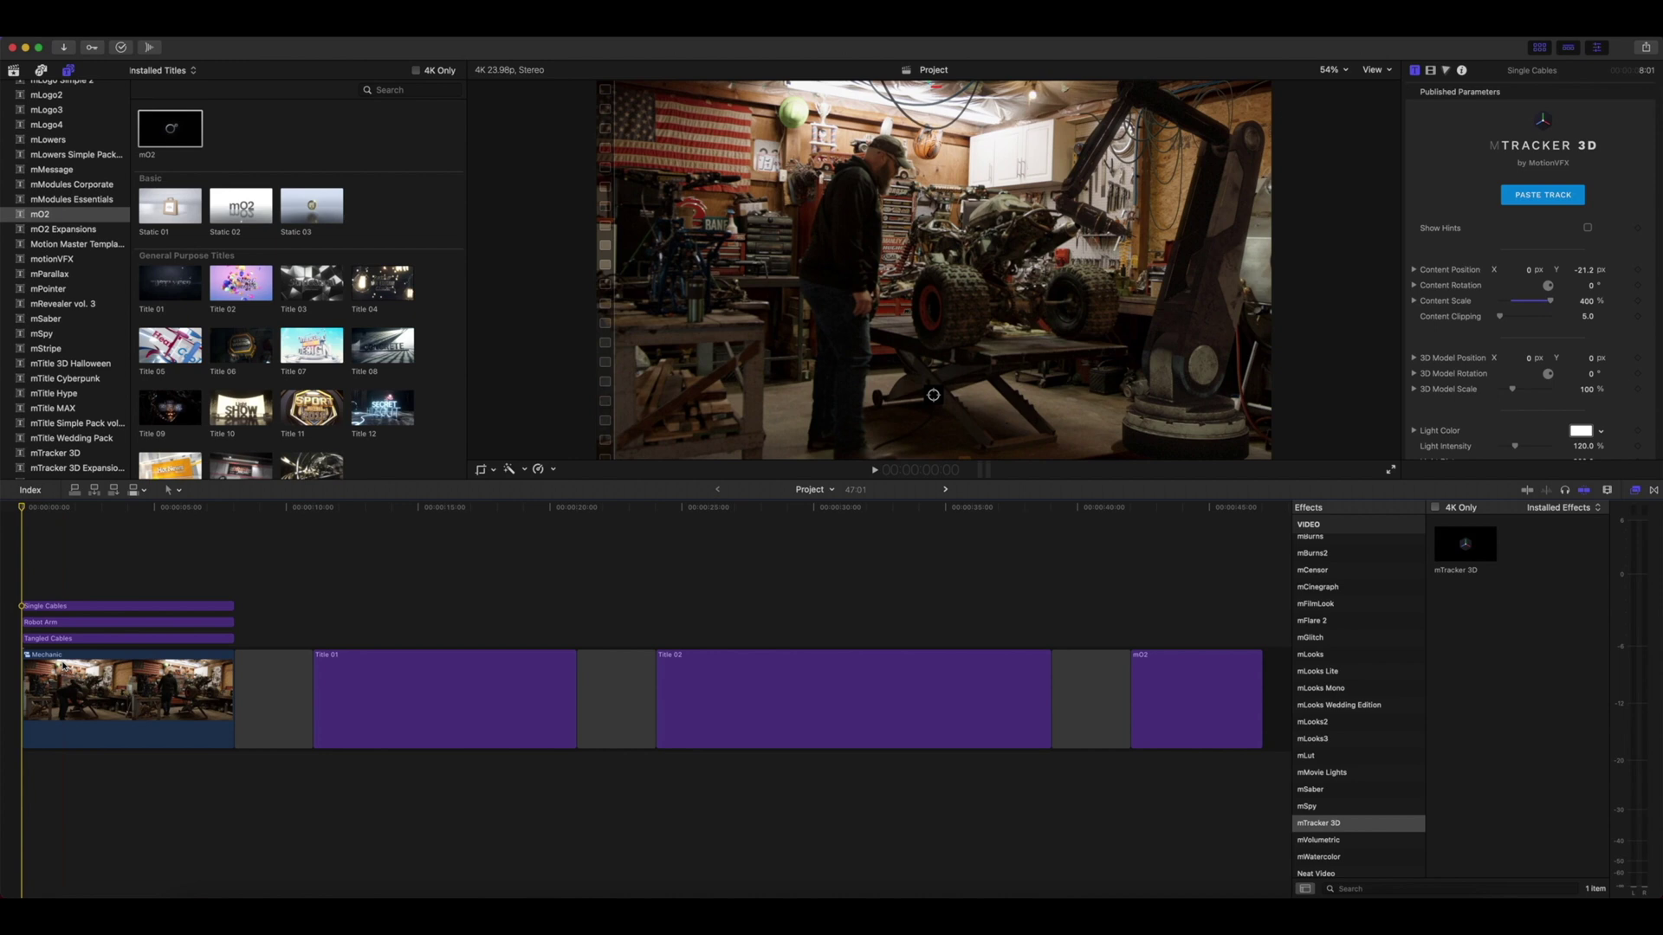
{"action": "scroll", "coordinate": [67, 467], "scroll_direction": "down", "scroll_amount": 1}
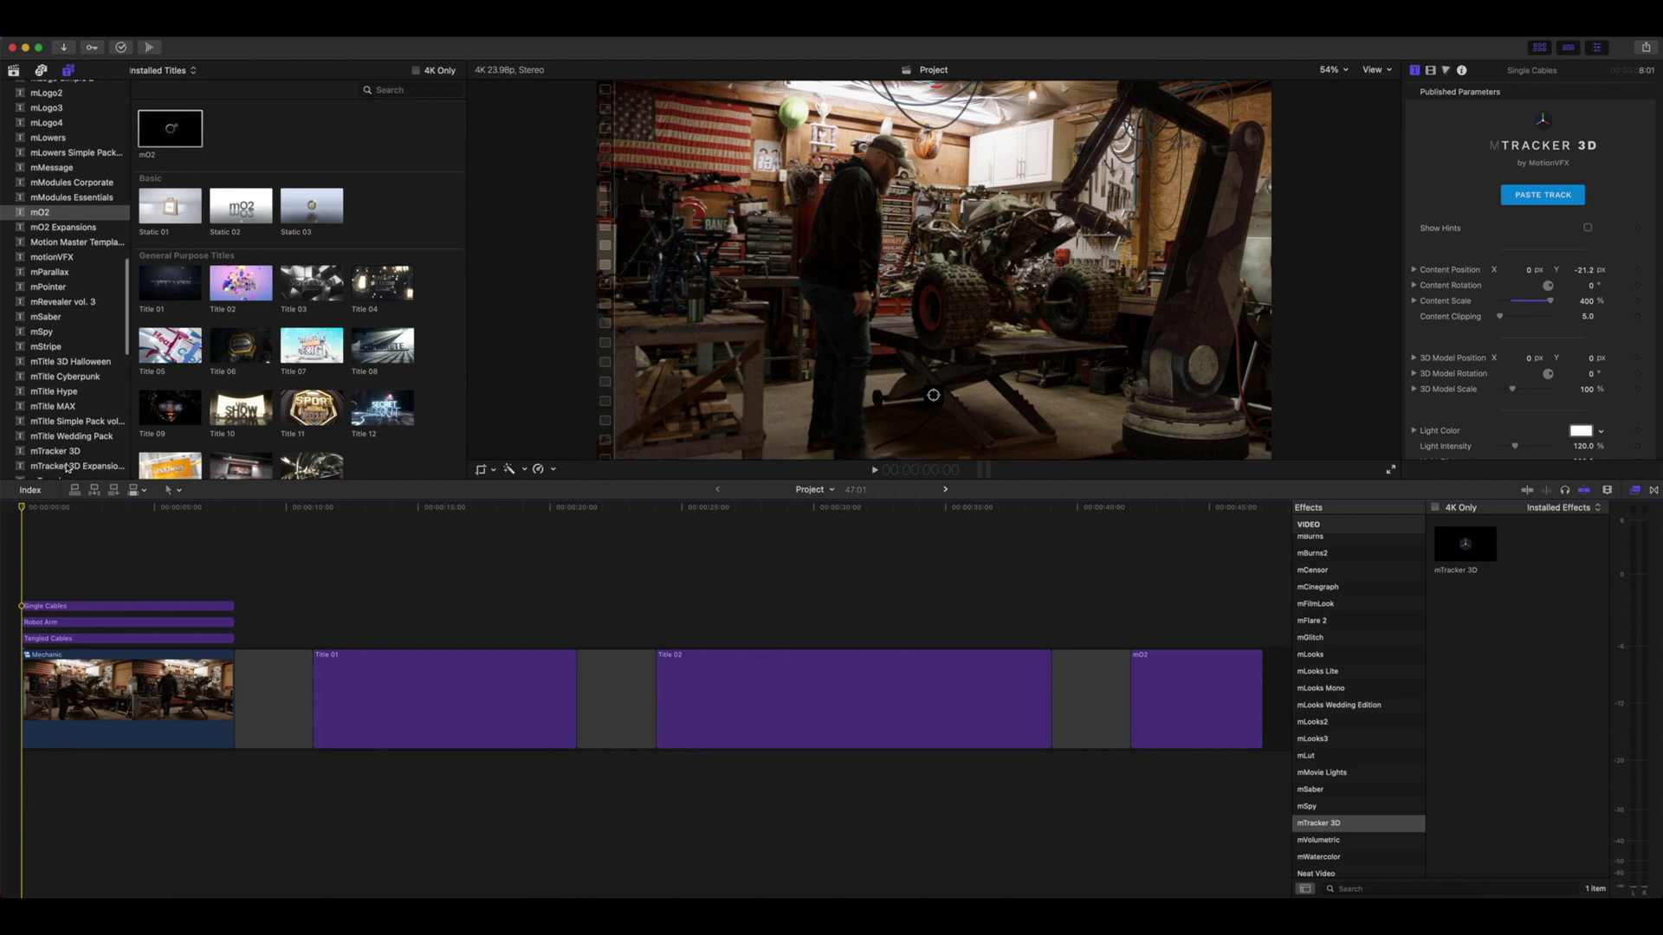
{"action": "left_click", "coordinate": [68, 468]}
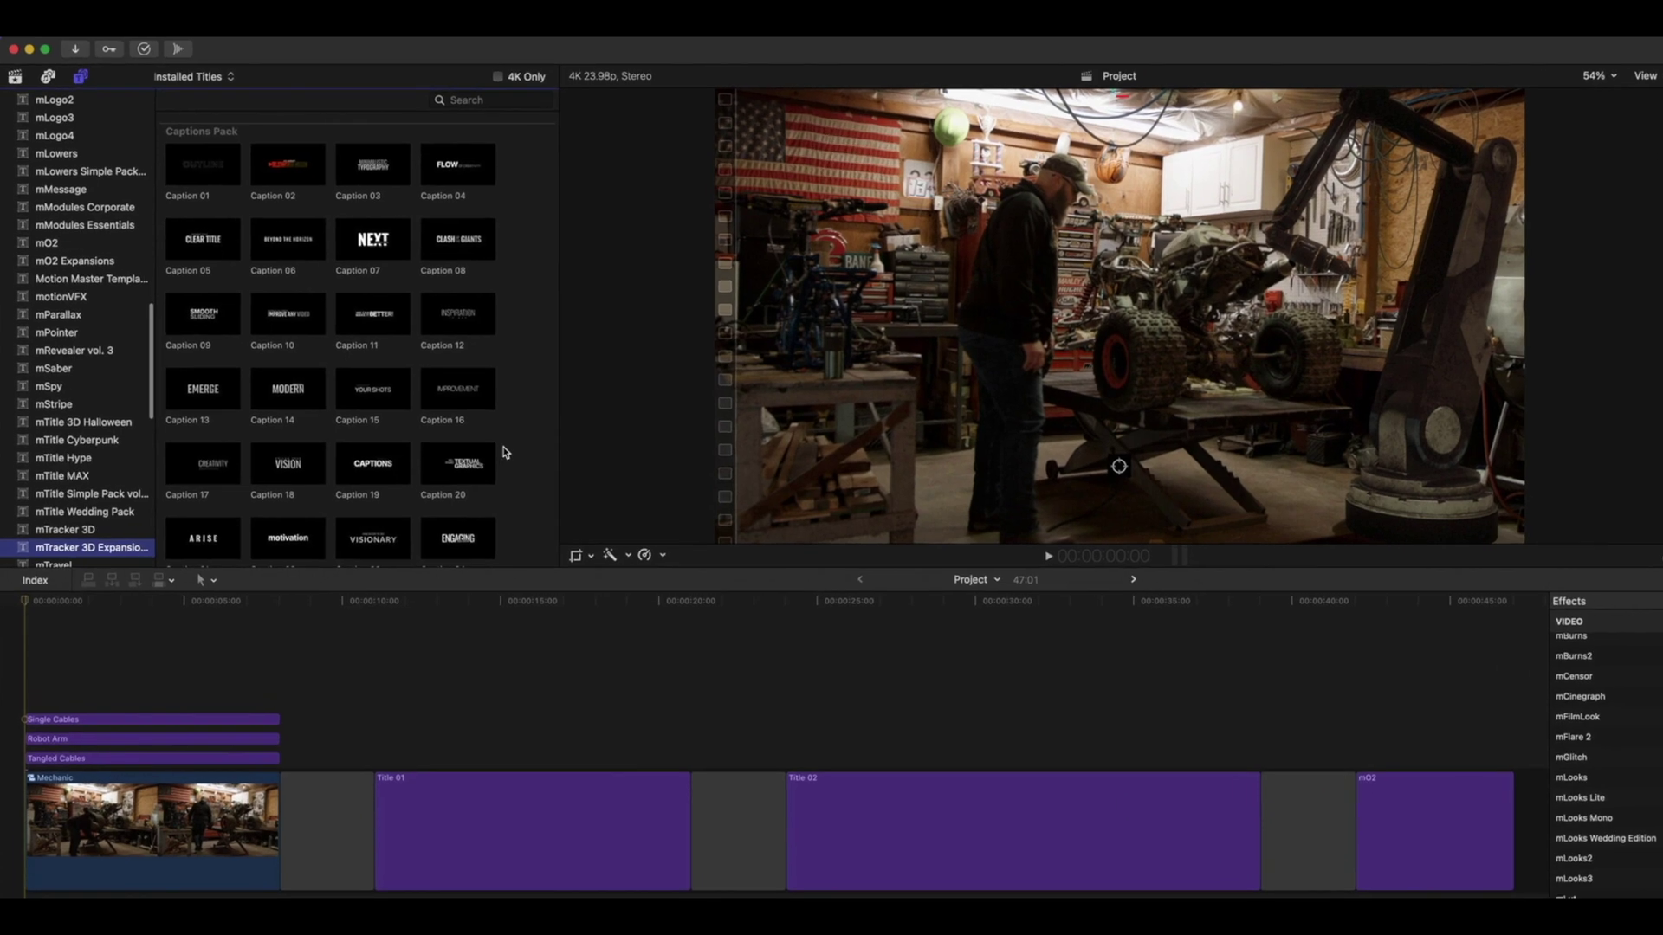
{"action": "scroll", "coordinate": [507, 450], "scroll_direction": "down", "scroll_amount": 12}
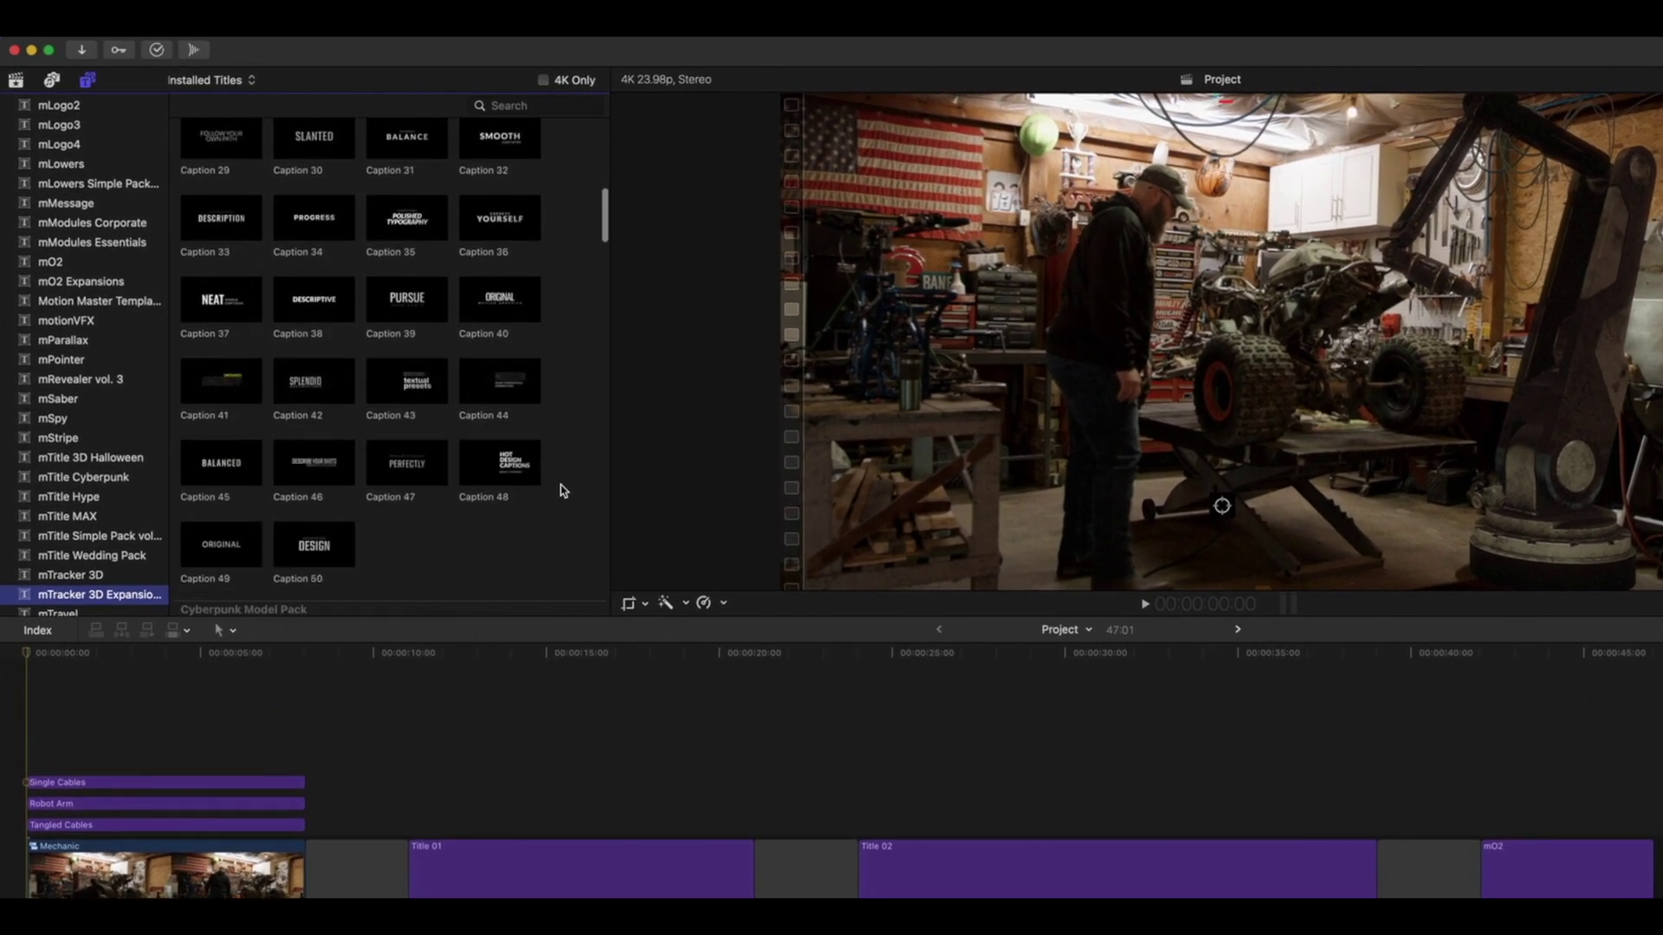
{"action": "scroll", "coordinate": [561, 488], "scroll_direction": "down", "scroll_amount": 10}
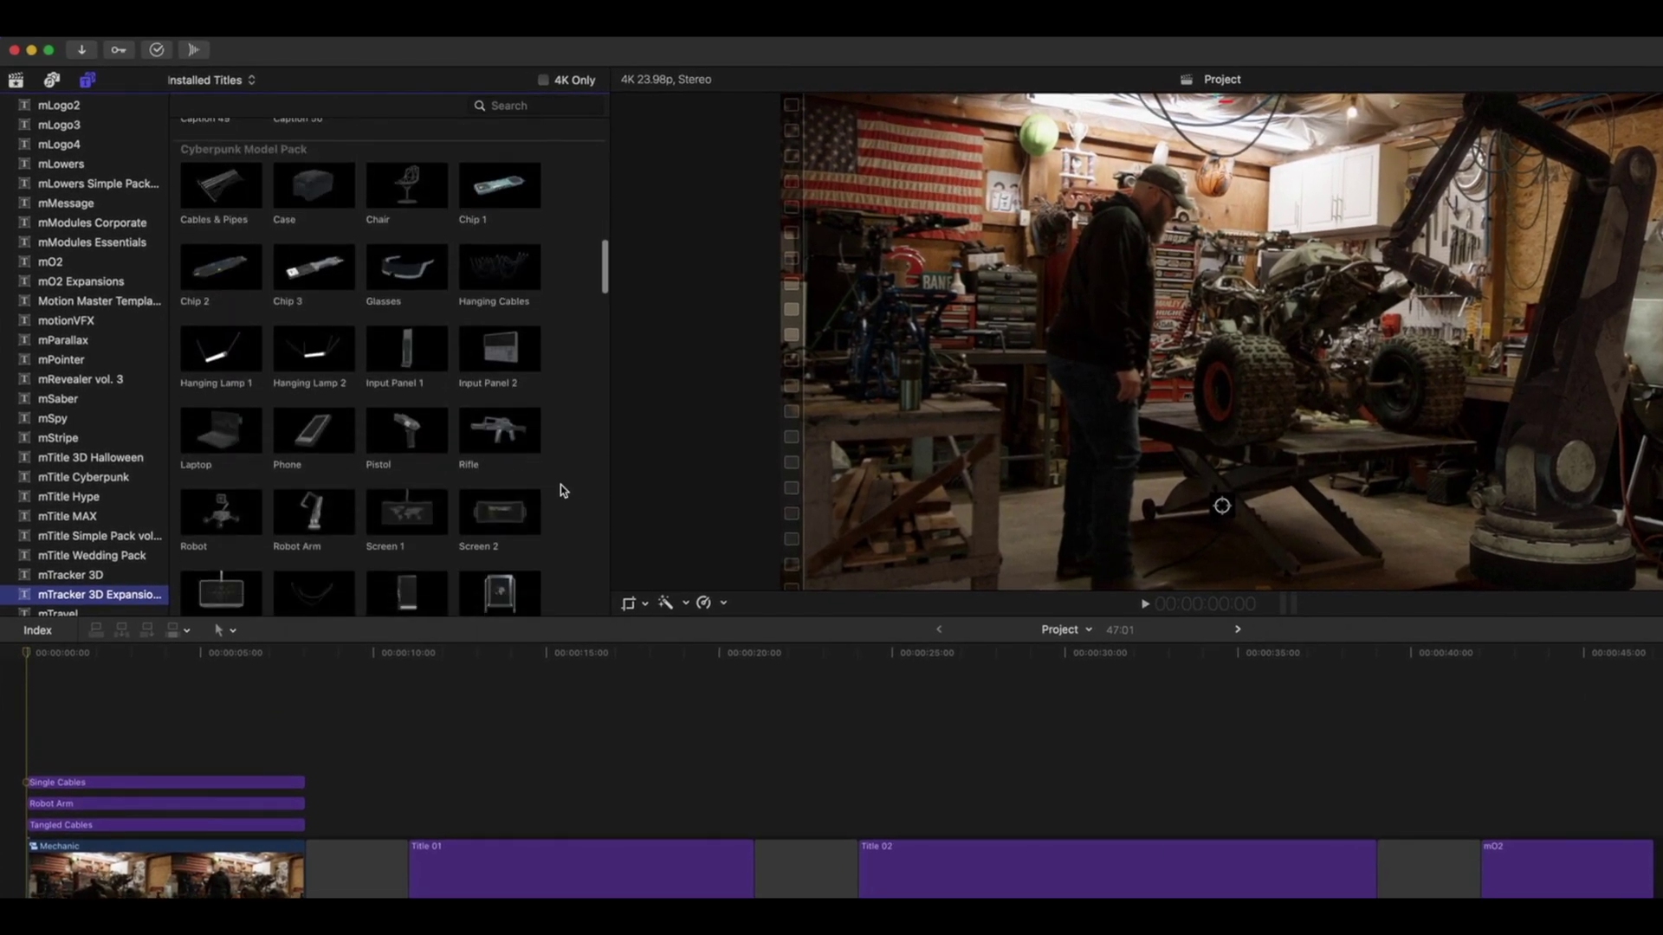
{"action": "left_click", "coordinate": [206, 197]}
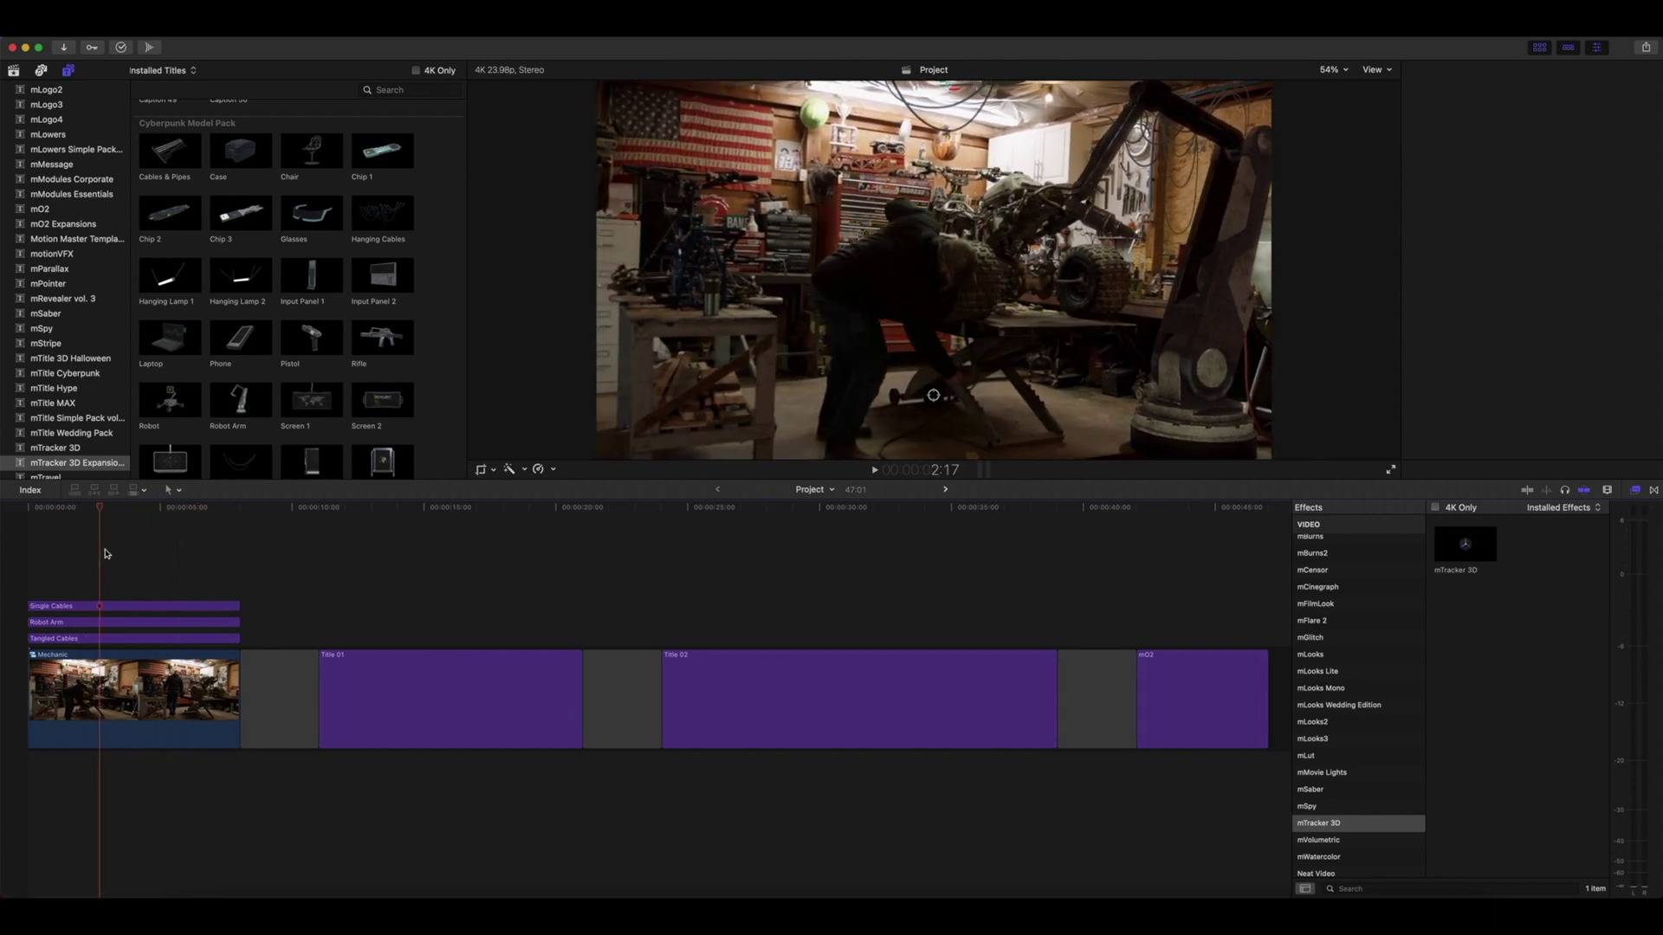
{"action": "left_click_drag", "start_coordinate": [244, 646], "coordinate": [76, 574]}
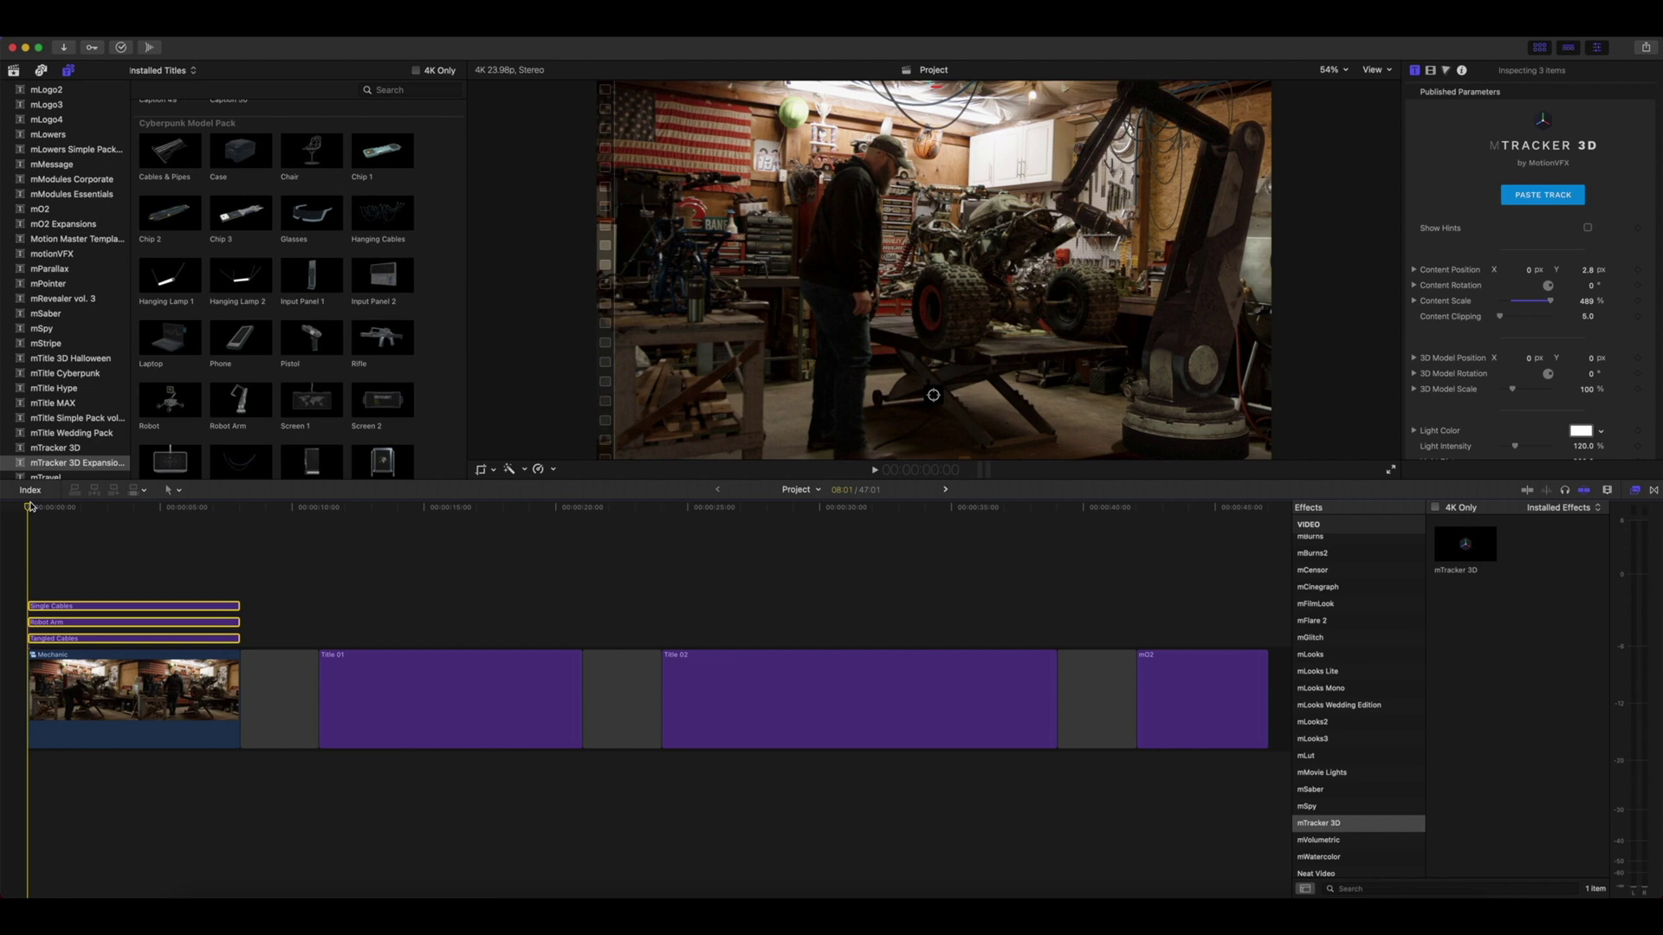
Step: Examine the titles in mO2 Expansions and play back the Title 01 clip in the timeline
{"action": "left_click", "coordinate": [45, 225]}
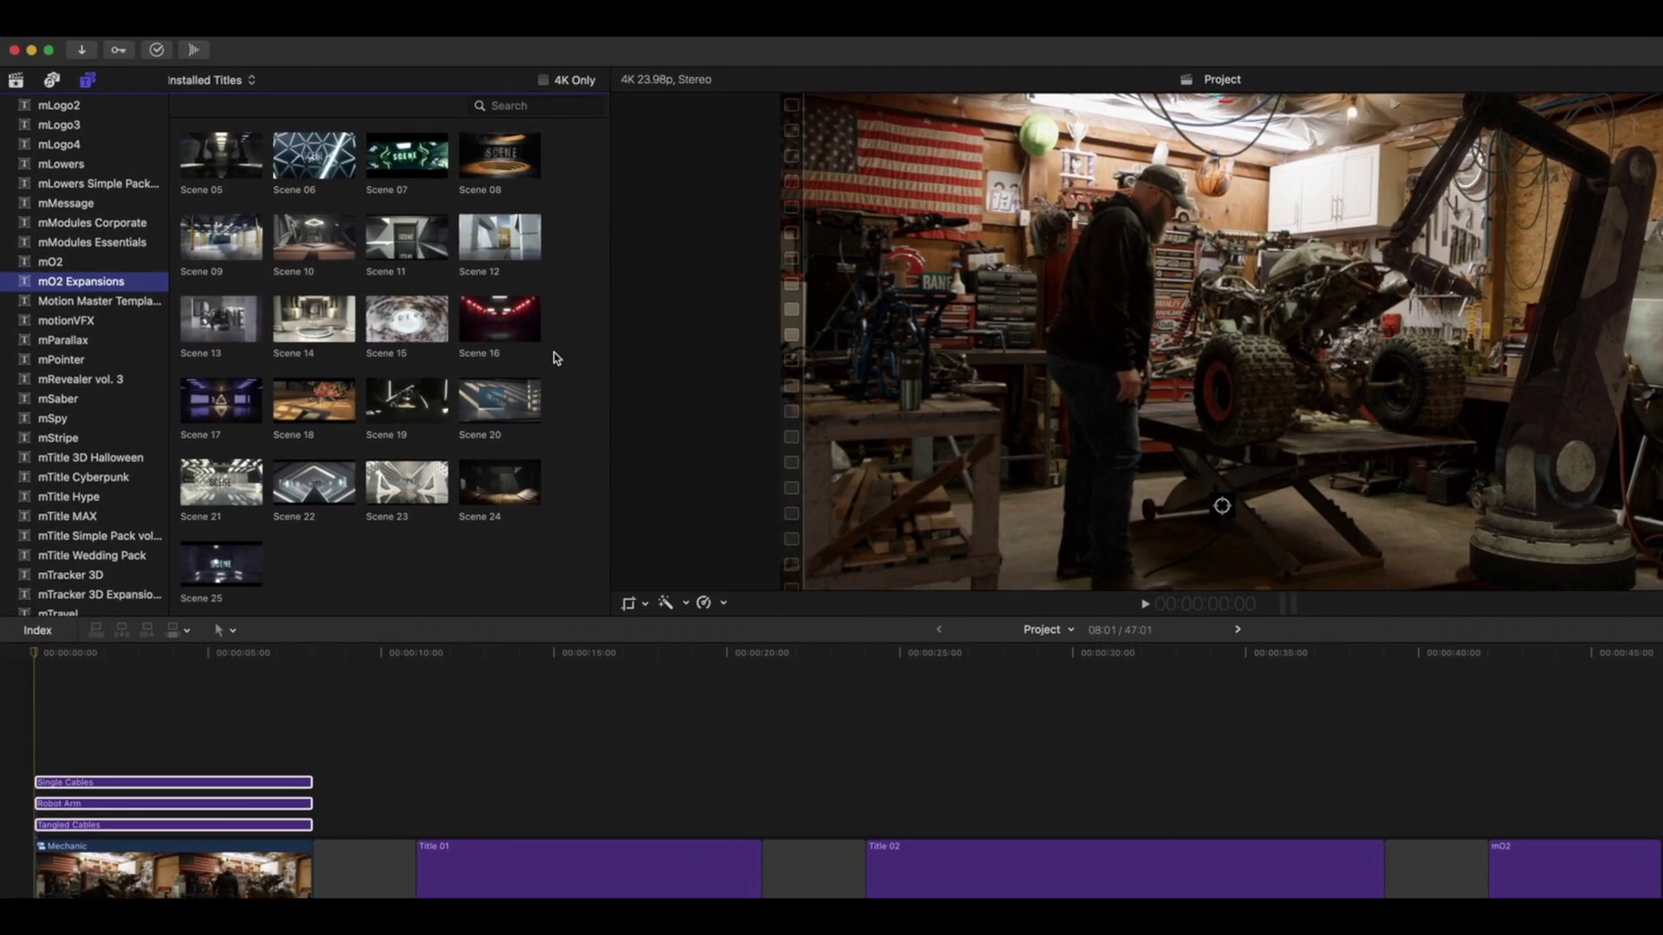
{"action": "scroll", "coordinate": [554, 356], "scroll_direction": "up", "scroll_amount": 5}
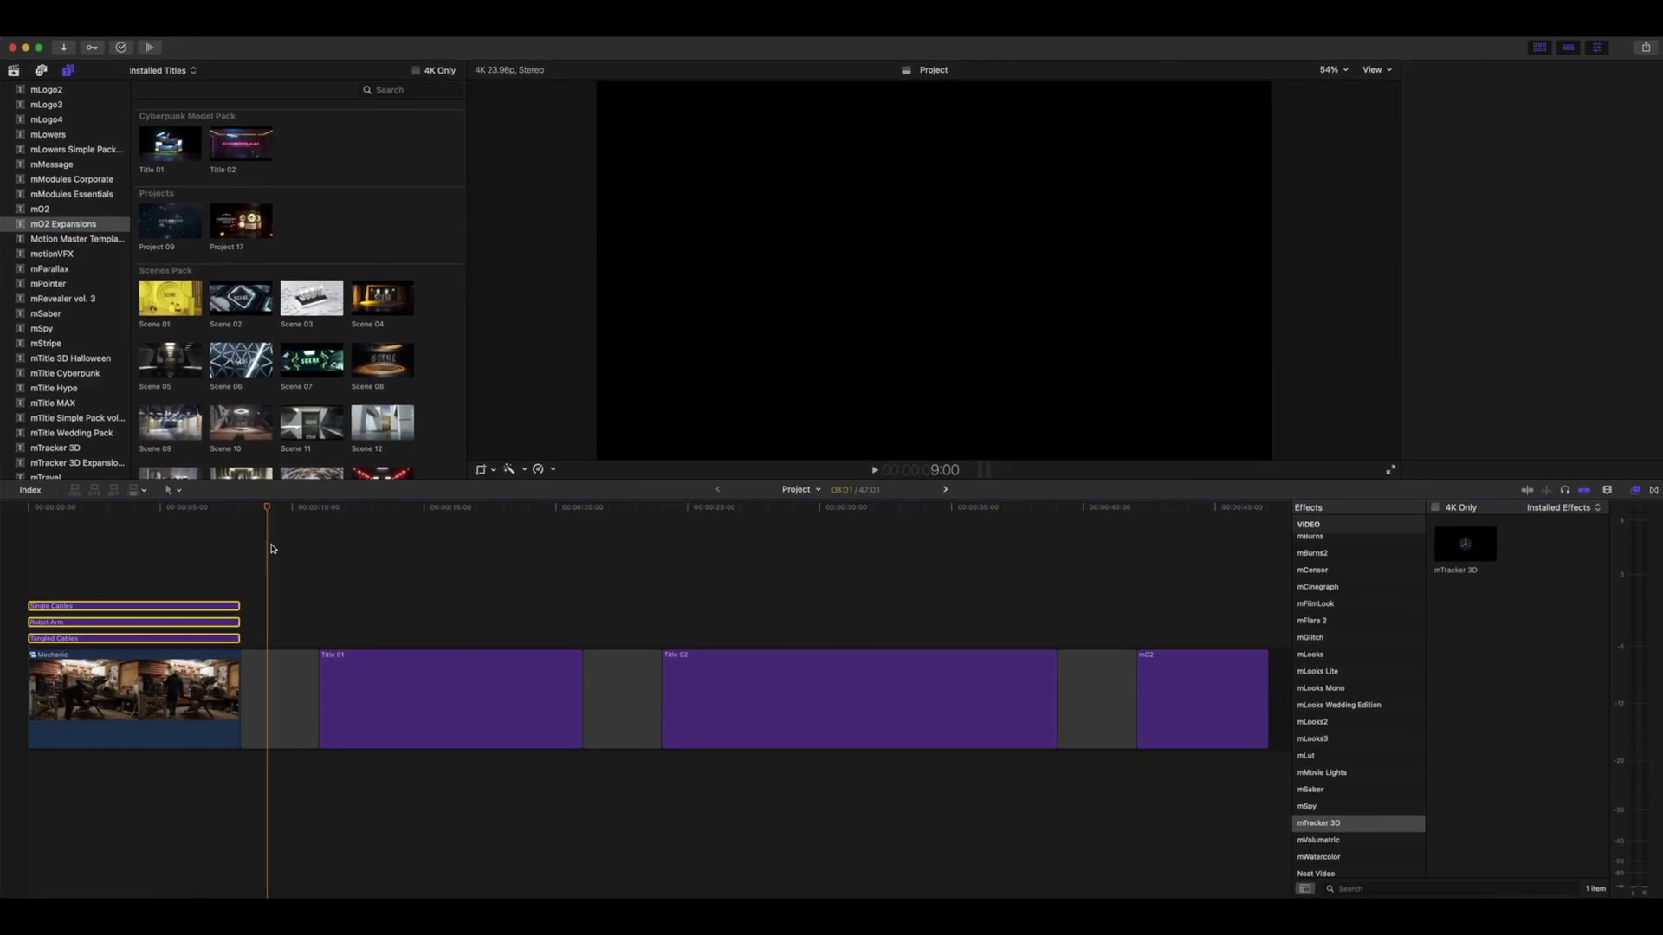
{"action": "left_click", "coordinate": [428, 862]}
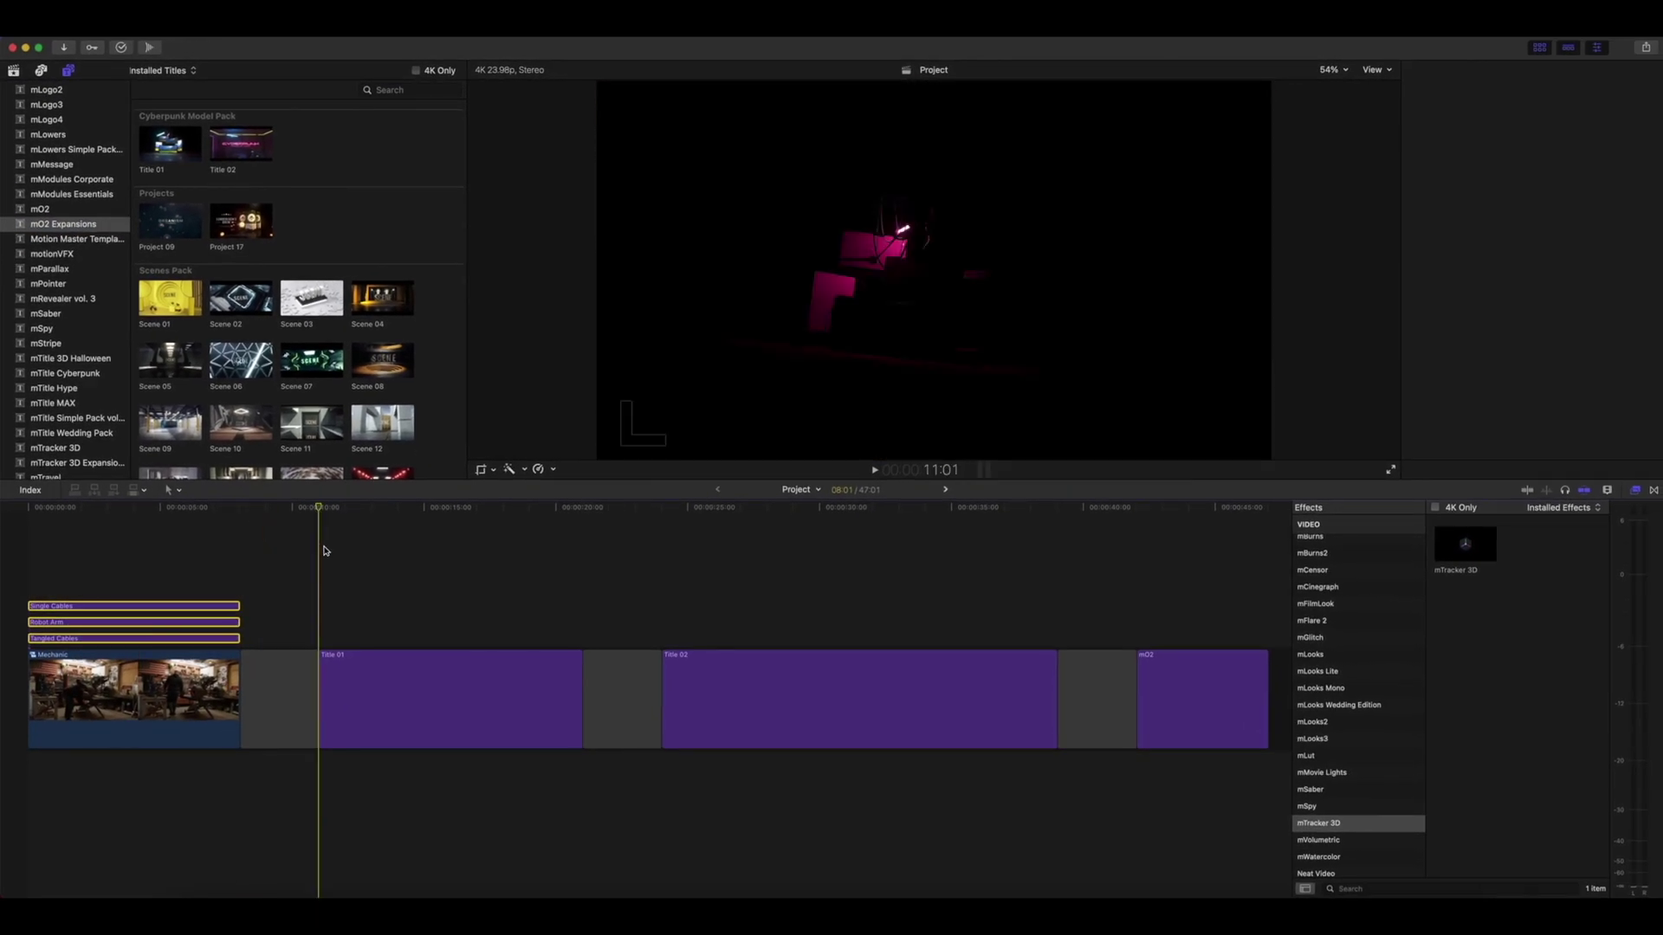
{"action": "key", "text": "space"}
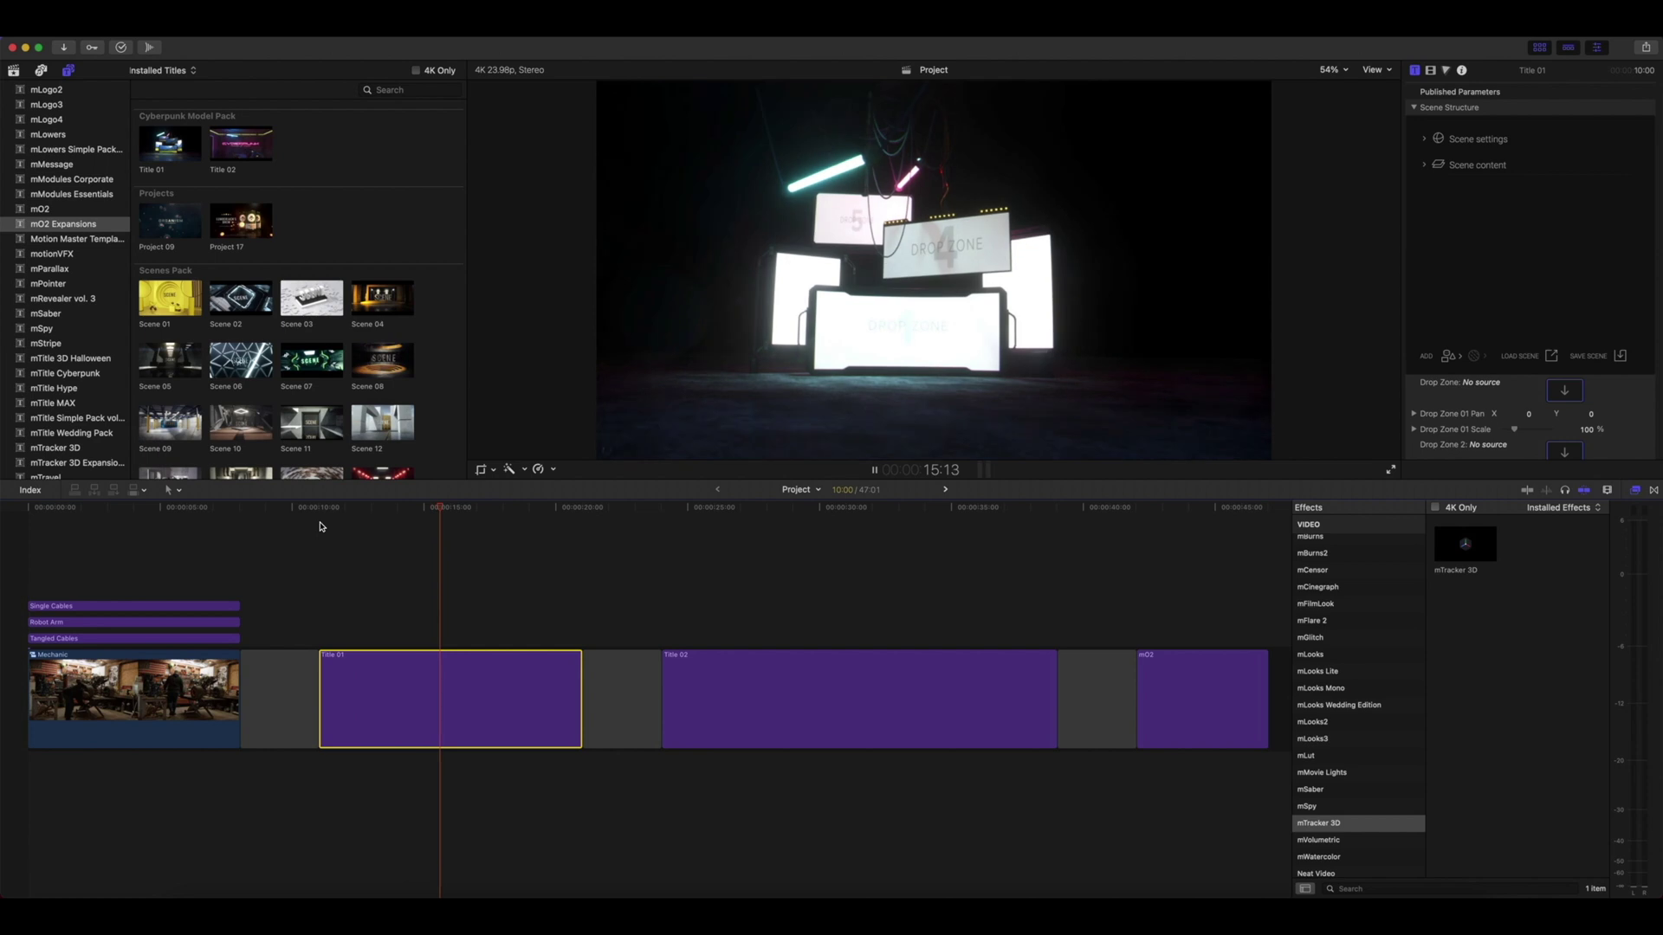
{"action": "key", "text": "space"}
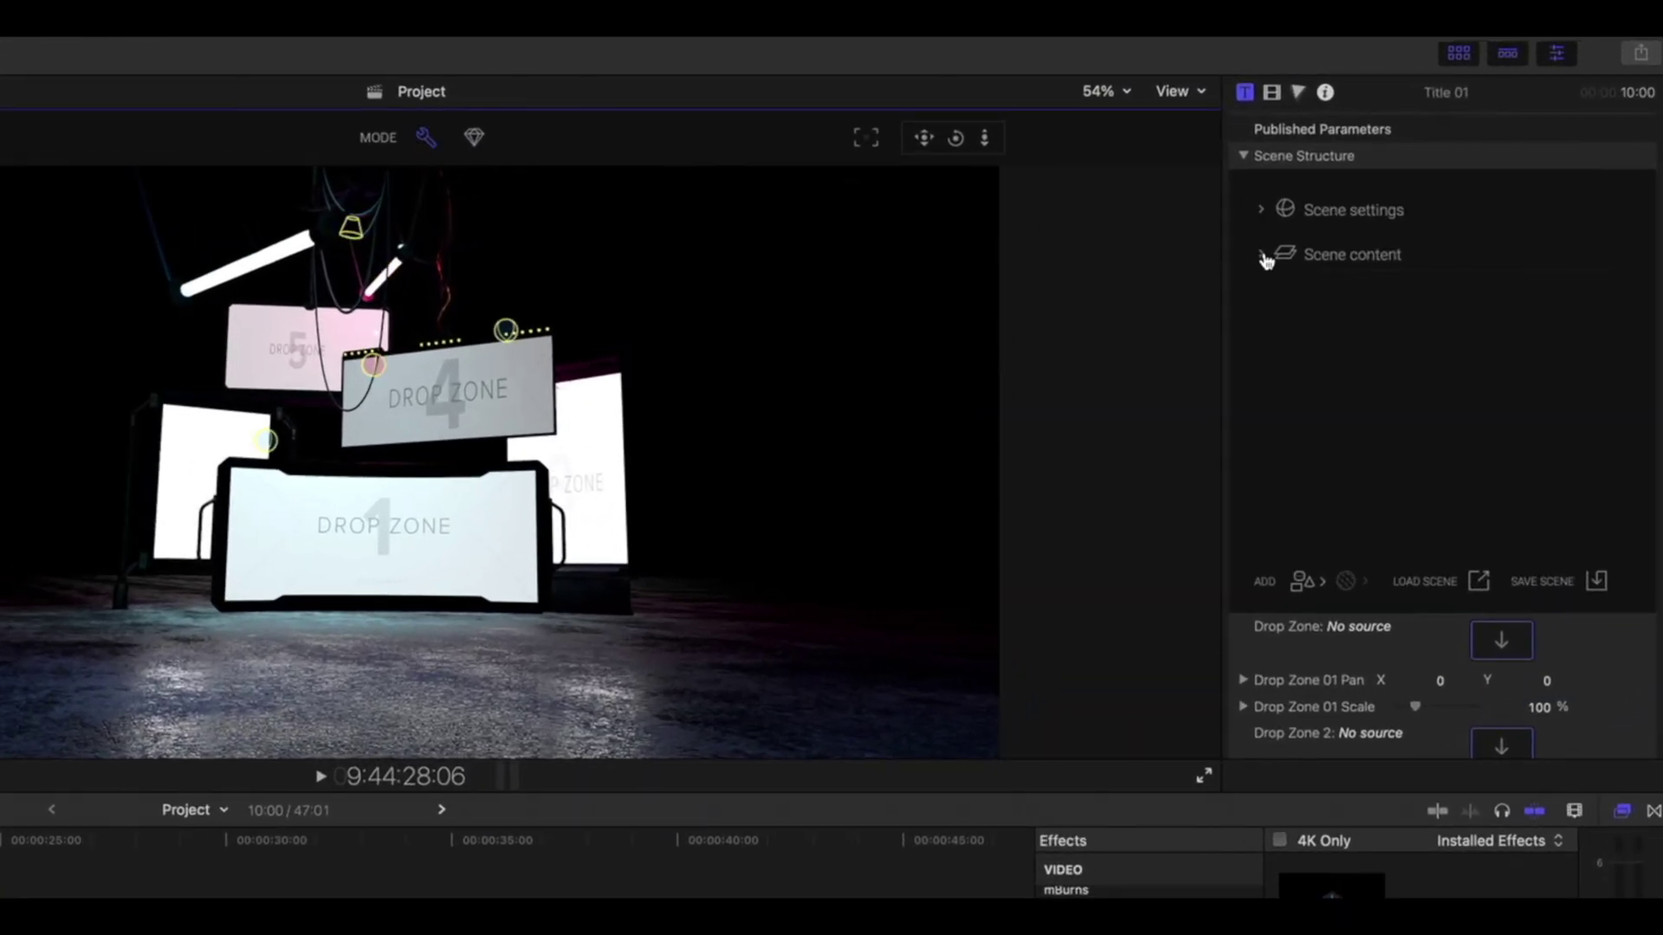
Step: Expand the scene content of Title 01 and look through the objects it contains
{"action": "left_click", "coordinate": [1262, 256]}
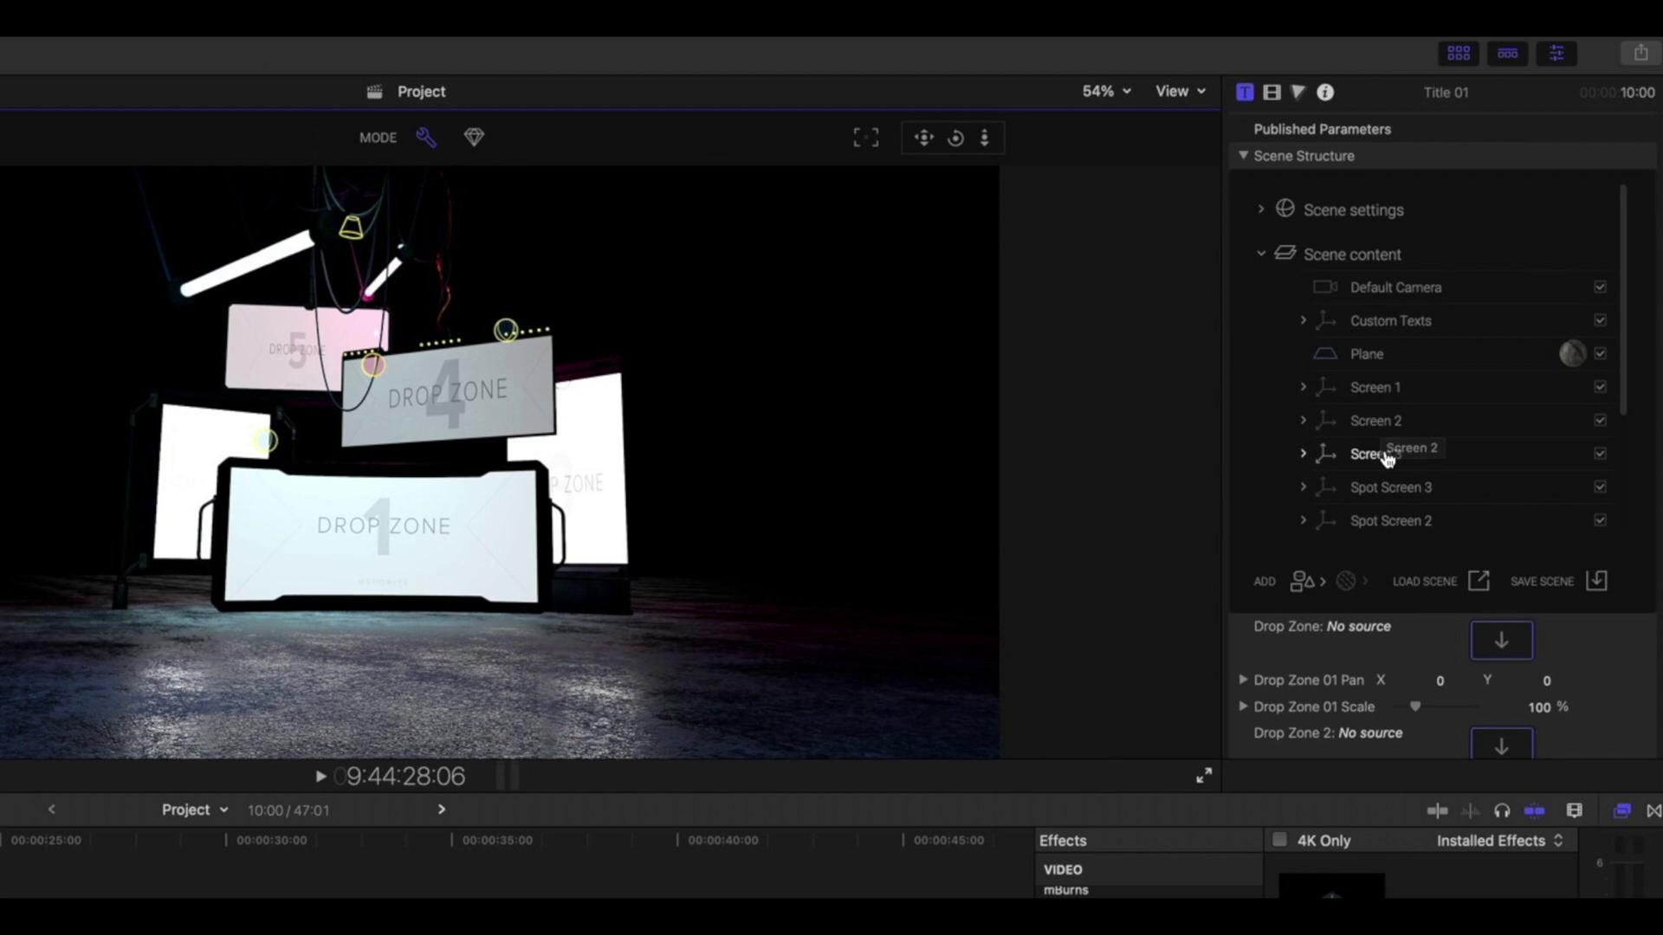
{"action": "scroll", "coordinate": [1389, 493], "scroll_direction": "down", "scroll_amount": 1}
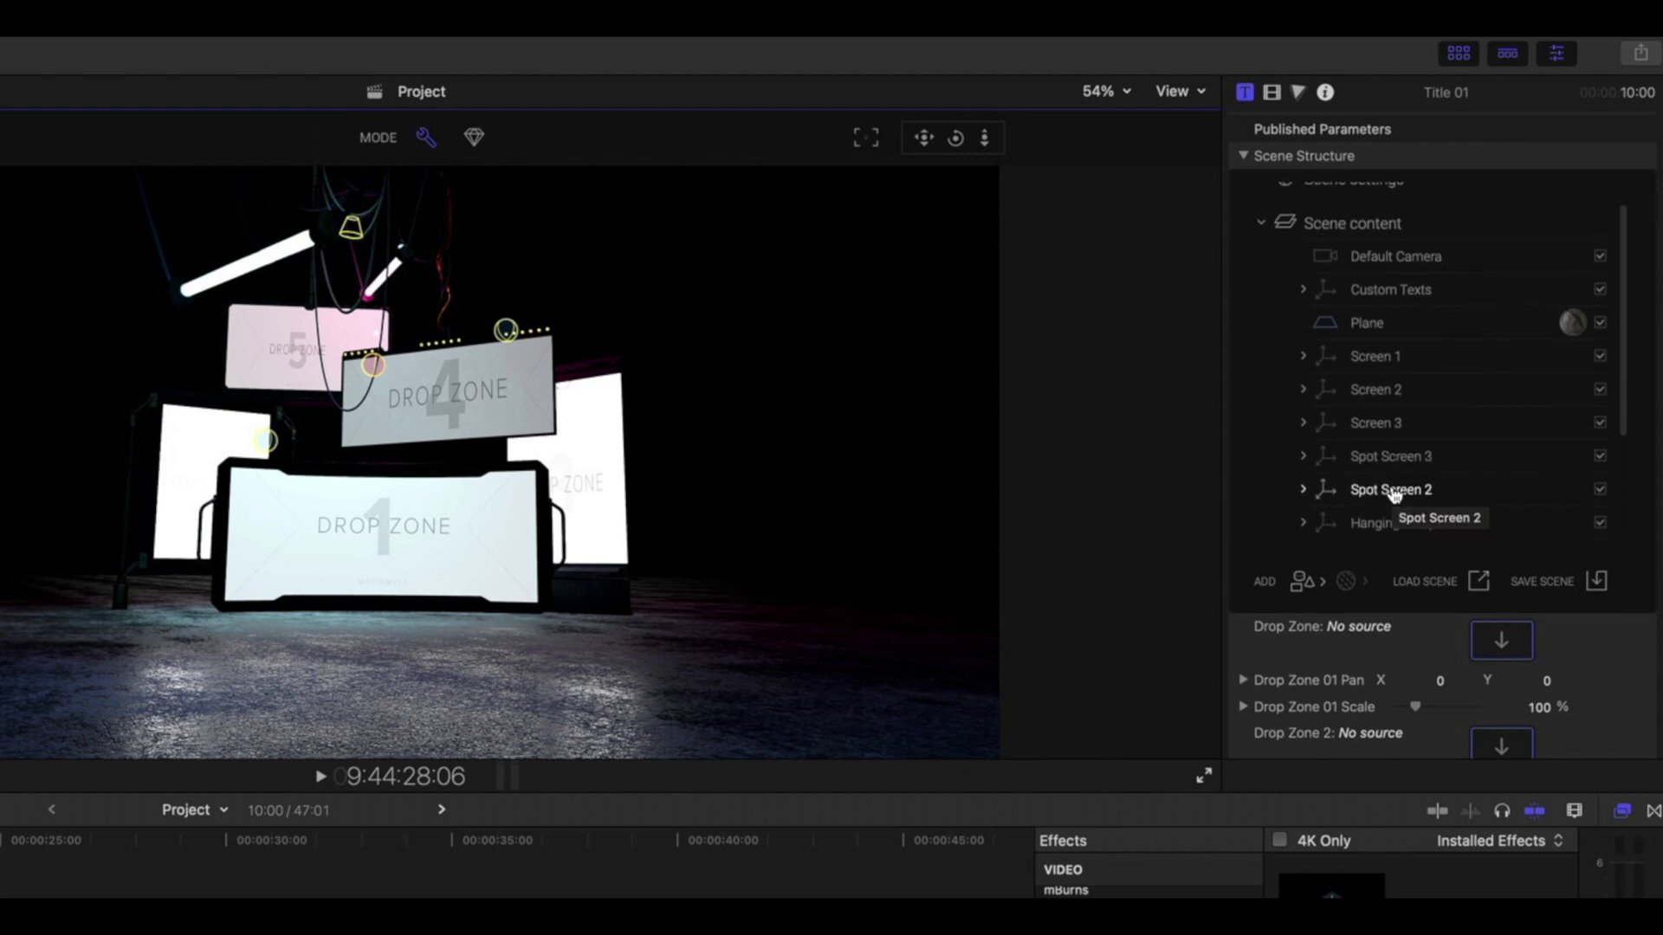
Step: Expand Screen 1, open the material of its Drop Zone object and examine the drop zone options, keeping Drop Zone 1
{"action": "left_click", "coordinate": [1304, 358]}
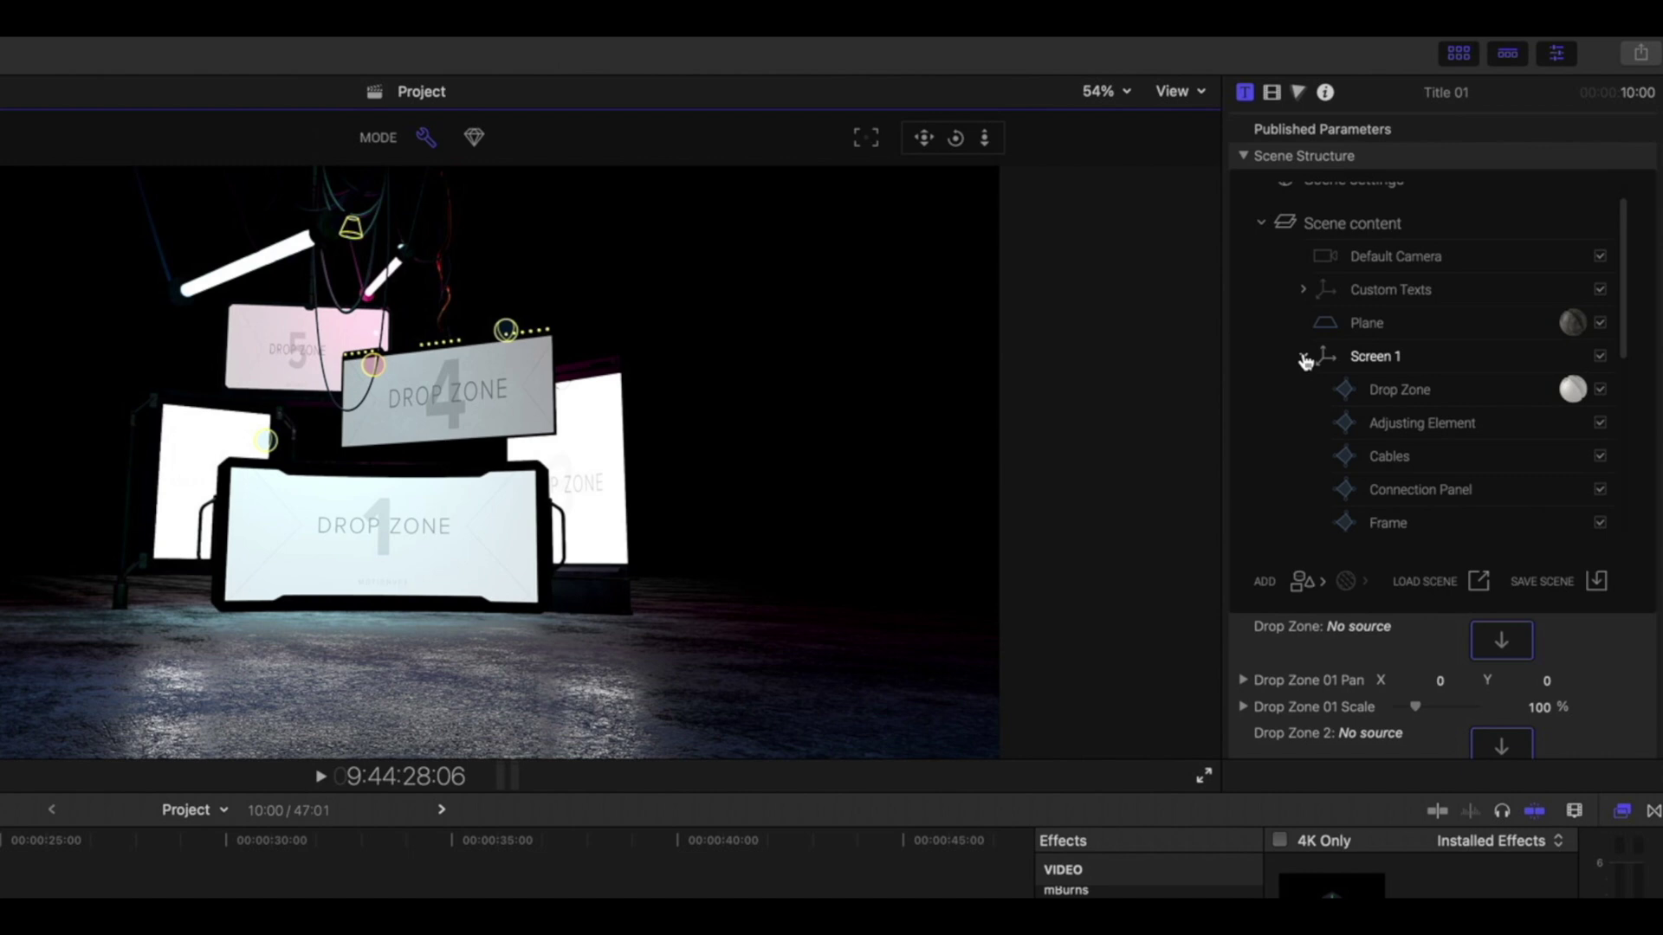
{"action": "left_click", "coordinate": [1571, 392]}
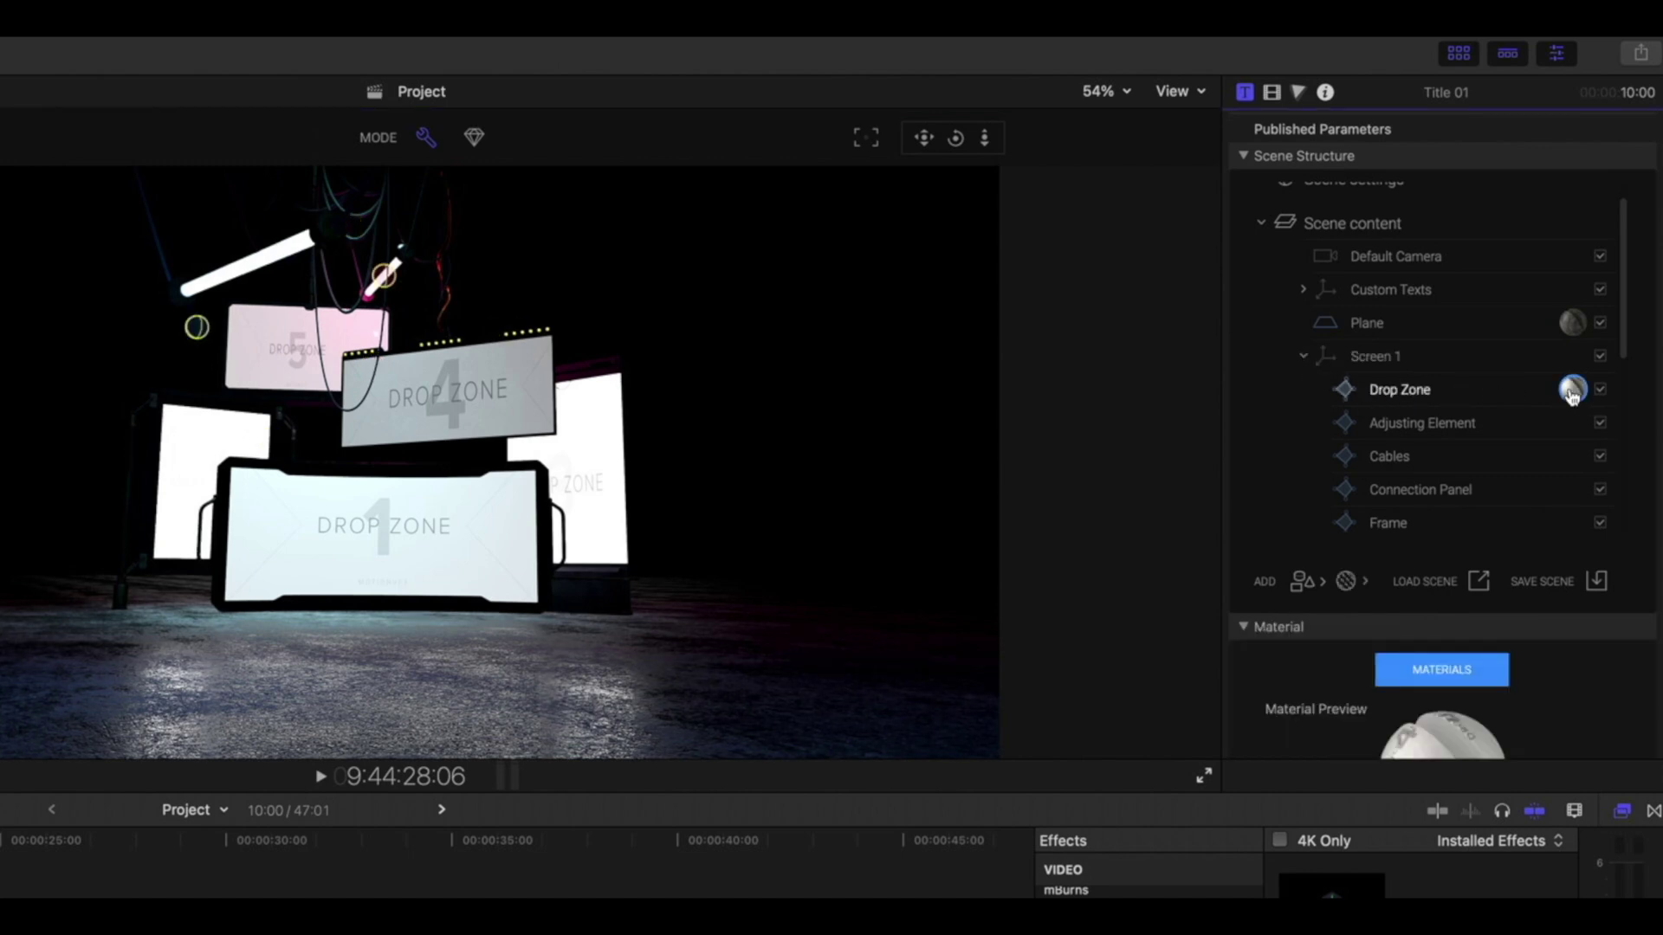
{"action": "scroll", "coordinate": [1333, 580], "scroll_direction": "down", "scroll_amount": 10}
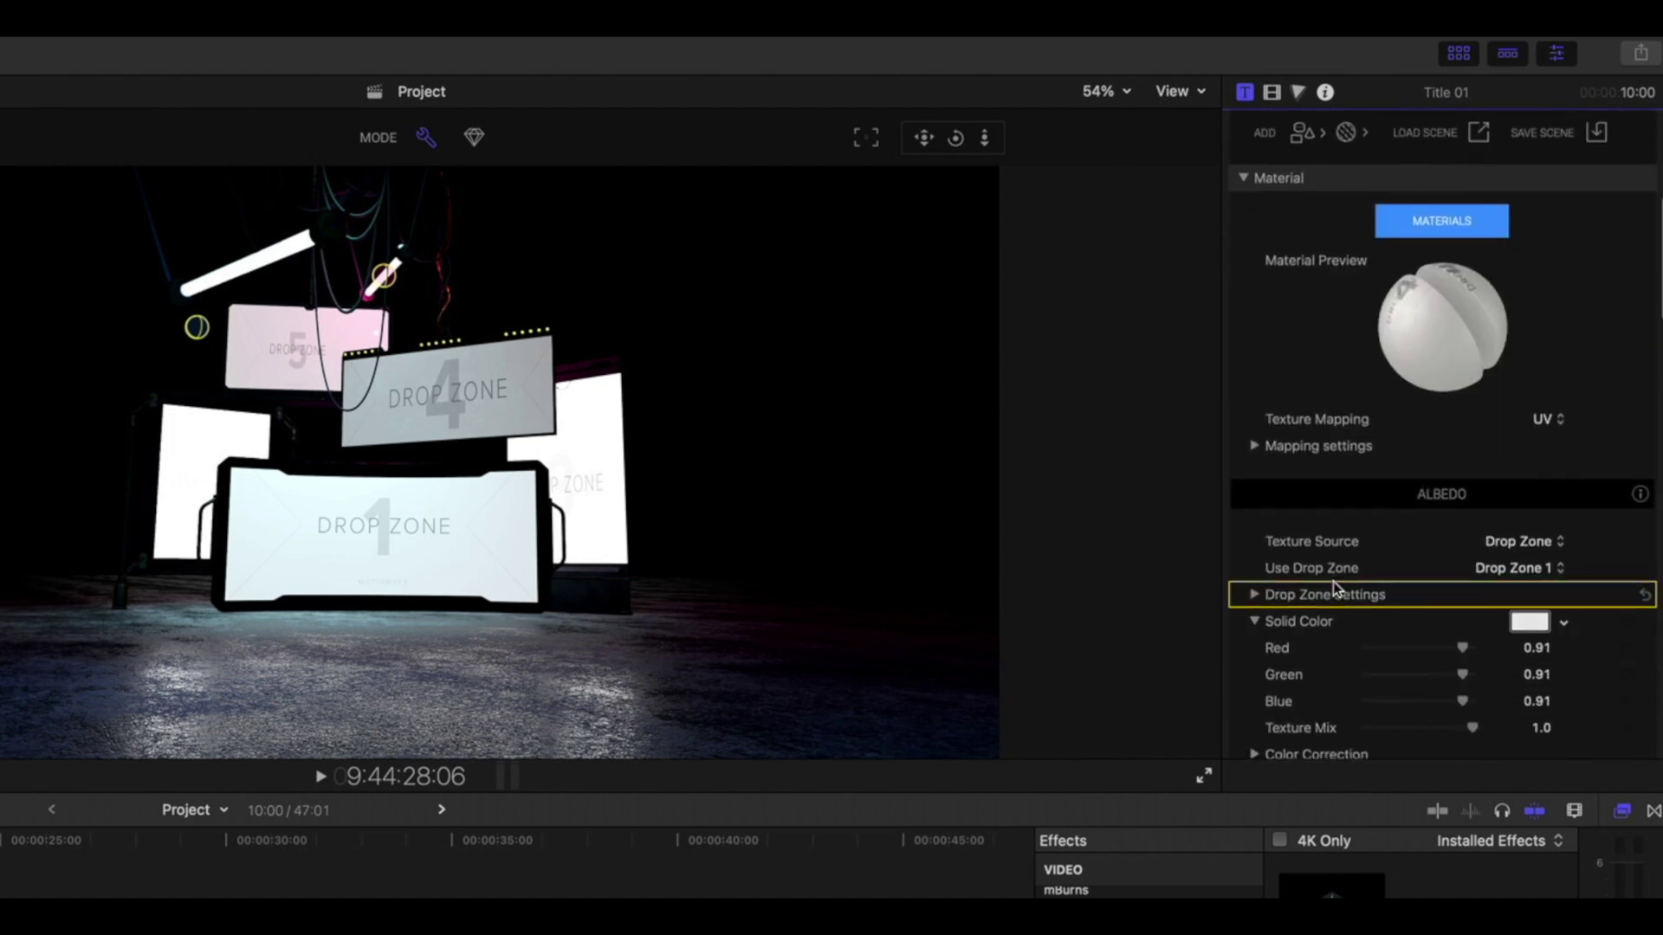
{"action": "scroll", "coordinate": [1332, 580], "scroll_direction": "down", "scroll_amount": 1}
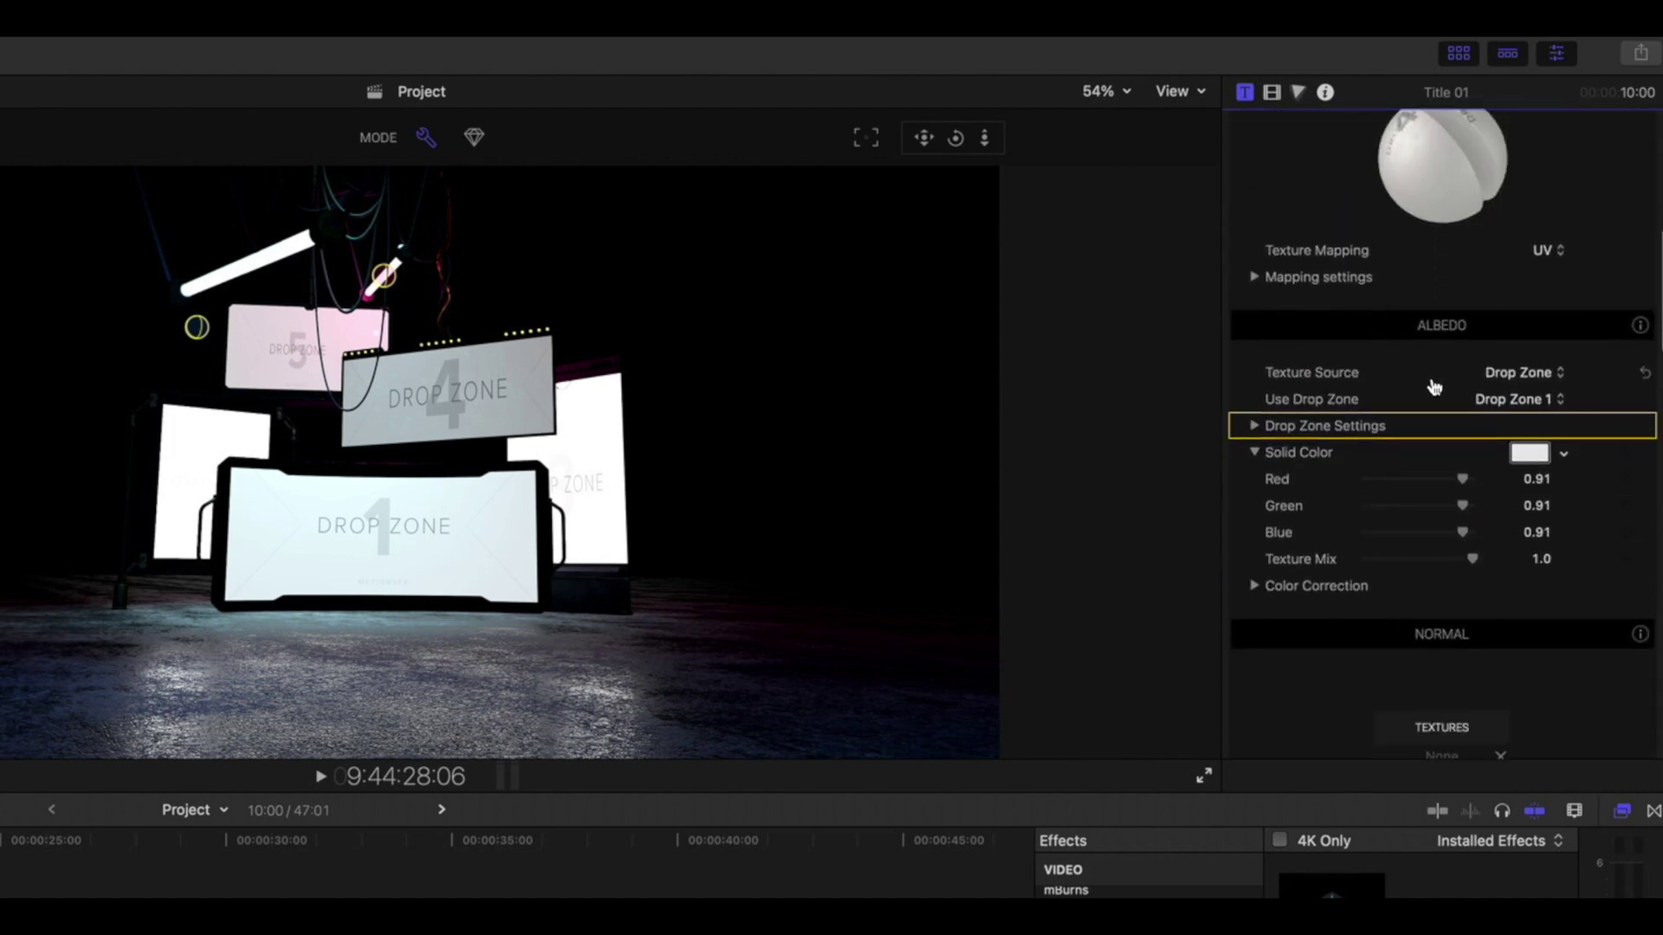
{"action": "left_click", "coordinate": [1505, 405]}
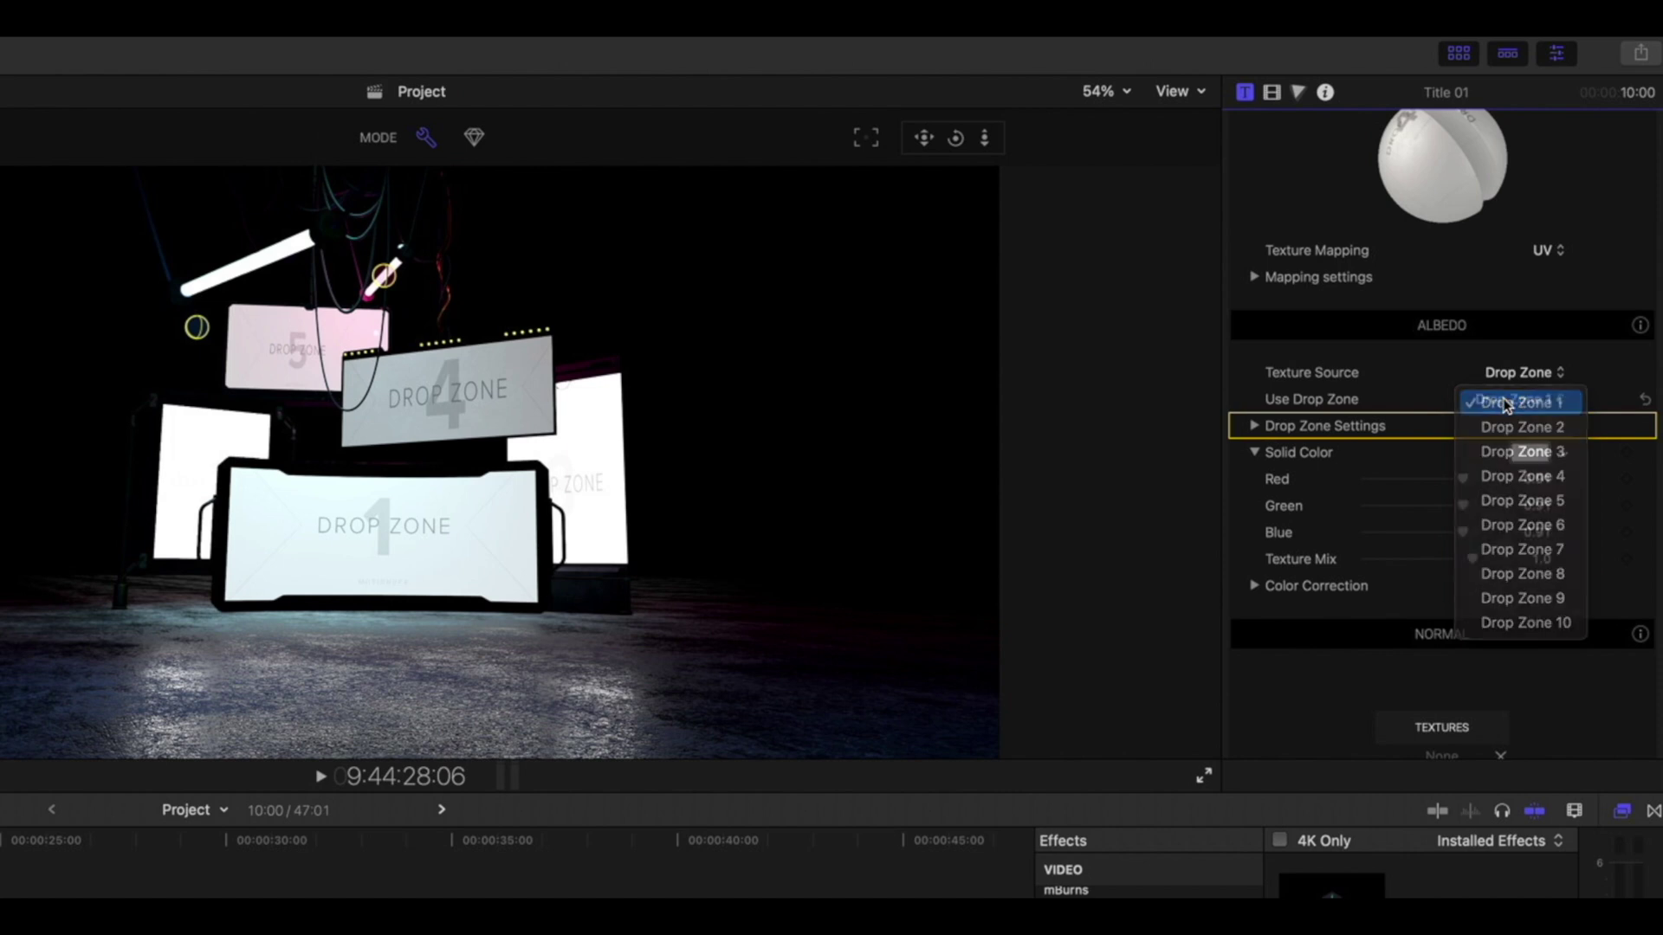
{"action": "left_click", "coordinate": [1505, 403]}
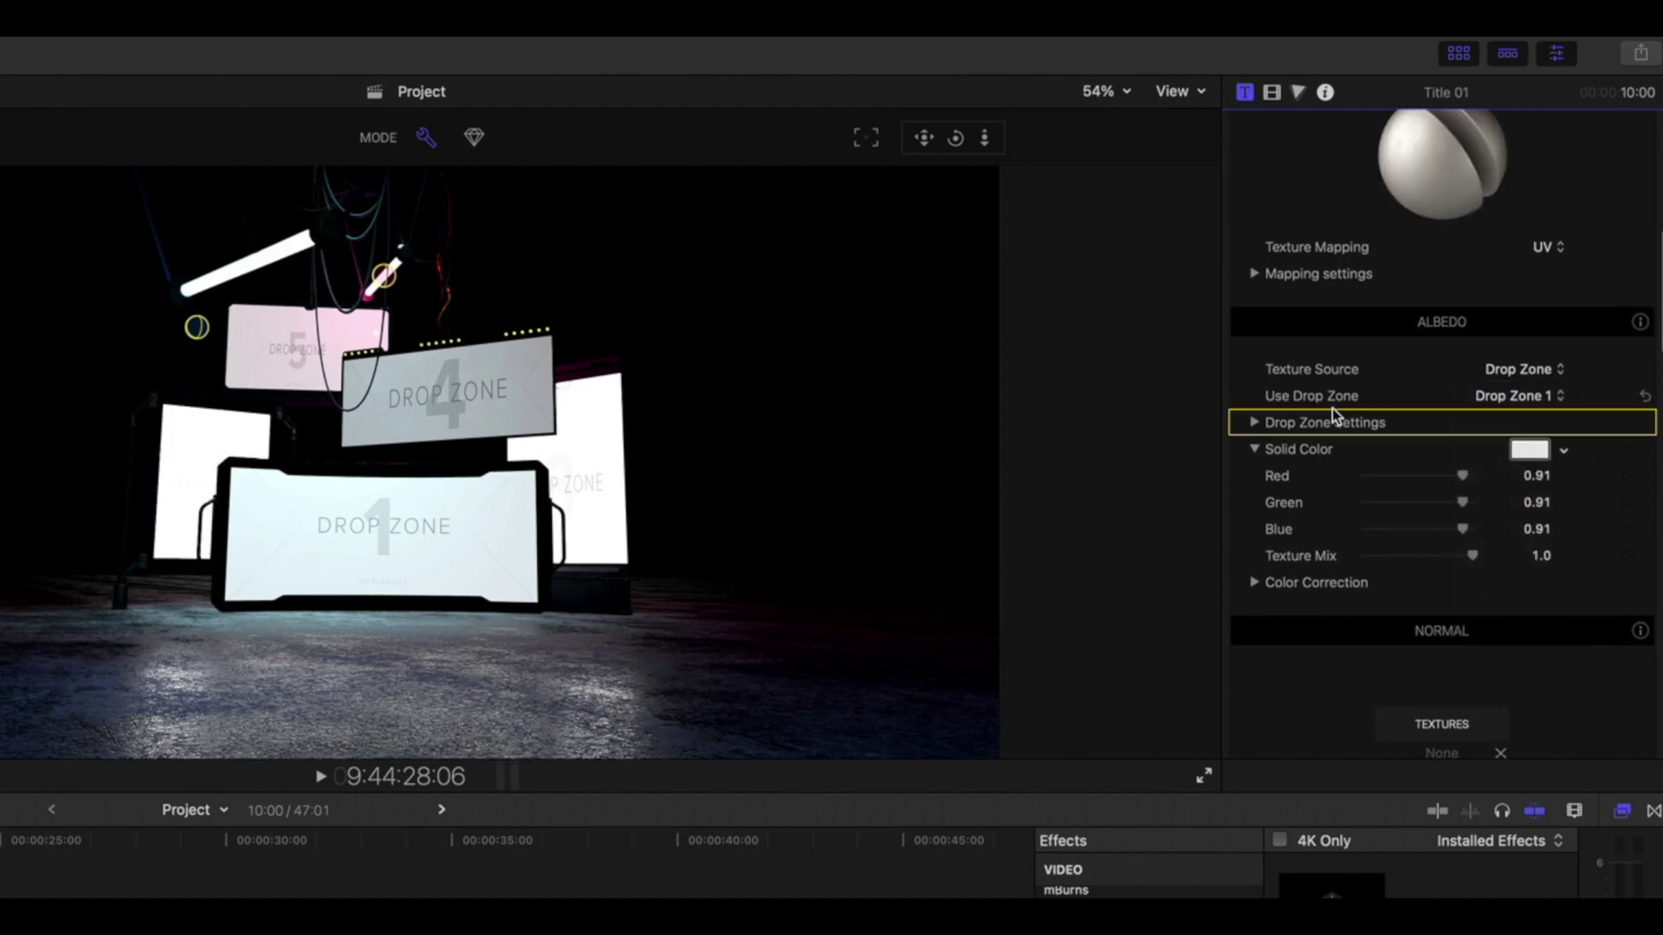
Step: Fill Drop Zone 1 of Title 01 with the Monolith clip and Drop Zone 4 with the cube clip
{"action": "scroll", "coordinate": [1332, 412], "scroll_direction": "down", "scroll_amount": 15}
{"action": "scroll", "coordinate": [1330, 409], "scroll_direction": "down", "scroll_amount": 8}
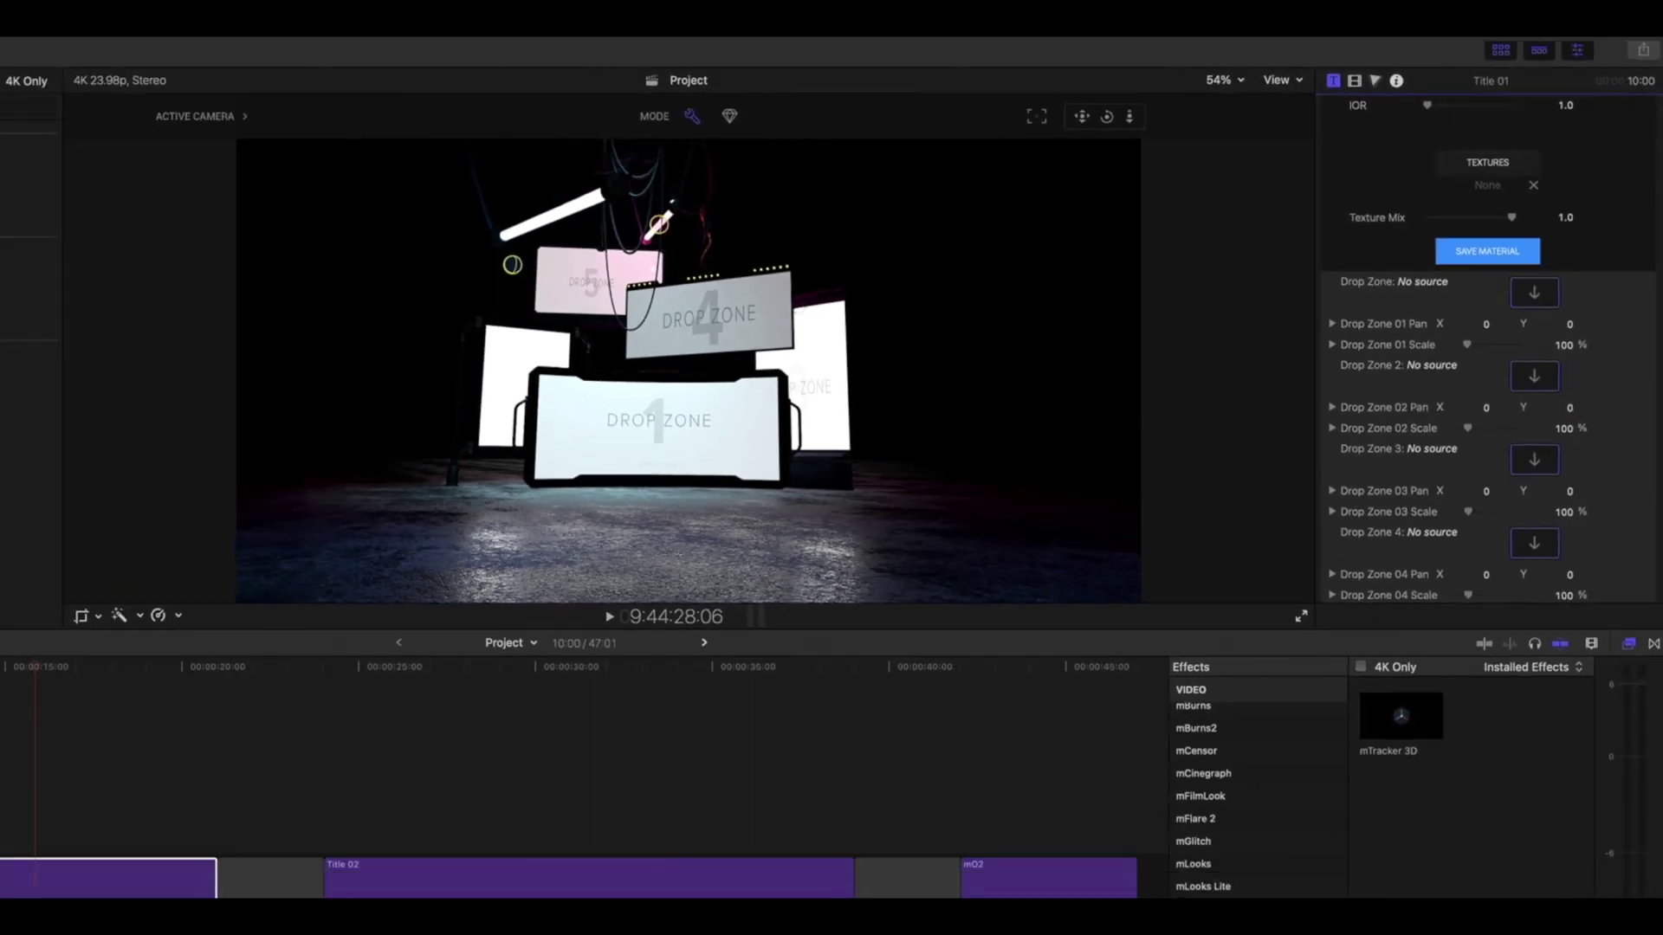
{"action": "left_click", "coordinate": [15, 71]}
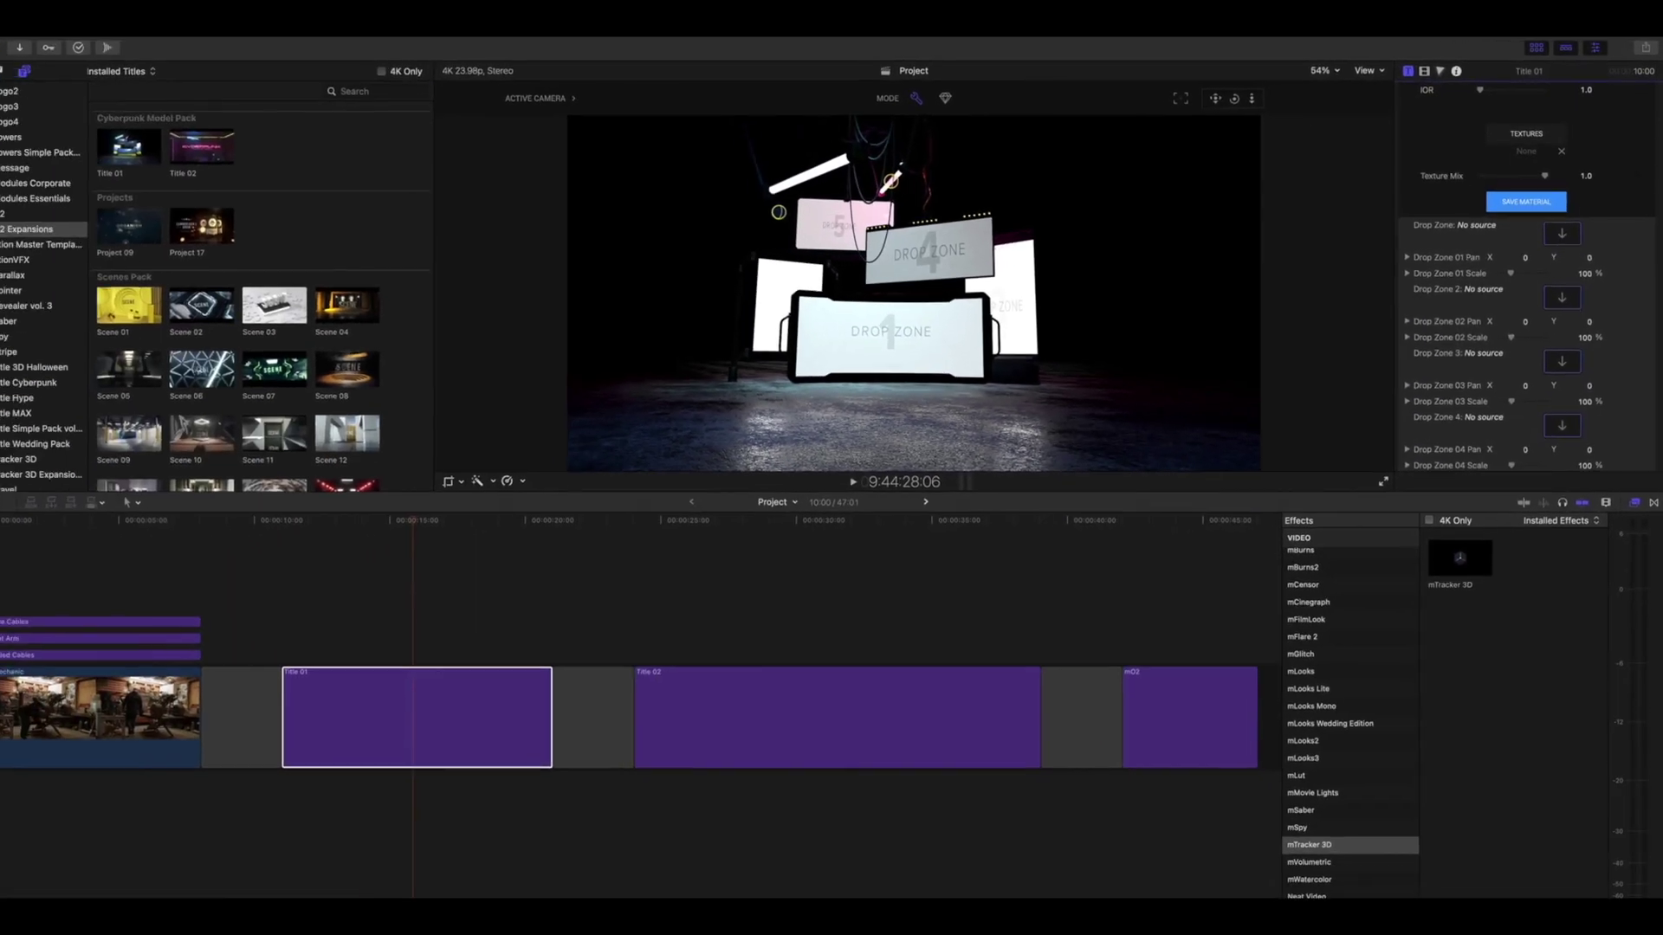
{"action": "left_click", "coordinate": [495, 609]}
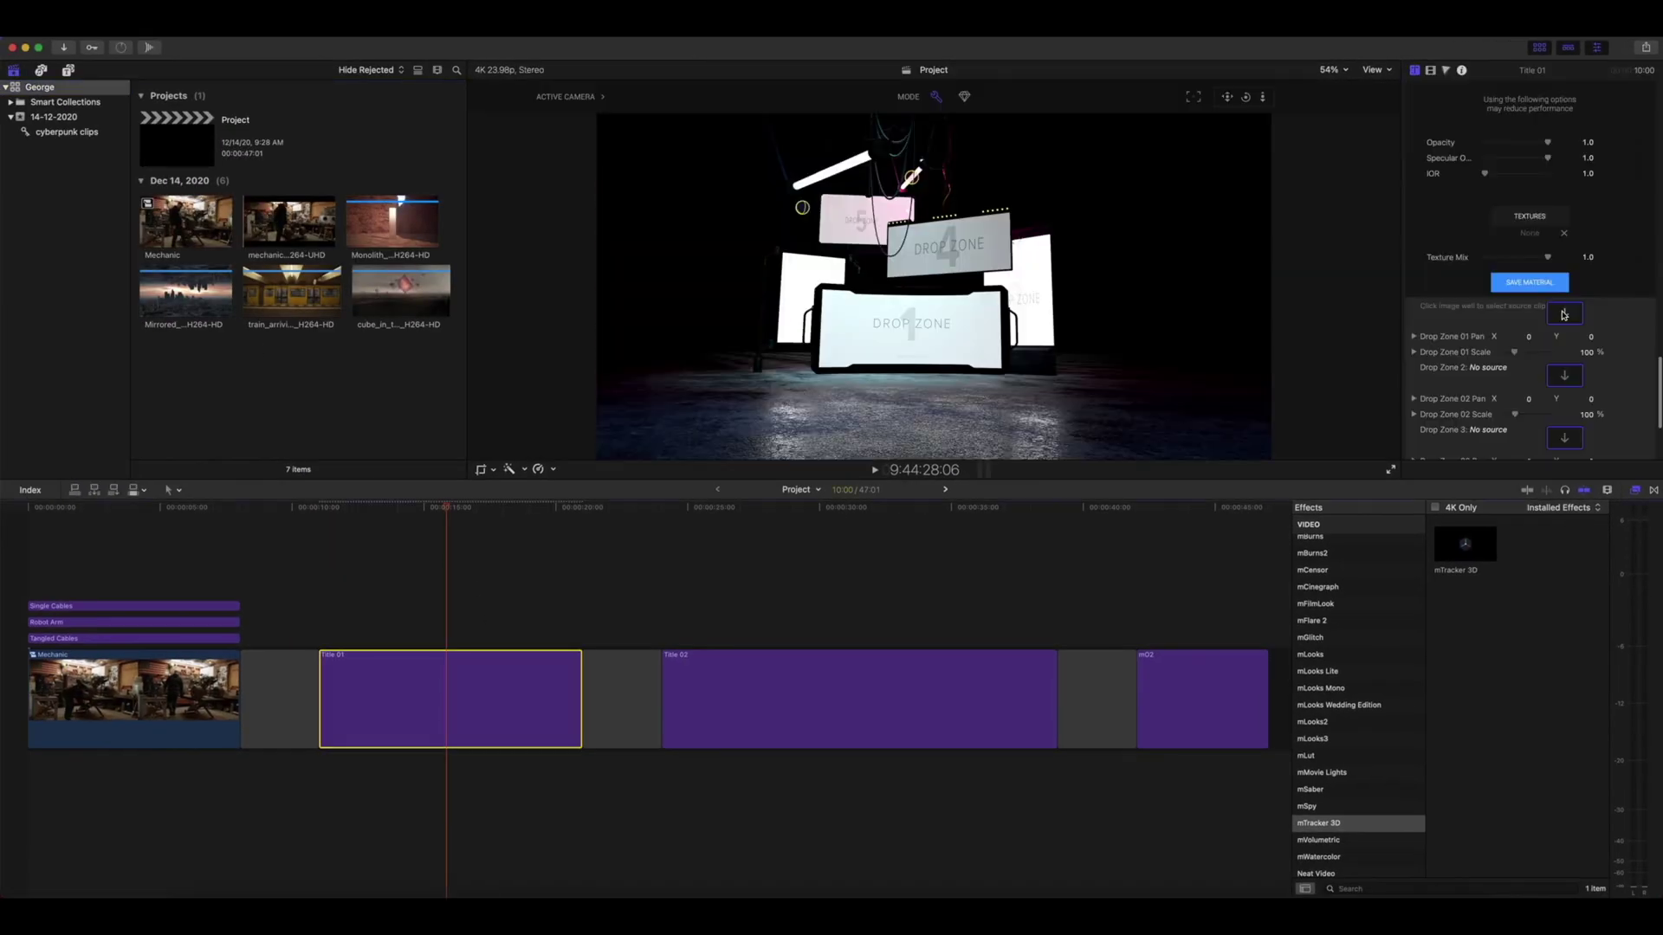
{"action": "left_click", "coordinate": [1563, 313]}
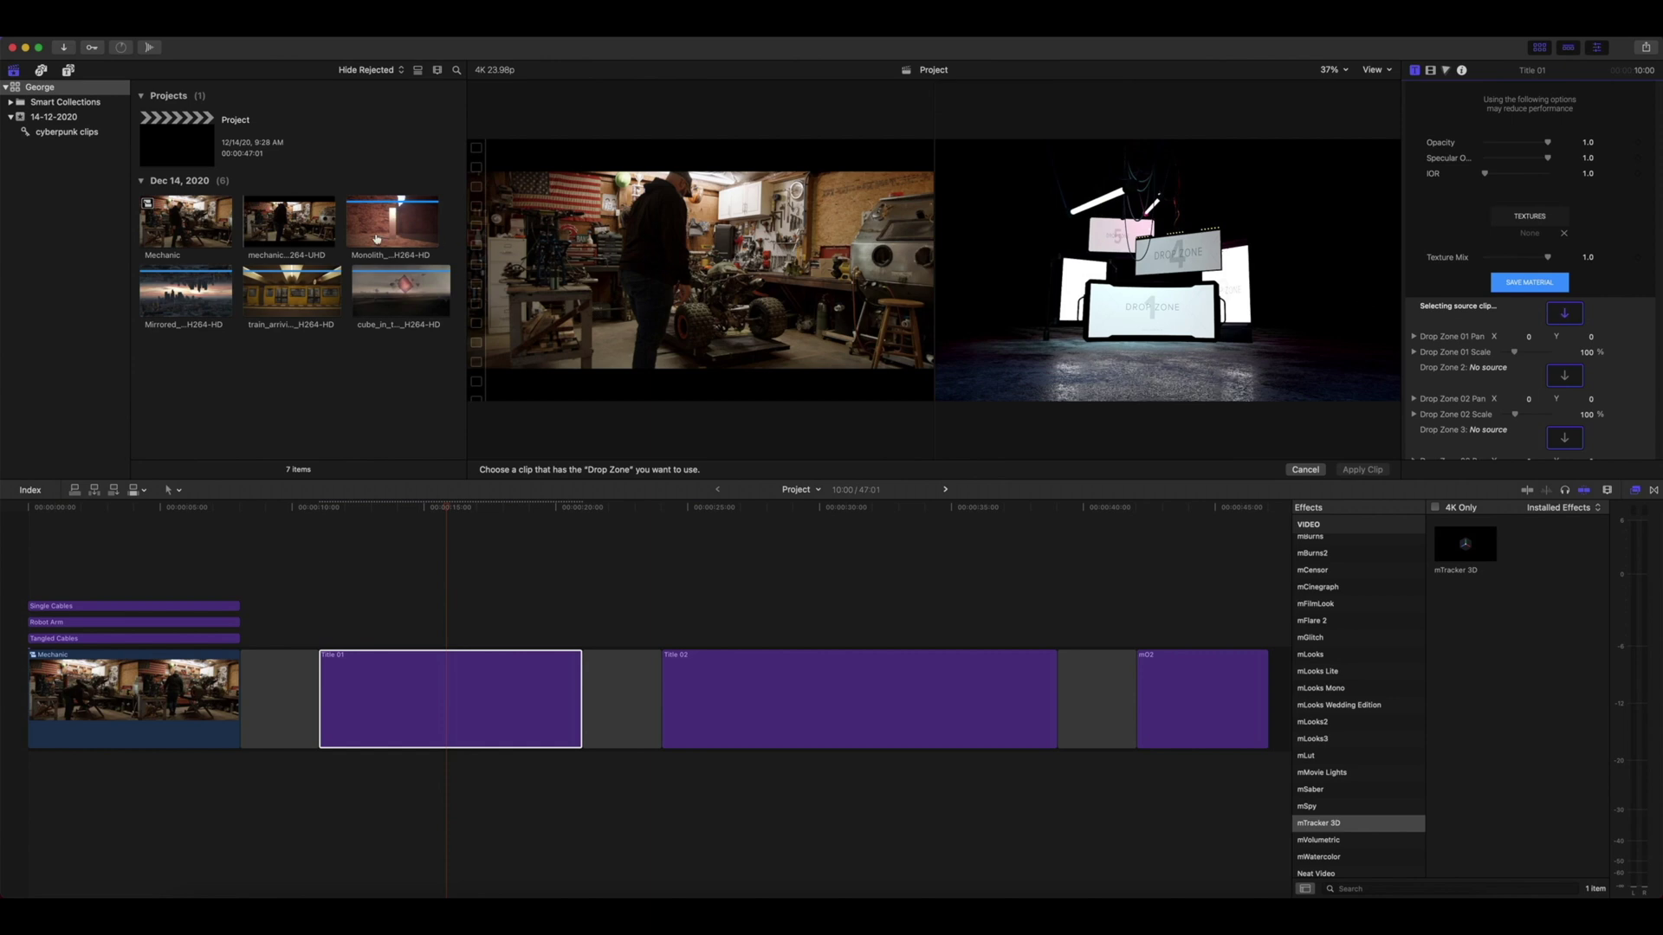
{"action": "left_click", "coordinate": [348, 237]}
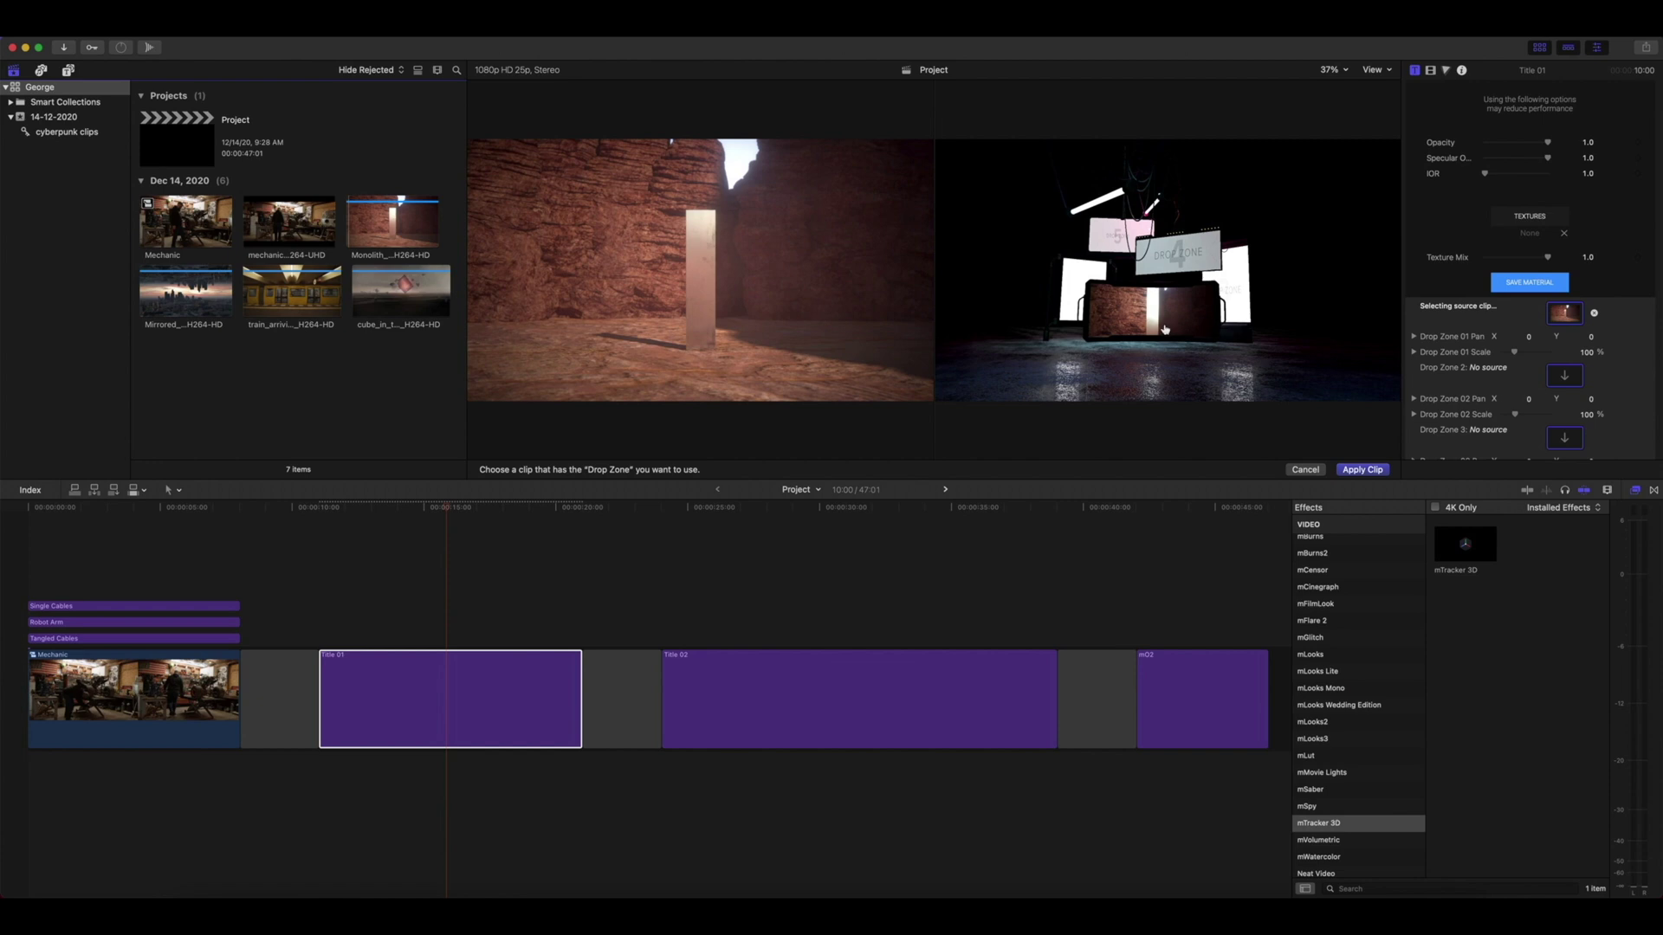
{"action": "left_click", "coordinate": [1362, 470]}
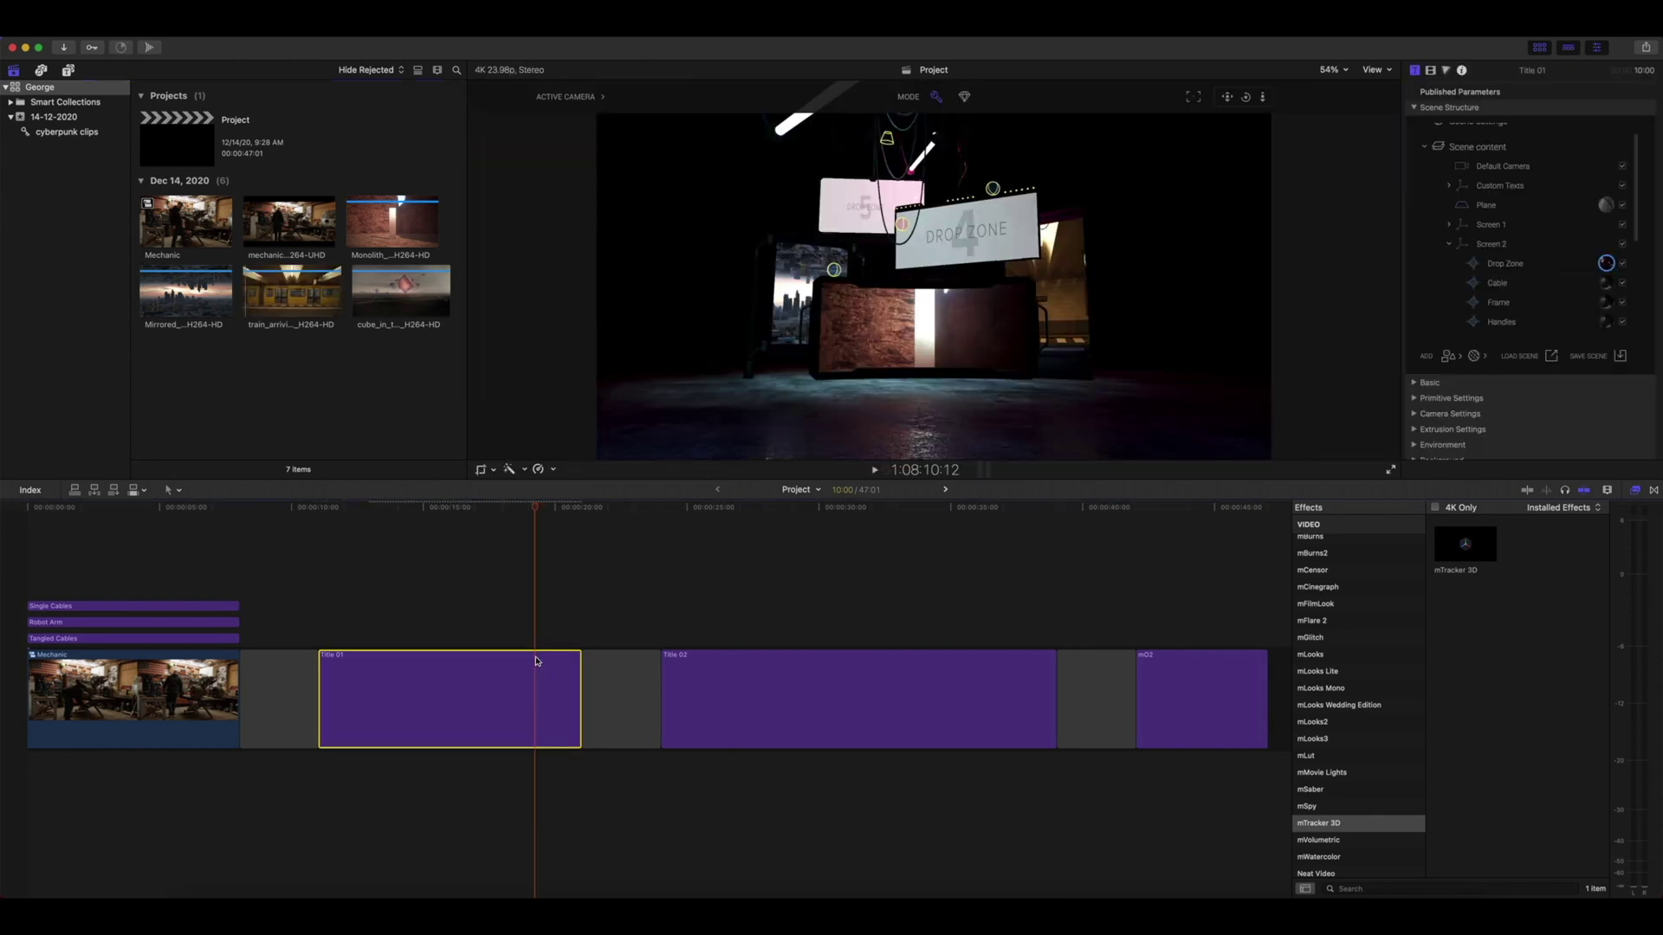
{"action": "left_click", "coordinate": [1564, 343]}
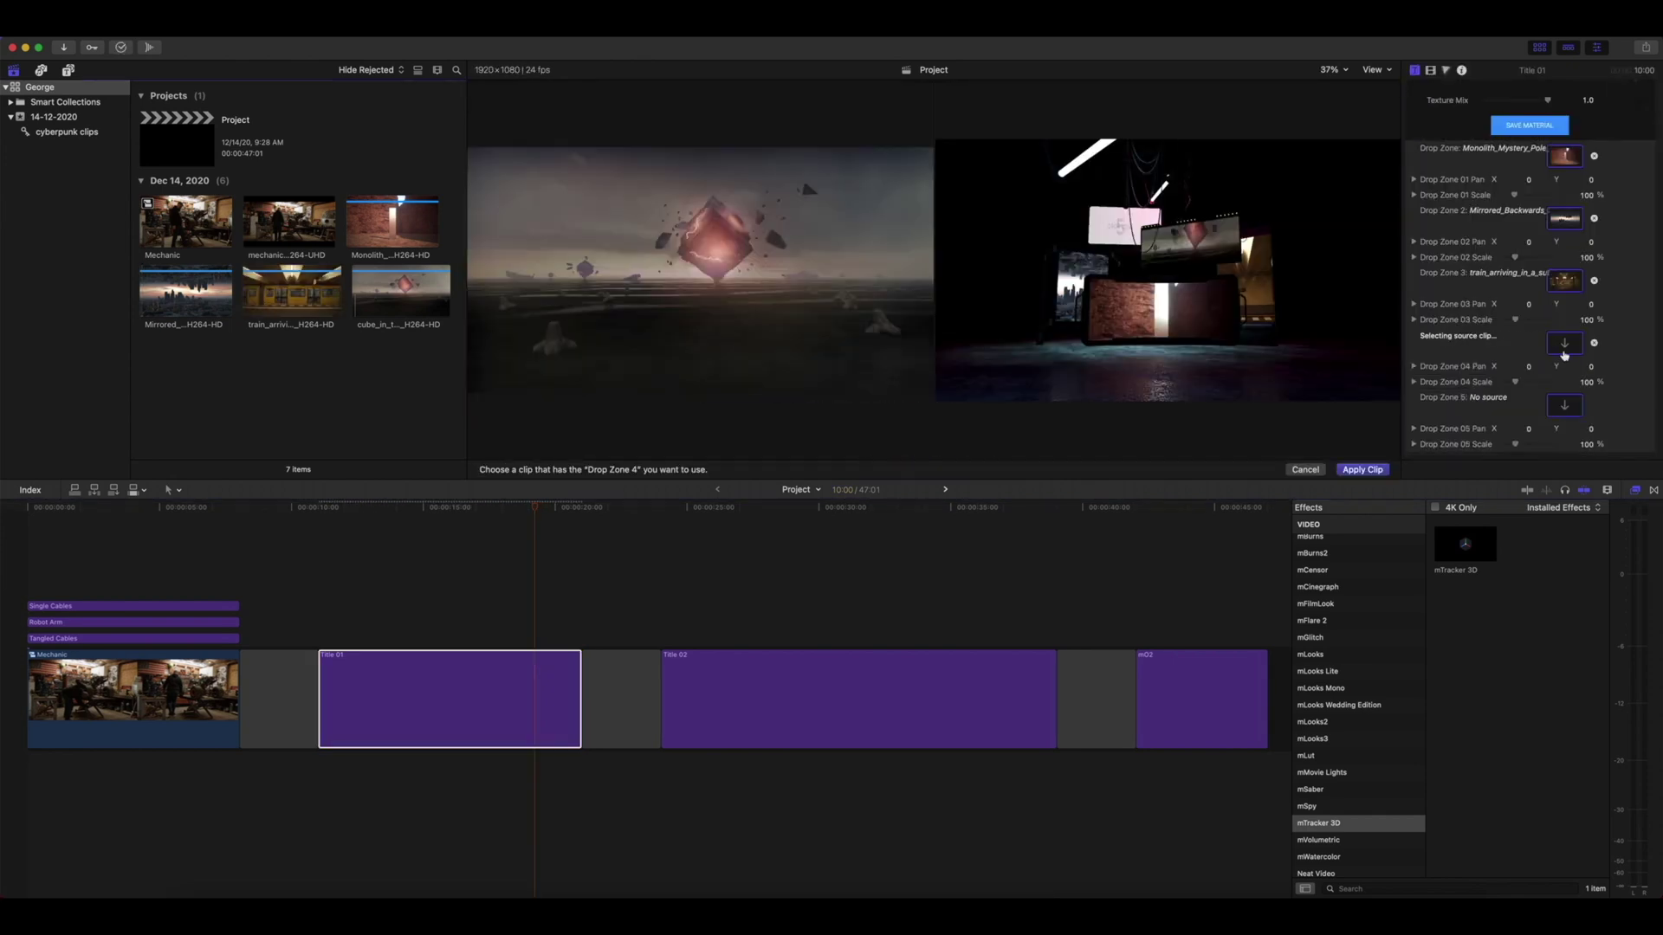
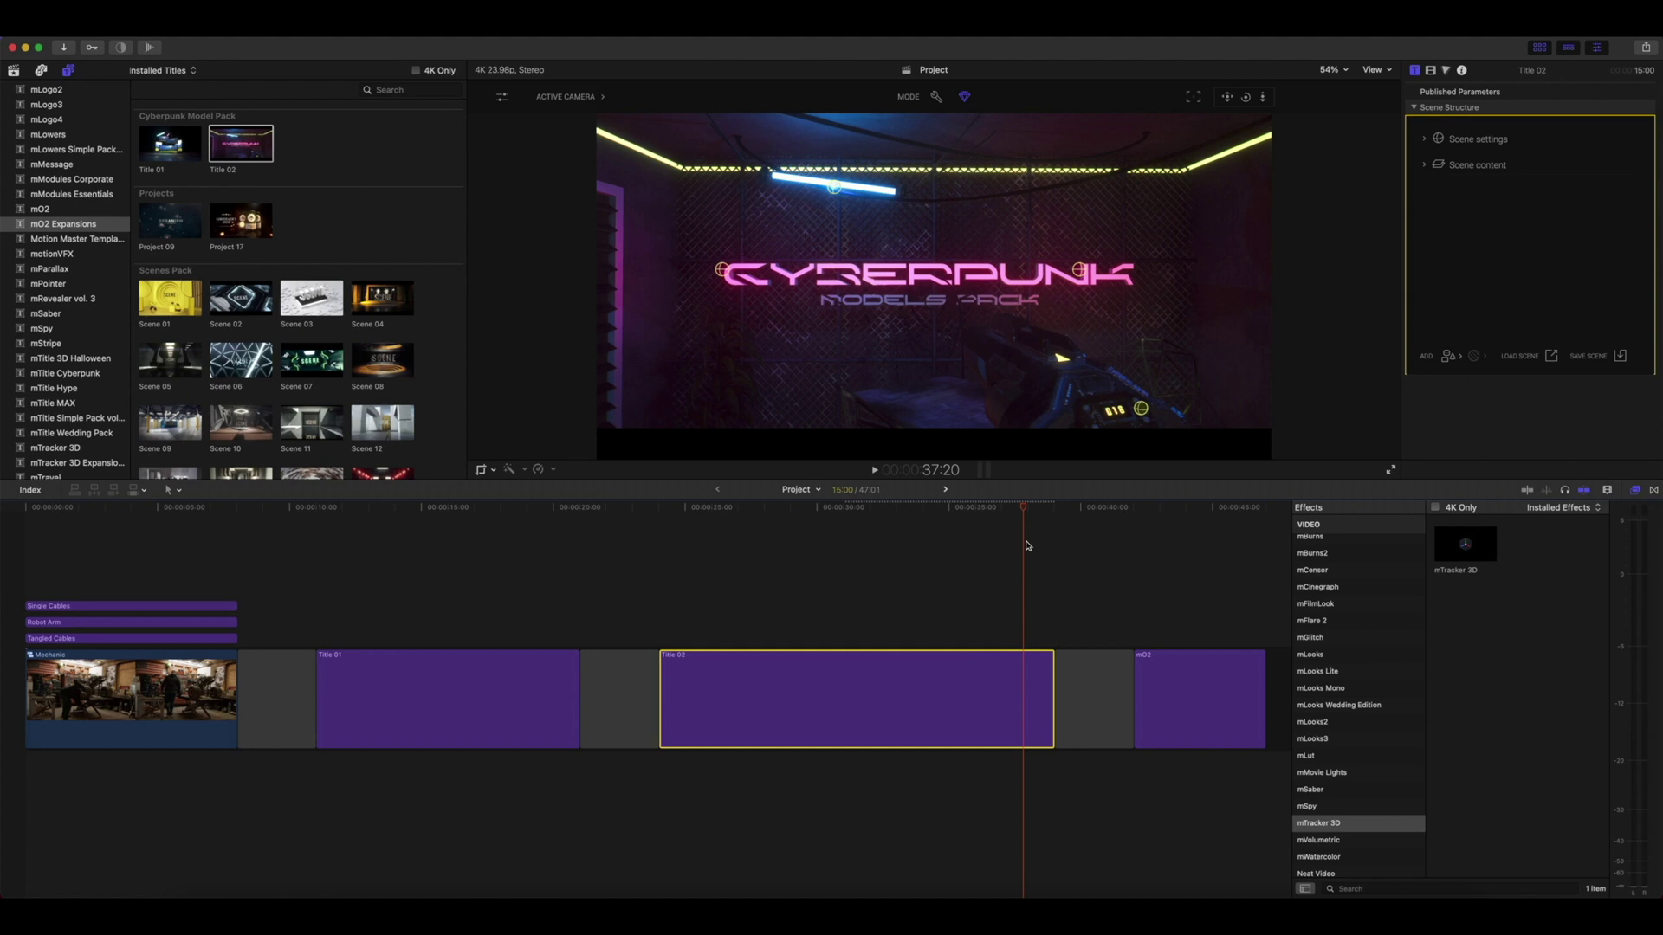
Step: Expand the scene content of Title 02 and select Replace This Text 01 in the Custom Text group
{"action": "left_click", "coordinate": [1424, 165]}
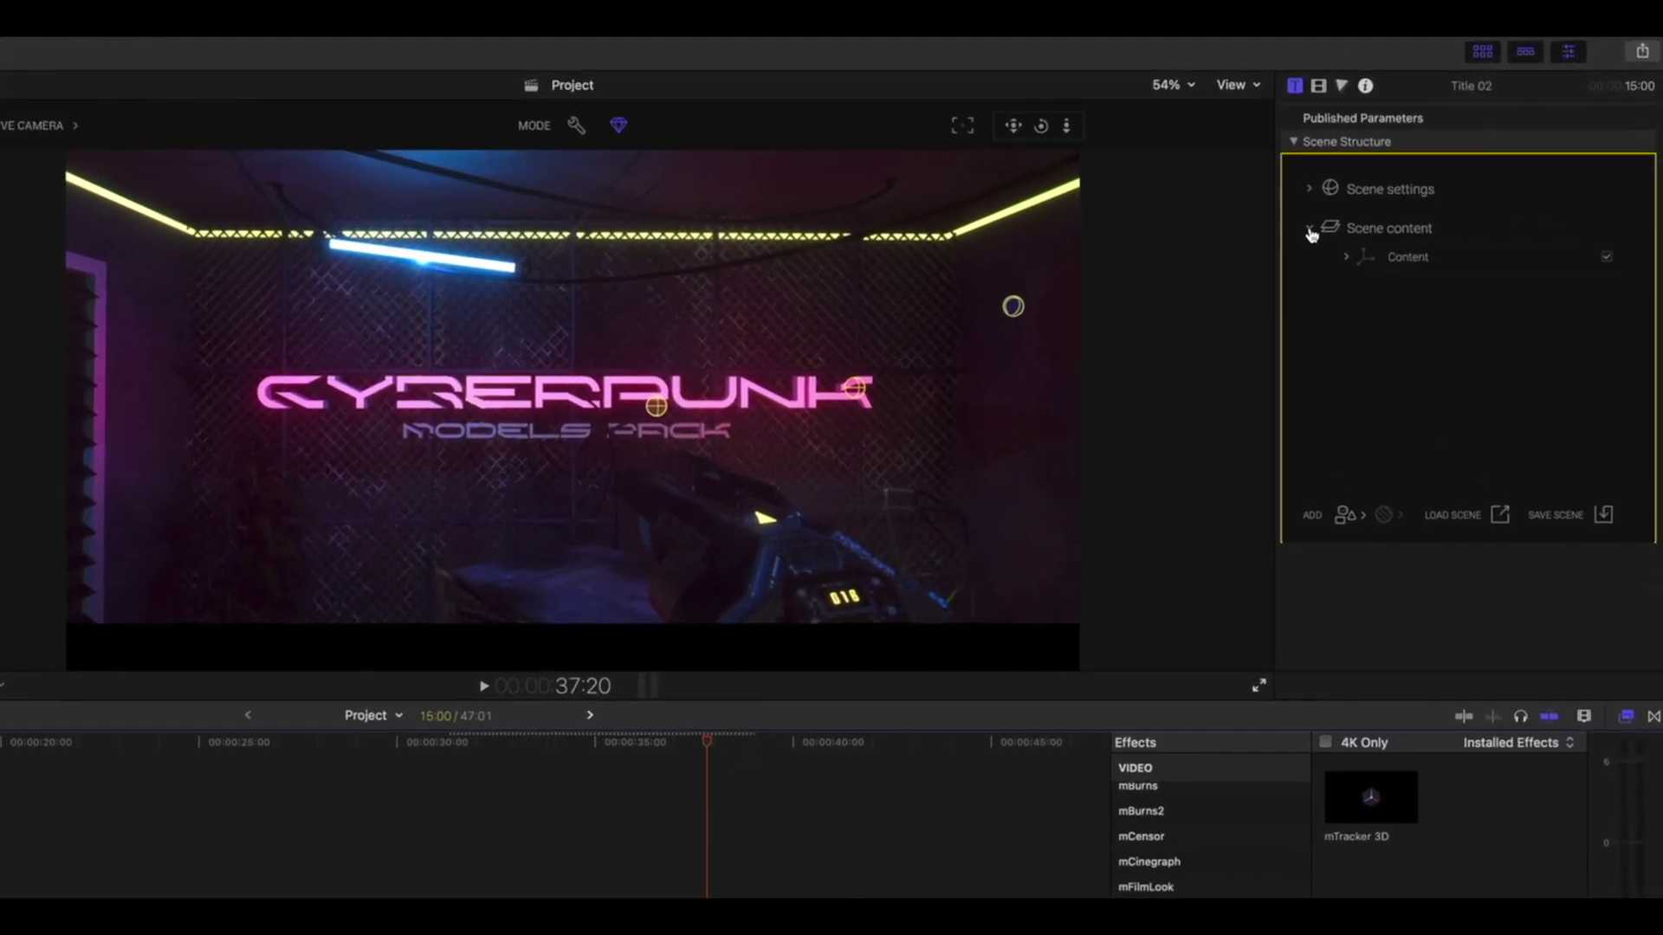
{"action": "left_click", "coordinate": [1346, 256]}
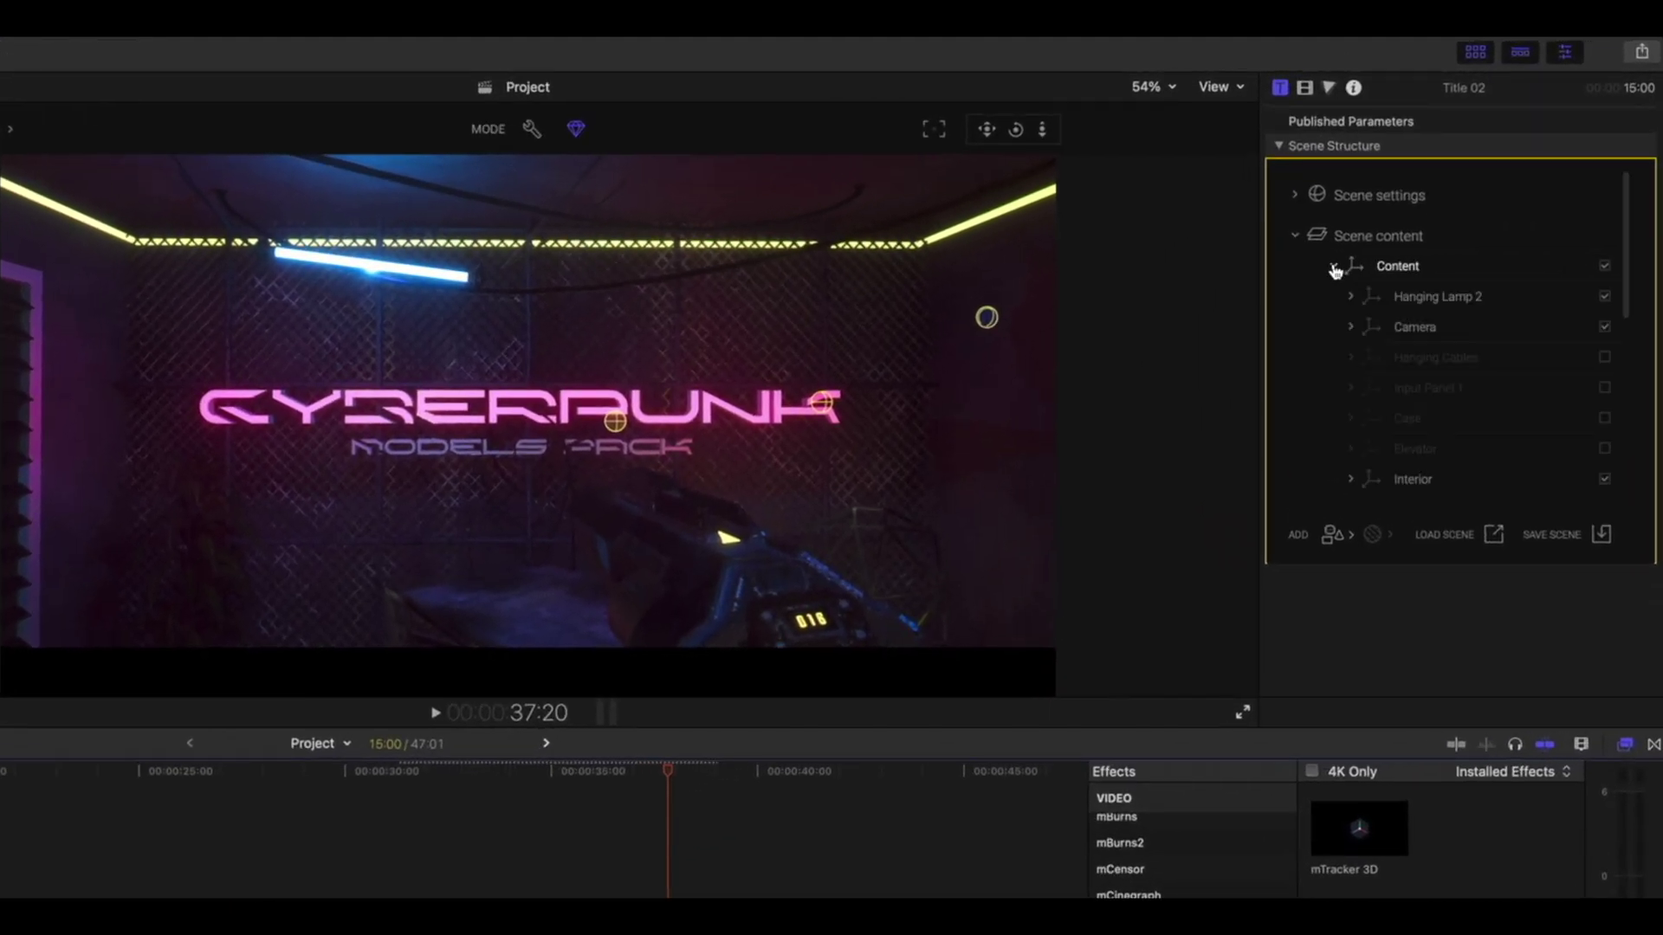
{"action": "scroll", "coordinate": [1414, 337], "scroll_direction": "down", "scroll_amount": 8}
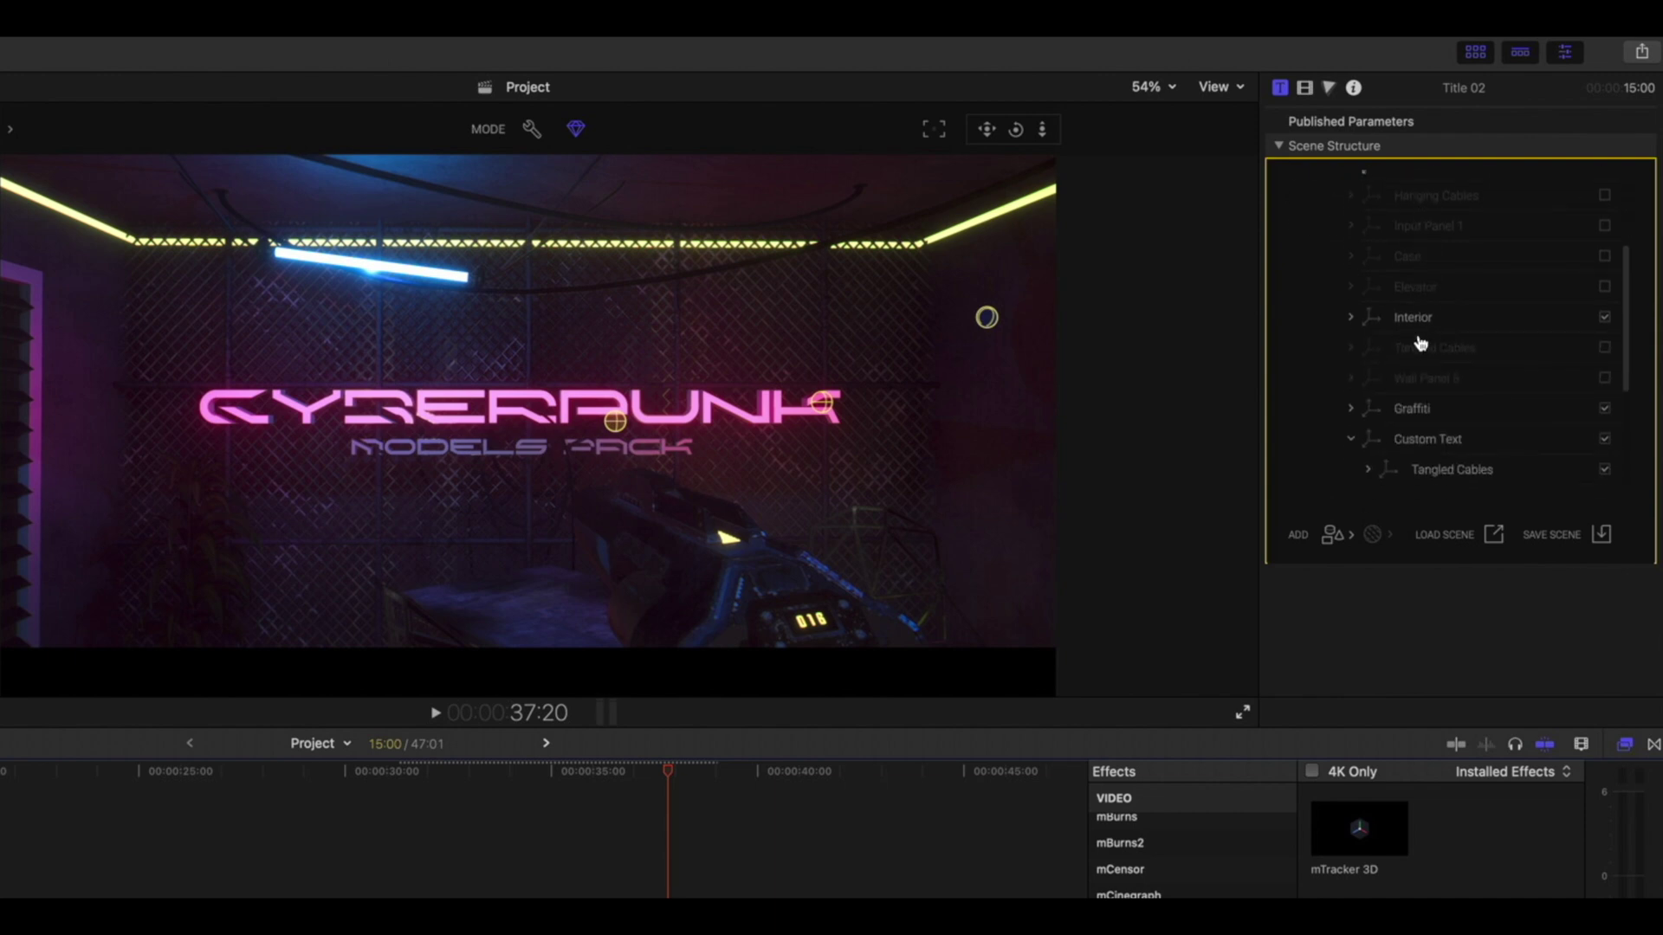
{"action": "scroll", "coordinate": [1417, 364], "scroll_direction": "down", "scroll_amount": 2}
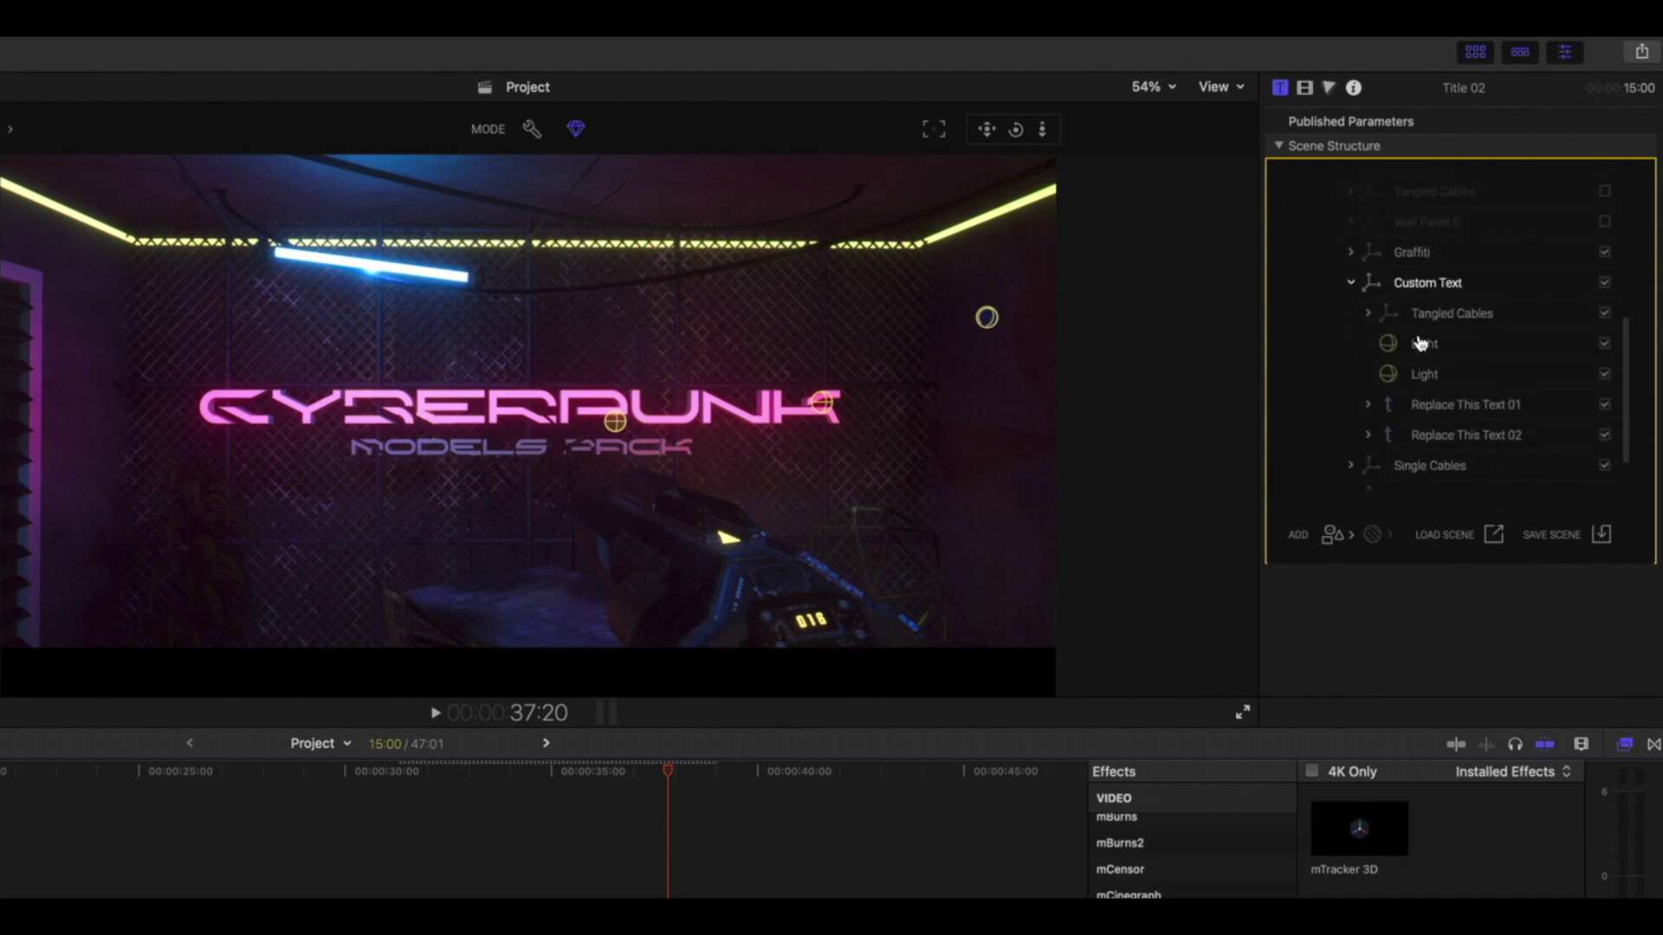
{"action": "left_click", "coordinate": [1430, 407]}
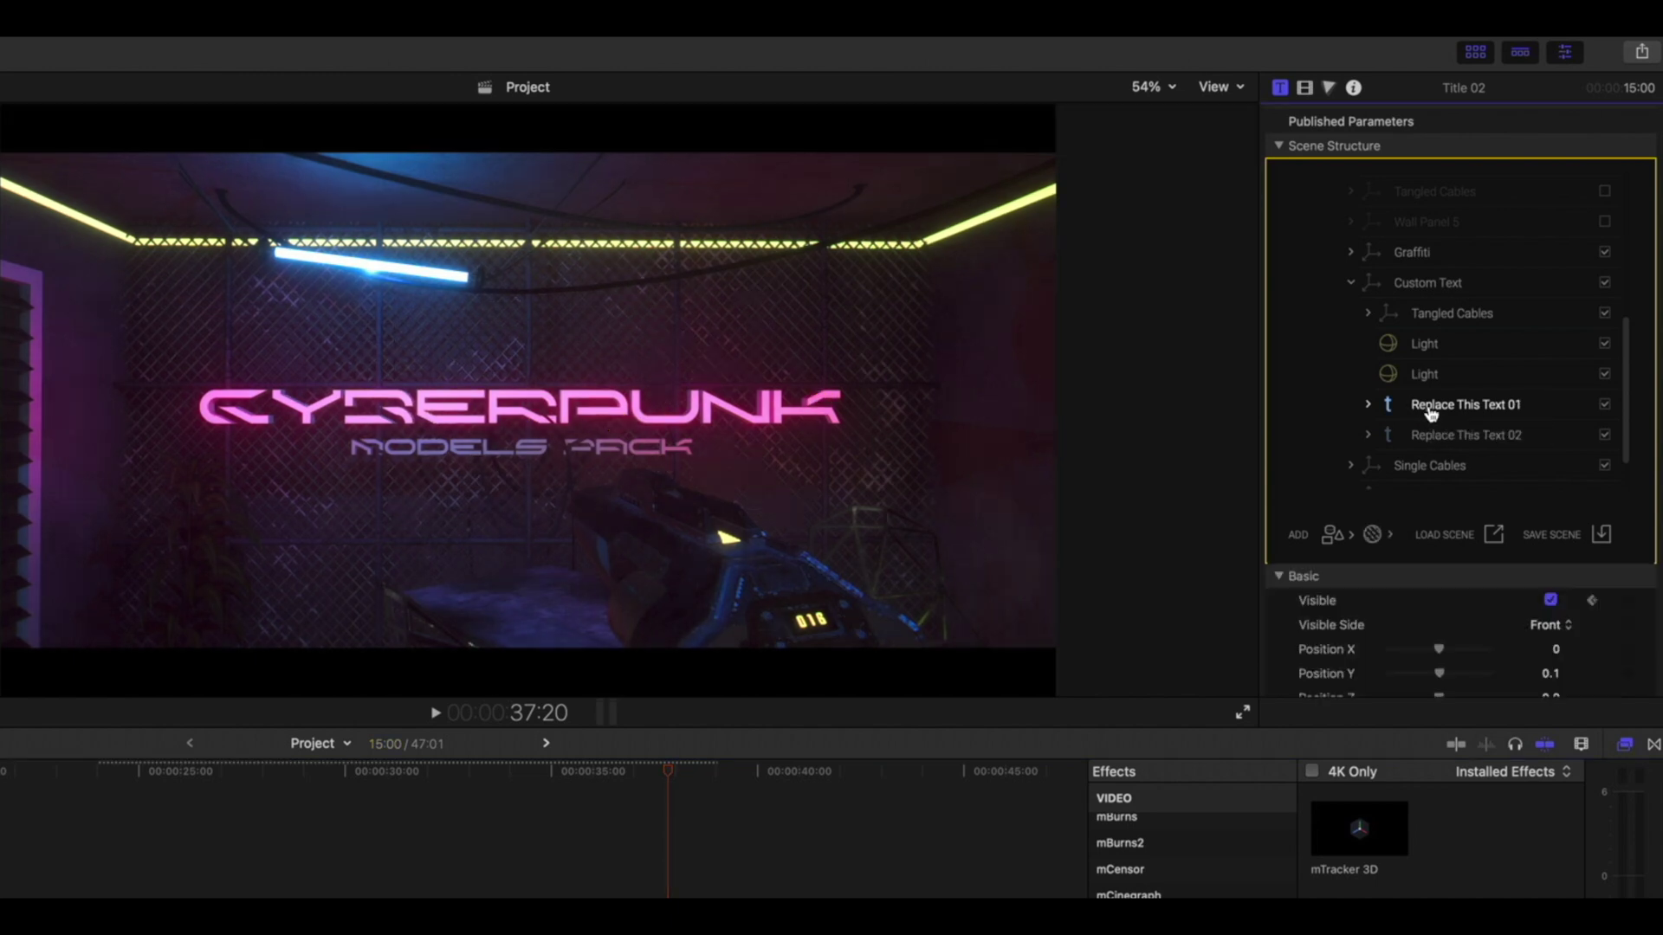
Step: Replace the Cyberpunk headline text with the presenter's first name followed by "Is Awesome" and reduce its scale to fit the frame
{"action": "scroll", "coordinate": [1307, 603], "scroll_direction": "down", "scroll_amount": 10}
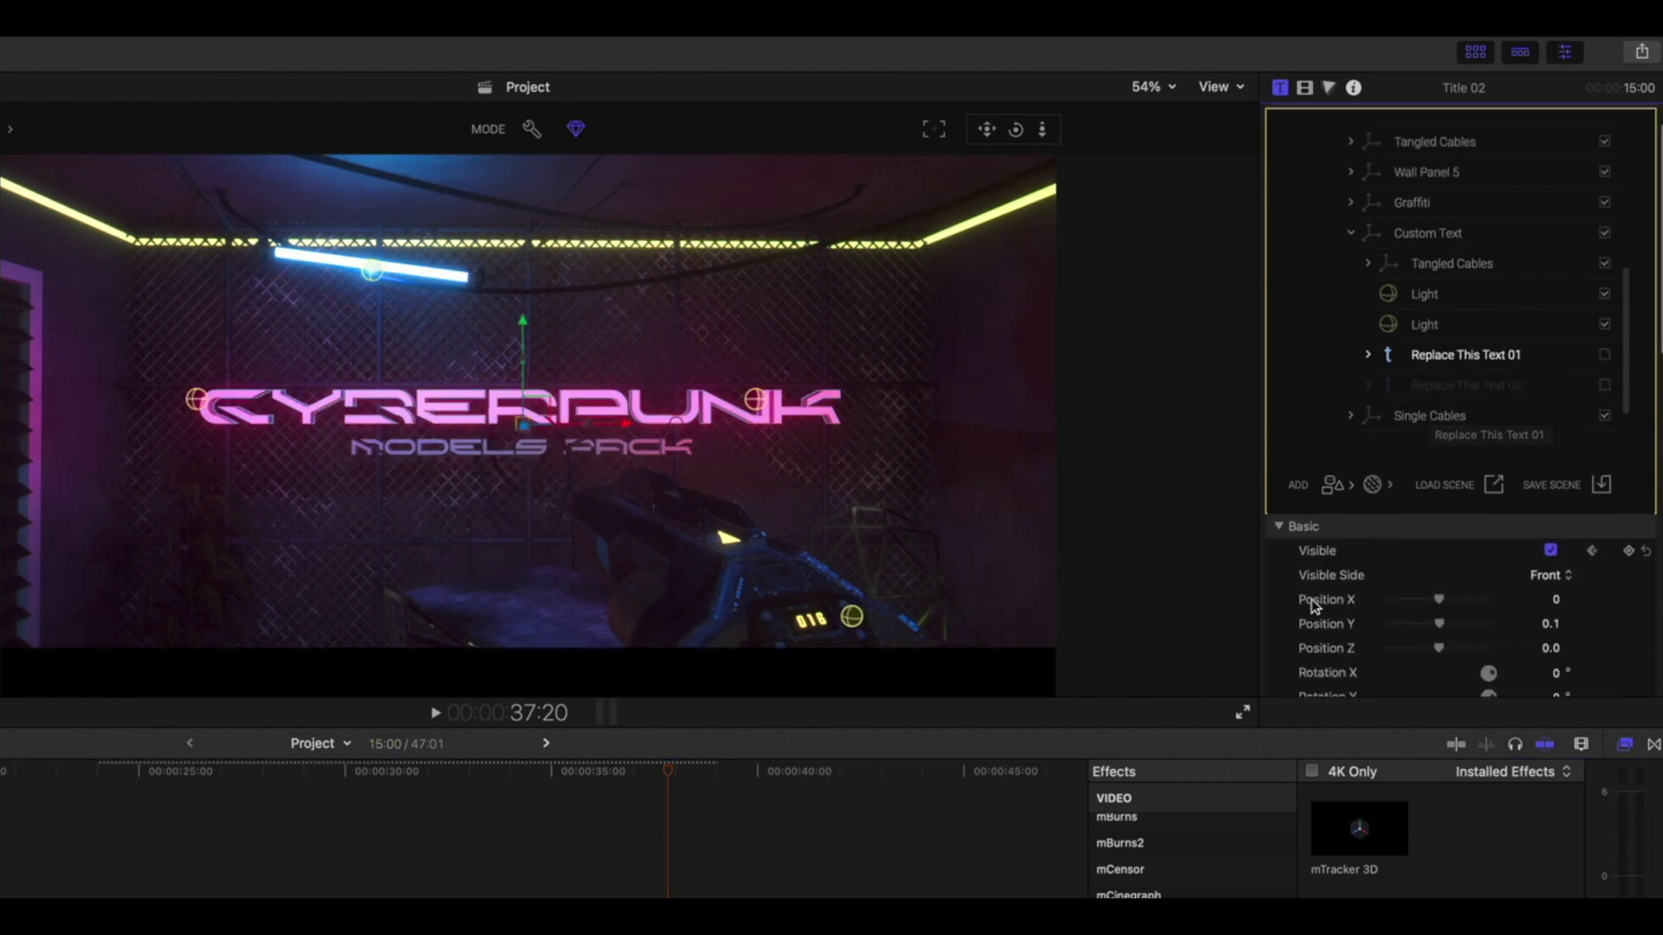
{"action": "scroll", "coordinate": [1312, 604], "scroll_direction": "down", "scroll_amount": 1}
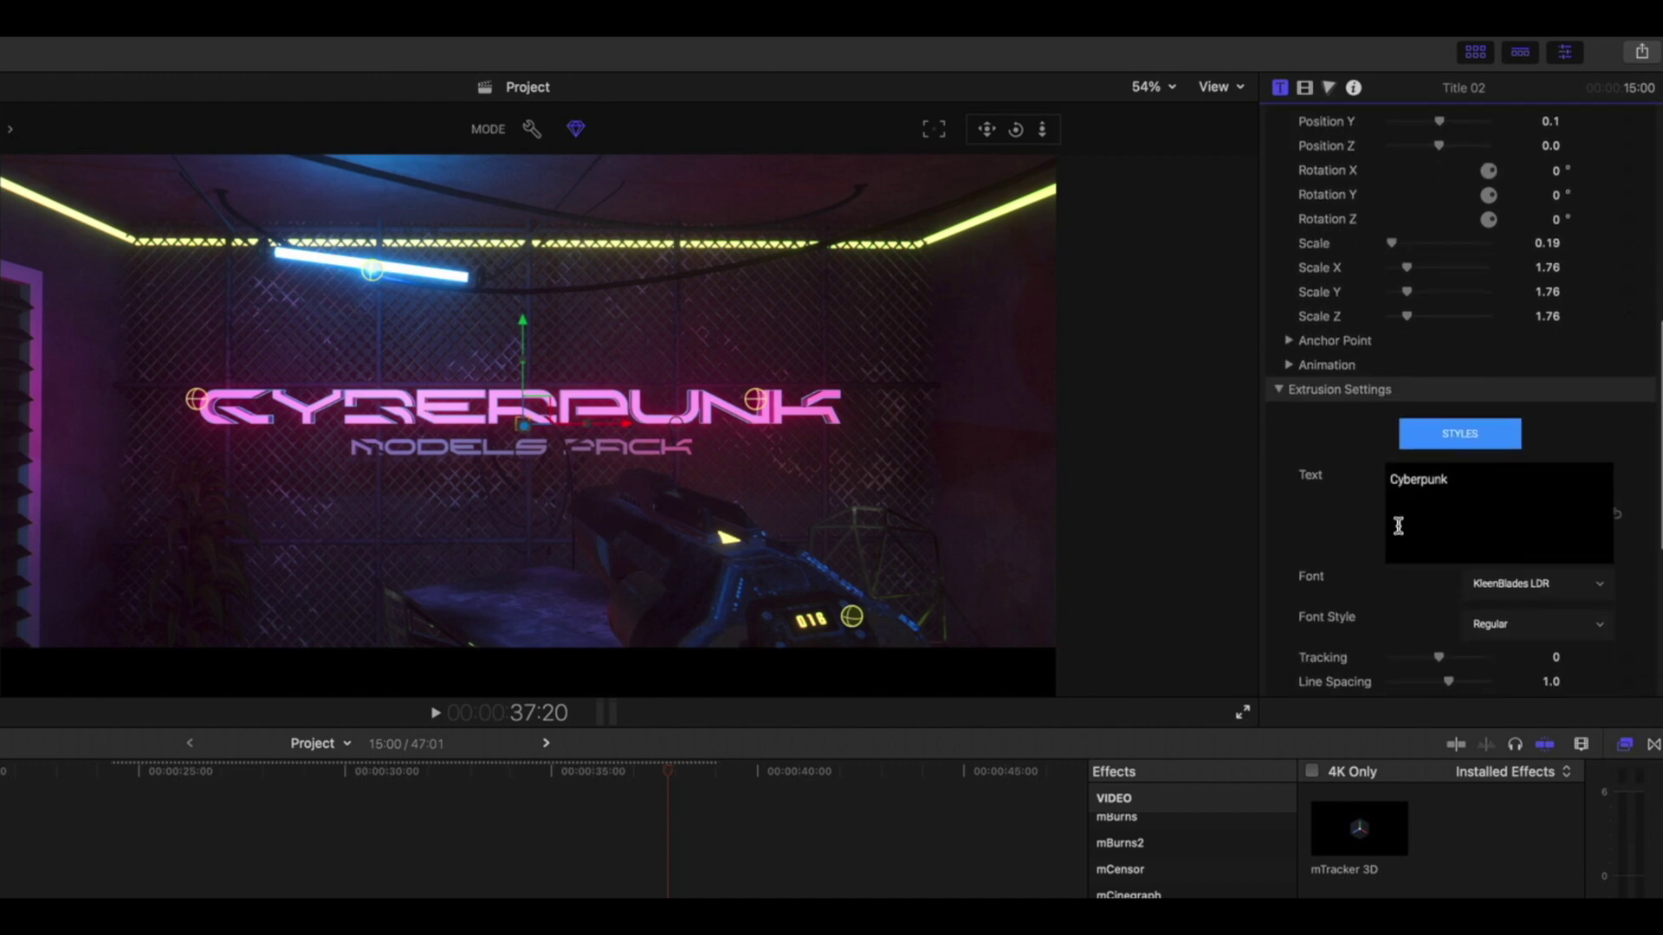
{"action": "left_click_drag", "start_coordinate": [1457, 482], "coordinate": [1341, 485]}
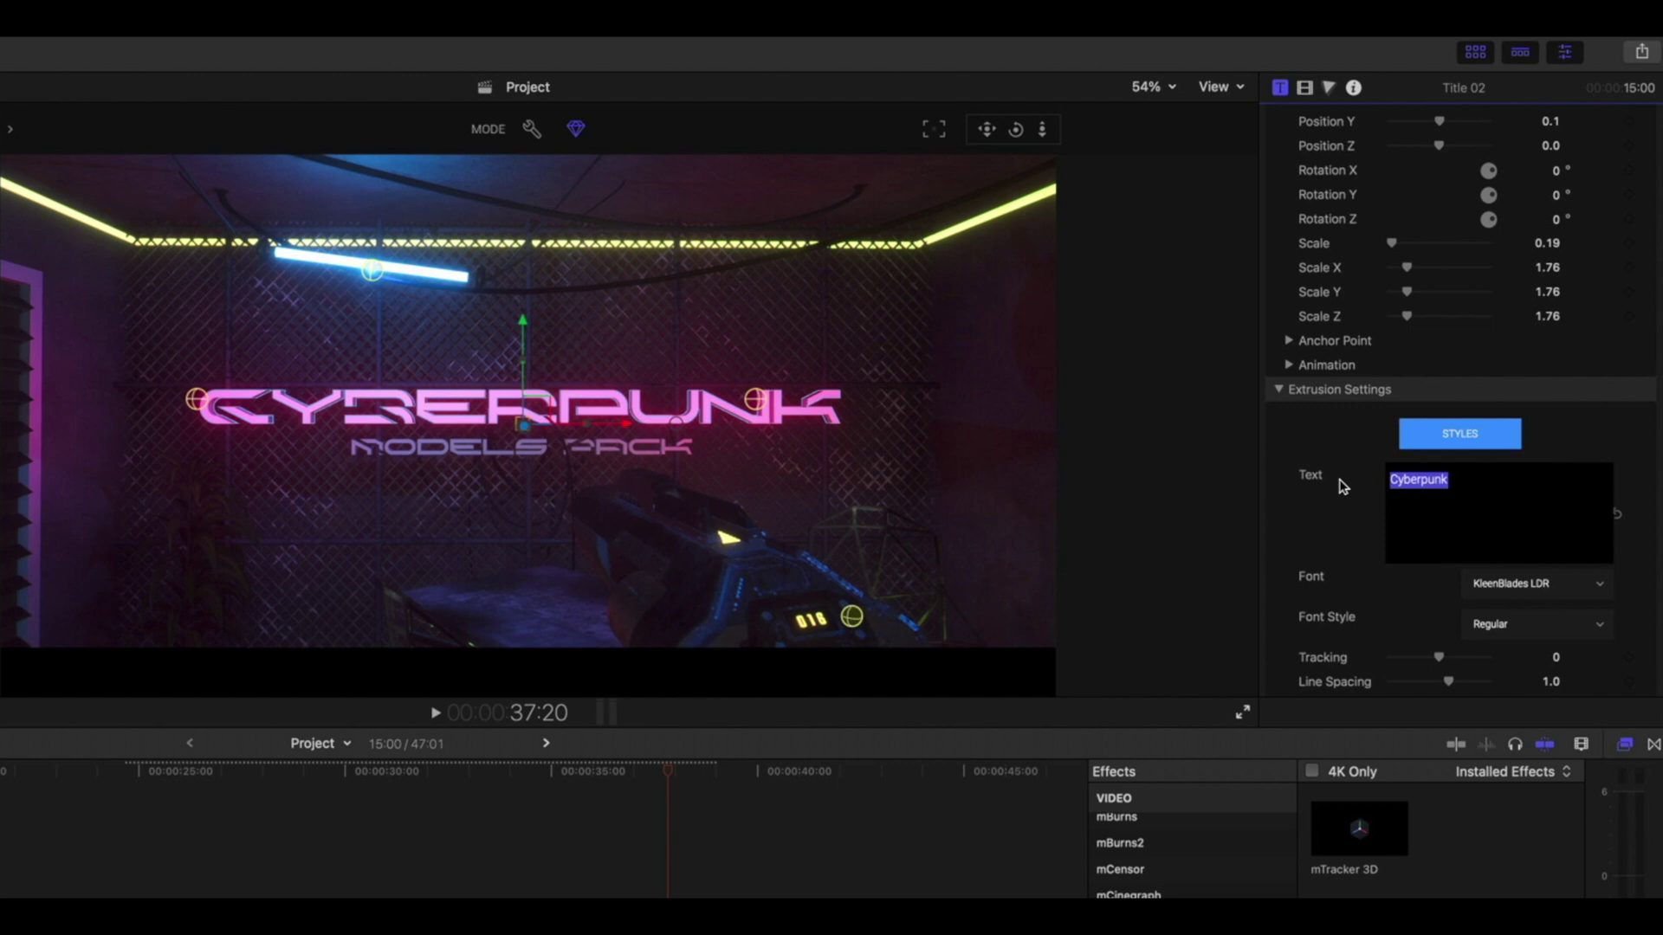
{"action": "type", "text": "George Is Awesome"}
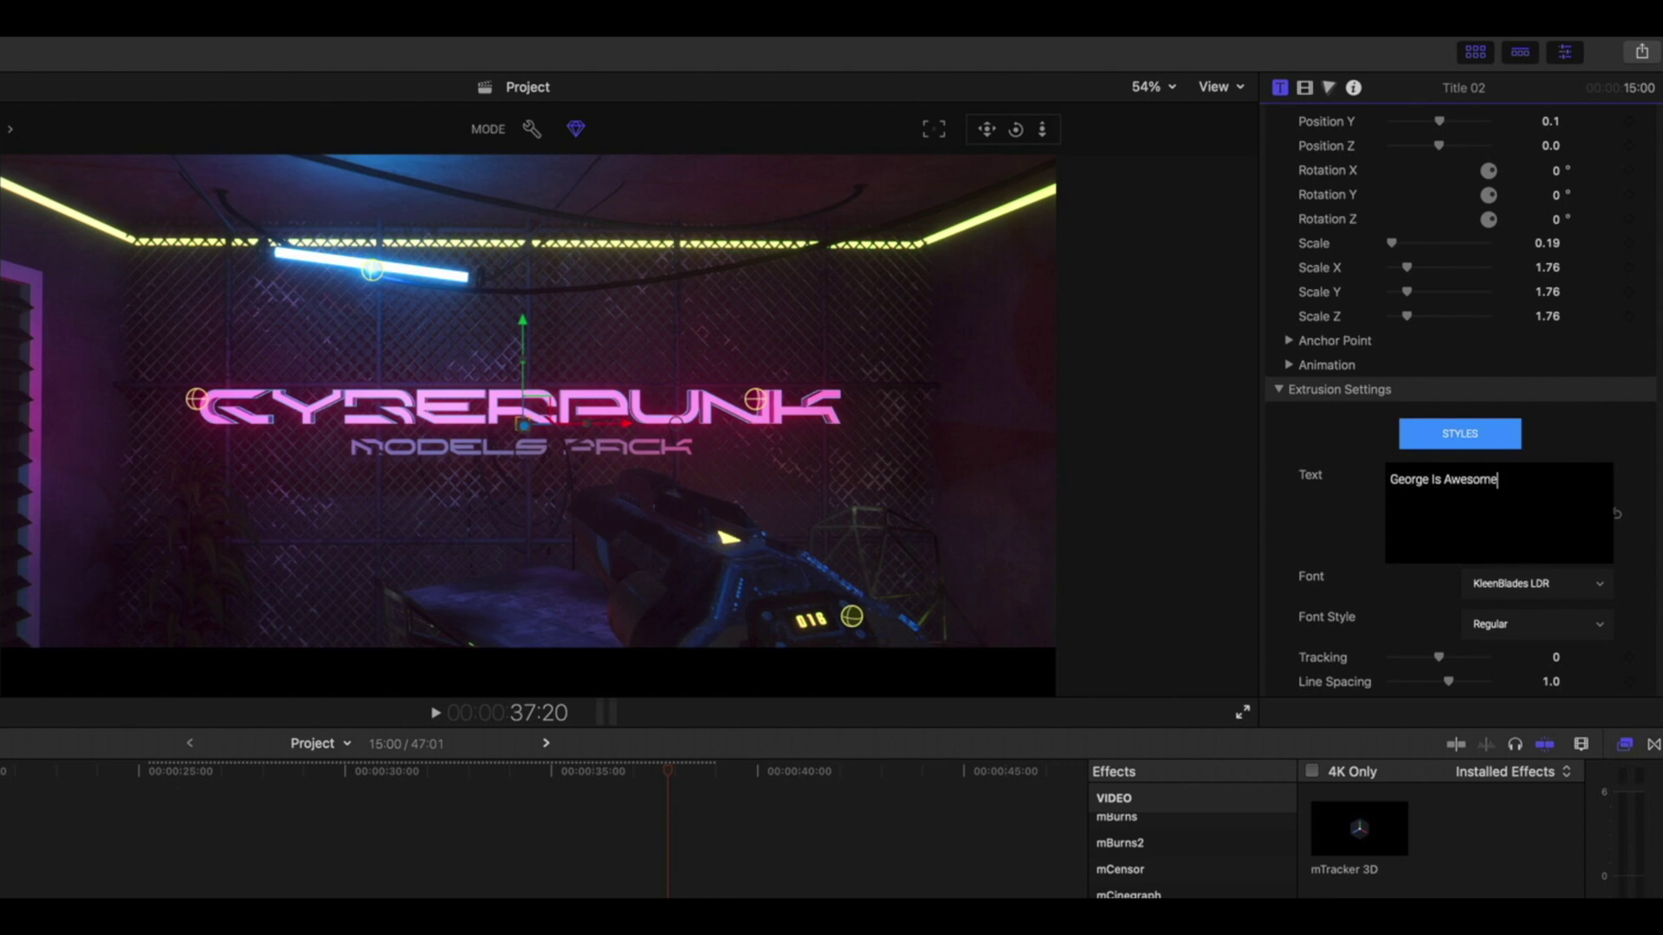
{"action": "left_click", "coordinate": [1325, 519]}
{"action": "scroll", "coordinate": [1329, 537], "scroll_direction": "up", "scroll_amount": 3}
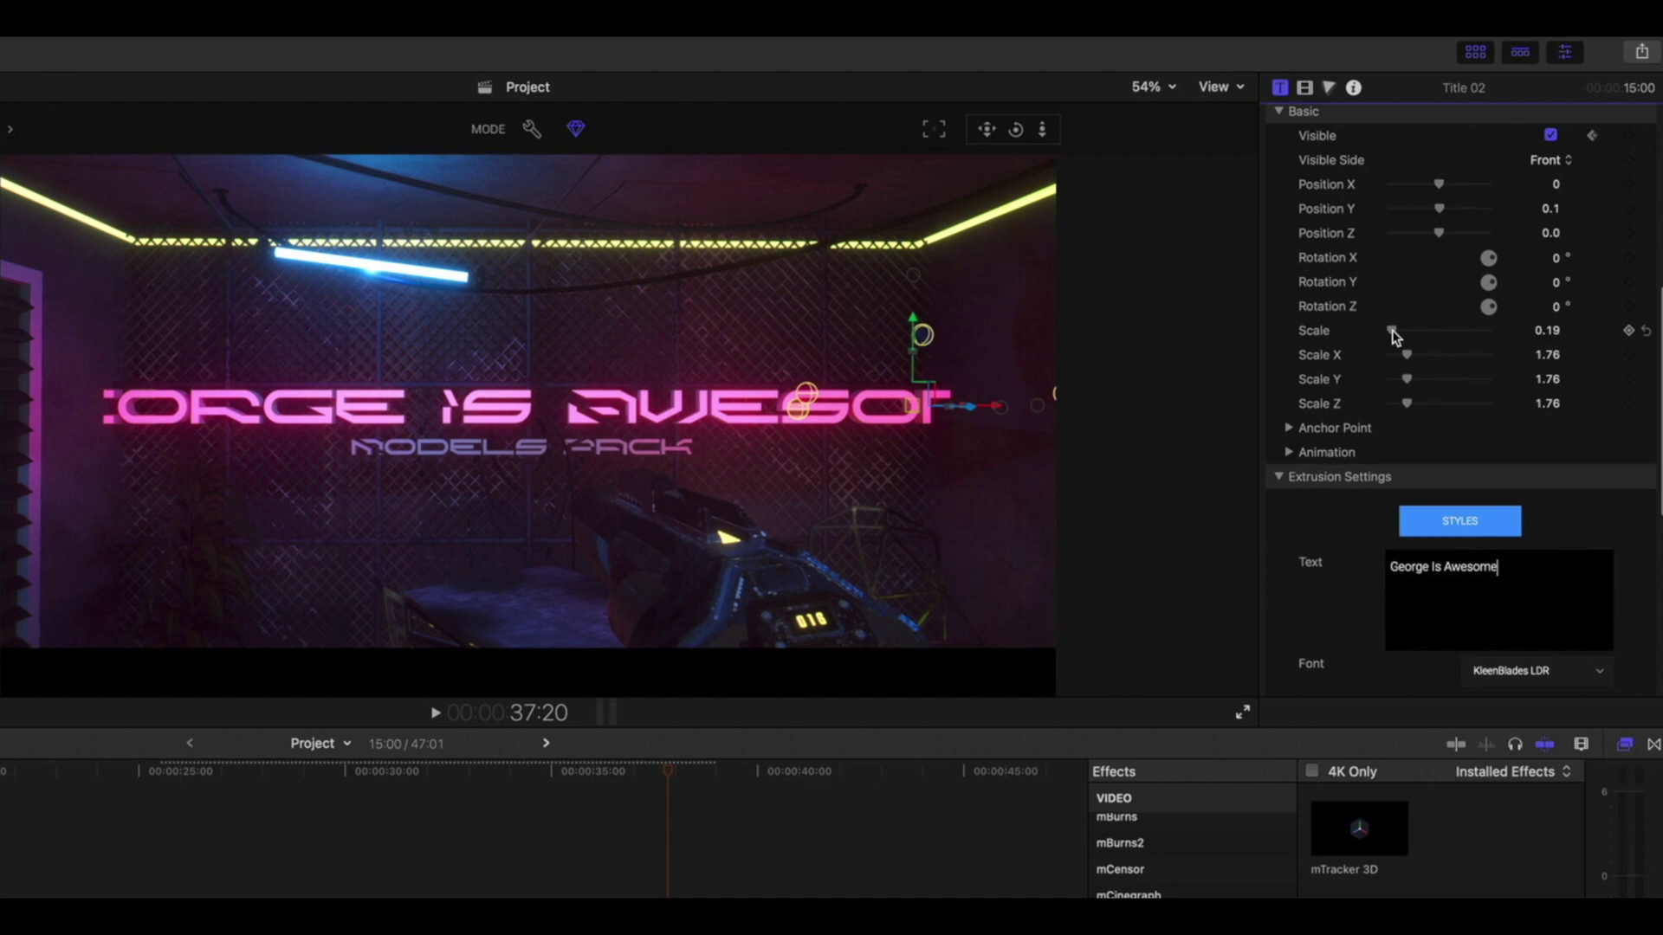
{"action": "scroll", "coordinate": [1368, 343], "scroll_direction": "up", "scroll_amount": 5}
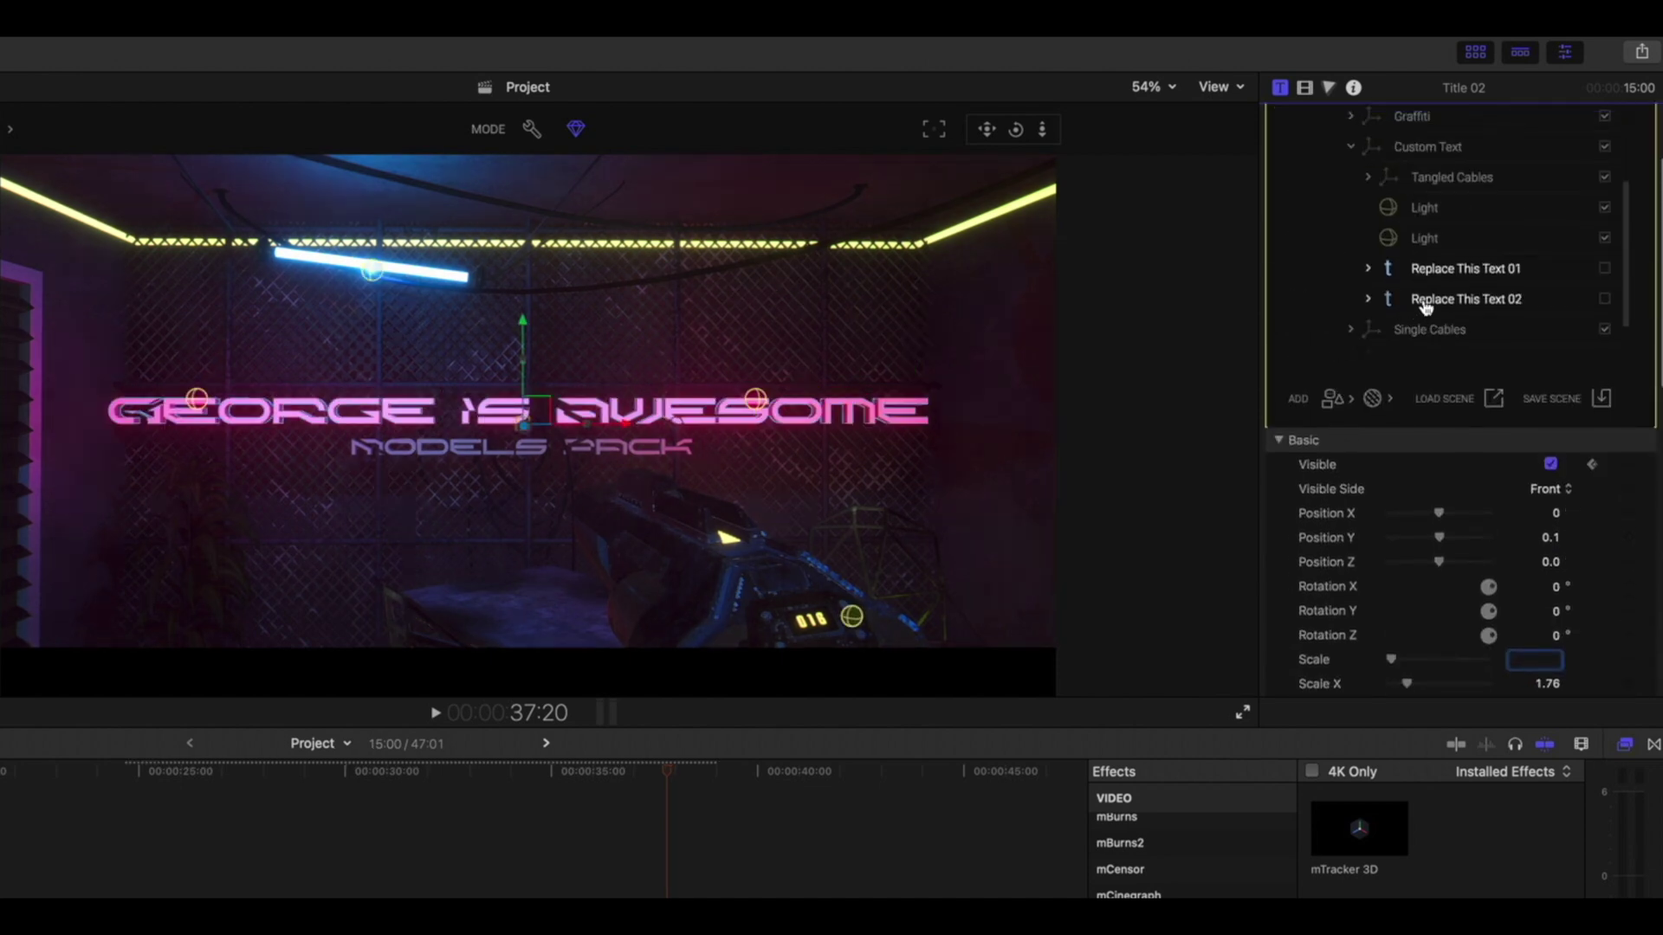
Step: Select Replace This Text 02 and replace its text content
{"action": "left_click", "coordinate": [1424, 300]}
{"action": "scroll", "coordinate": [1348, 499], "scroll_direction": "down", "scroll_amount": 5}
{"action": "scroll", "coordinate": [1348, 499], "scroll_direction": "down", "scroll_amount": 3}
{"action": "key", "text": "super+a"}
{"action": "type", "text": "a"}
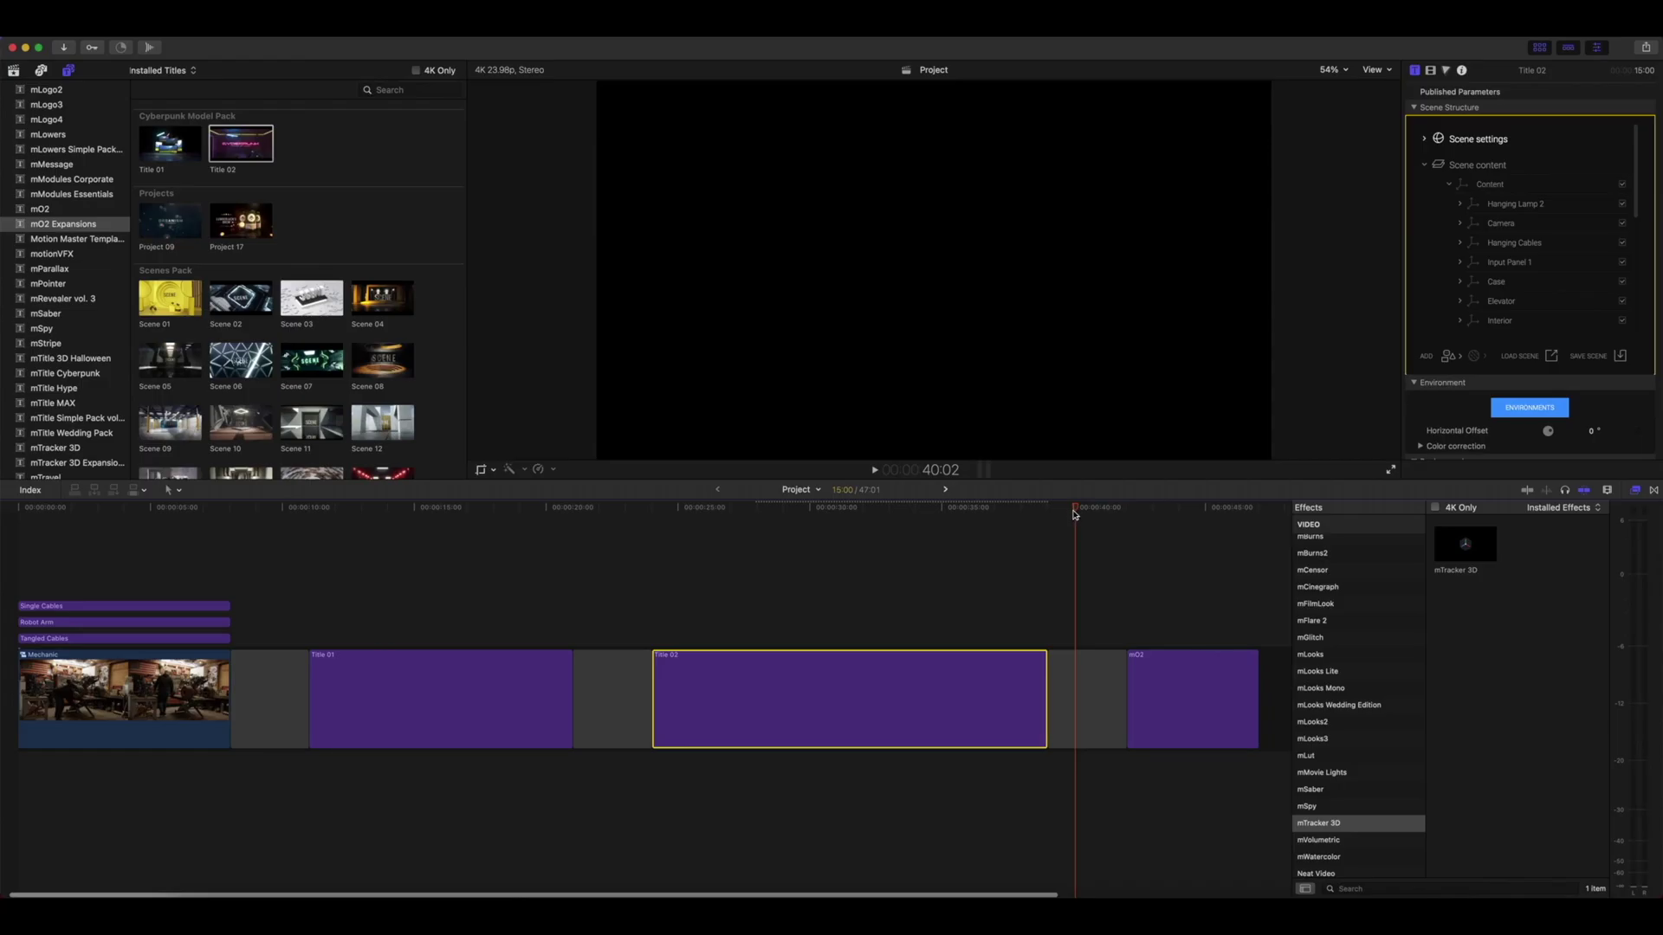
Step: Select the mO2 clip in the timeline and look through the Cyberpunk models that can be added to its scene
{"action": "left_click", "coordinate": [1152, 668]}
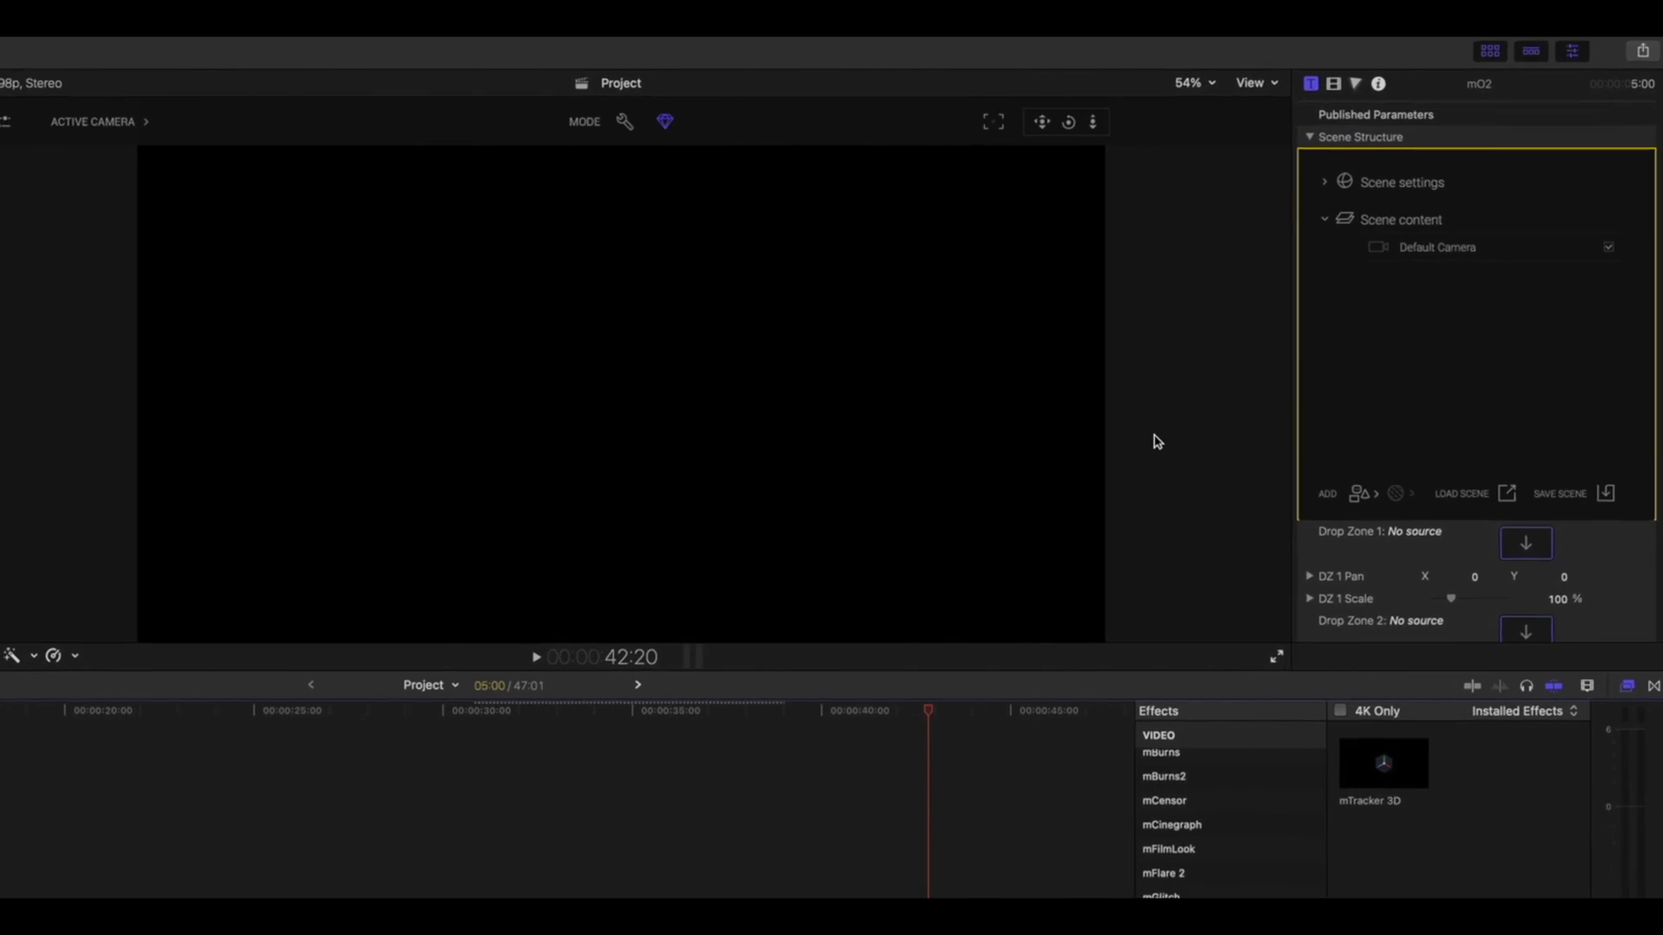
{"action": "left_click", "coordinate": [1358, 492]}
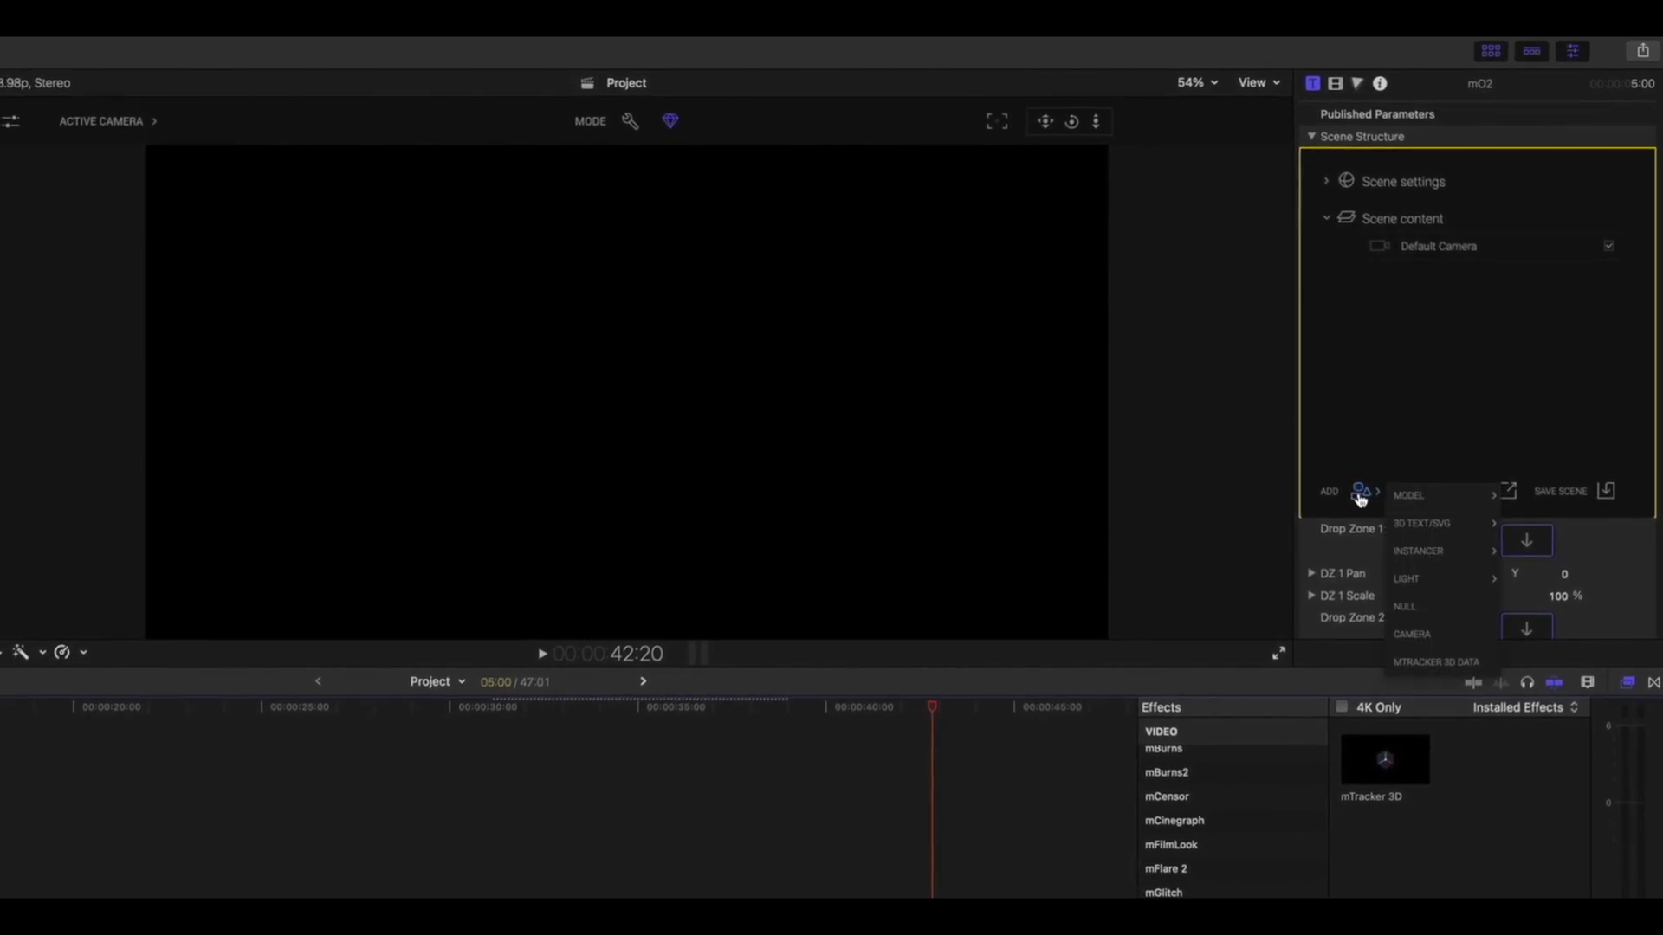
{"action": "mouse_move", "coordinate": [1446, 501]}
{"action": "mouse_move", "coordinate": [1545, 632]}
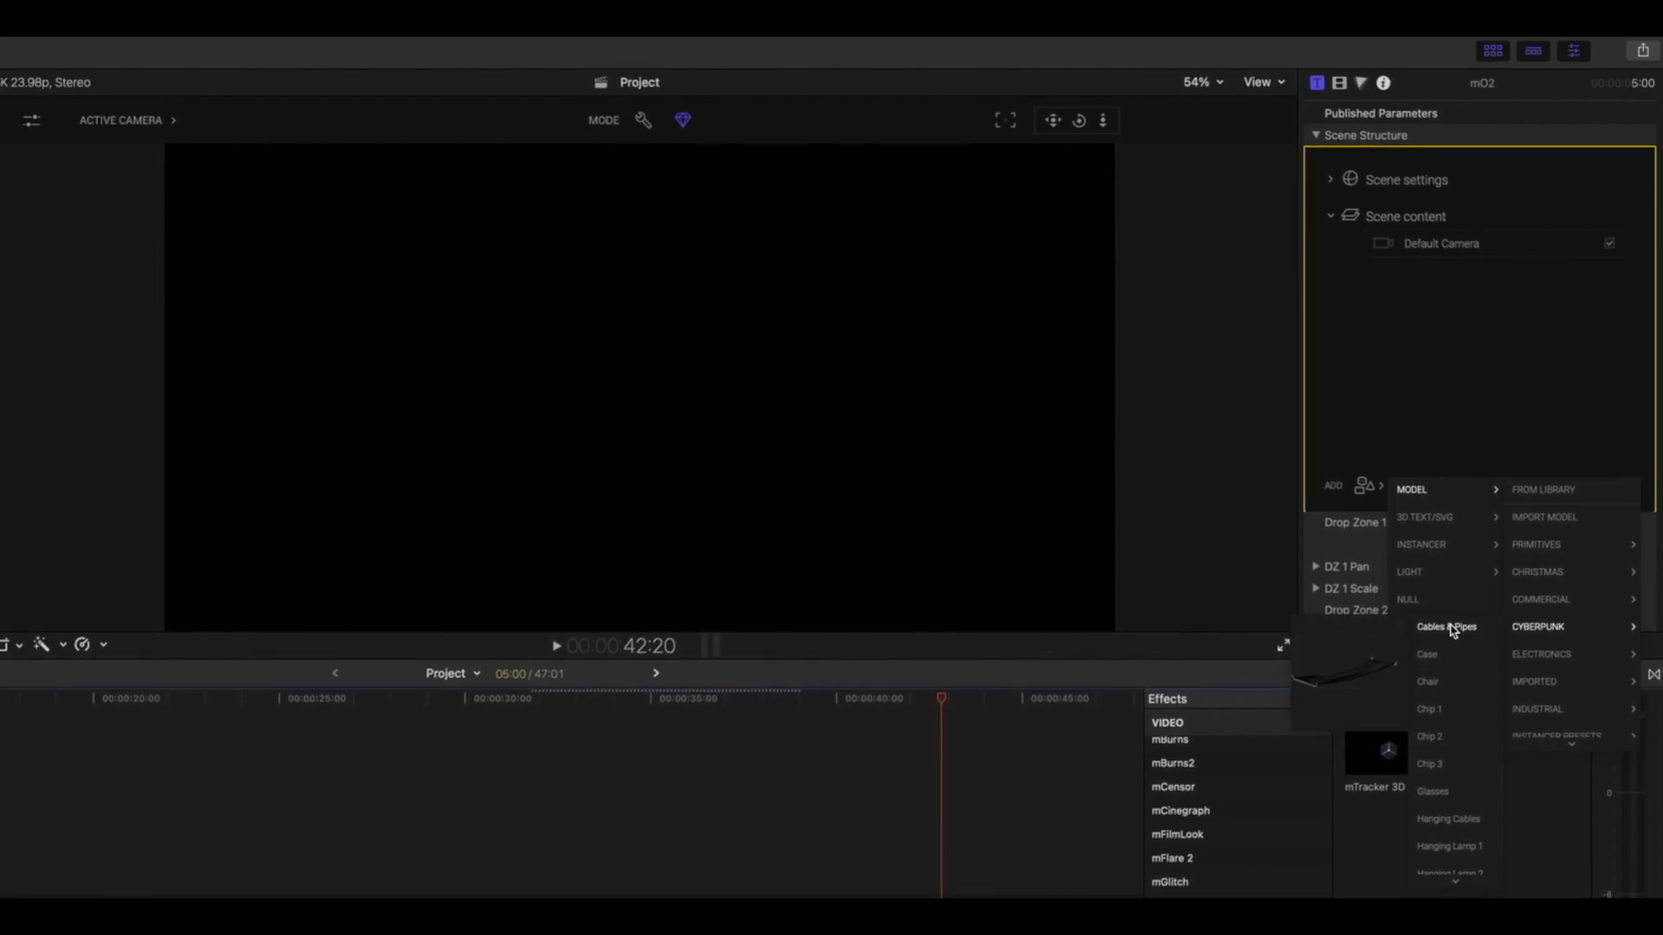
{"action": "mouse_move", "coordinate": [1441, 672]}
{"action": "mouse_move", "coordinate": [1455, 878]}
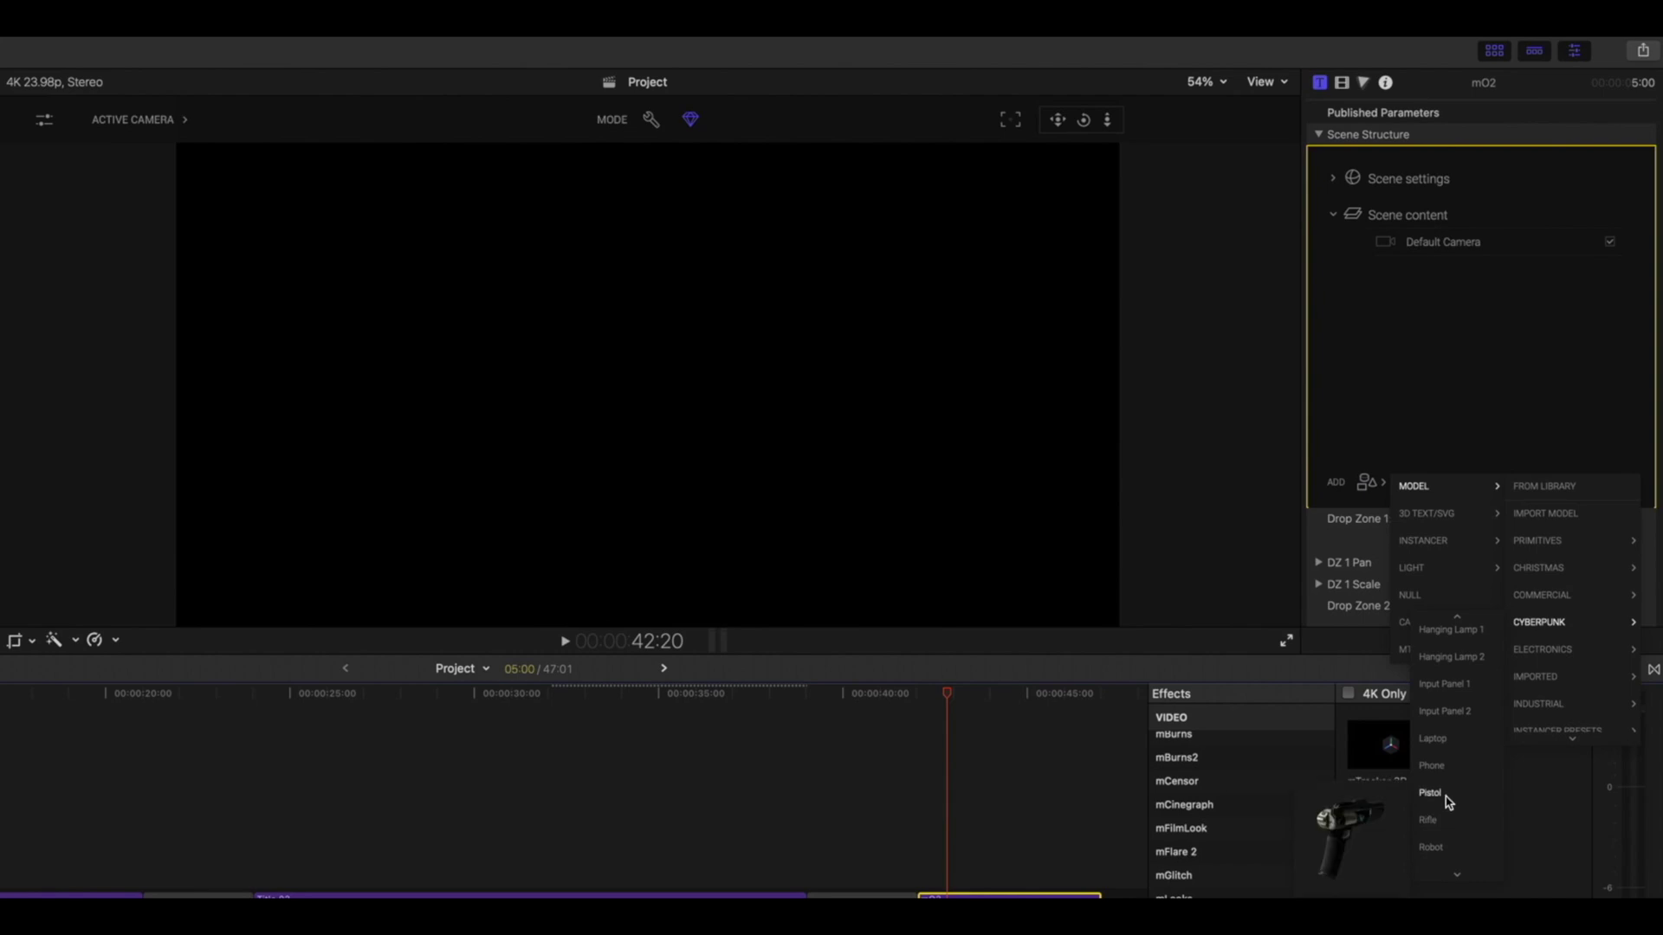
{"action": "mouse_move", "coordinate": [1455, 682]}
{"action": "mouse_move", "coordinate": [1455, 623]}
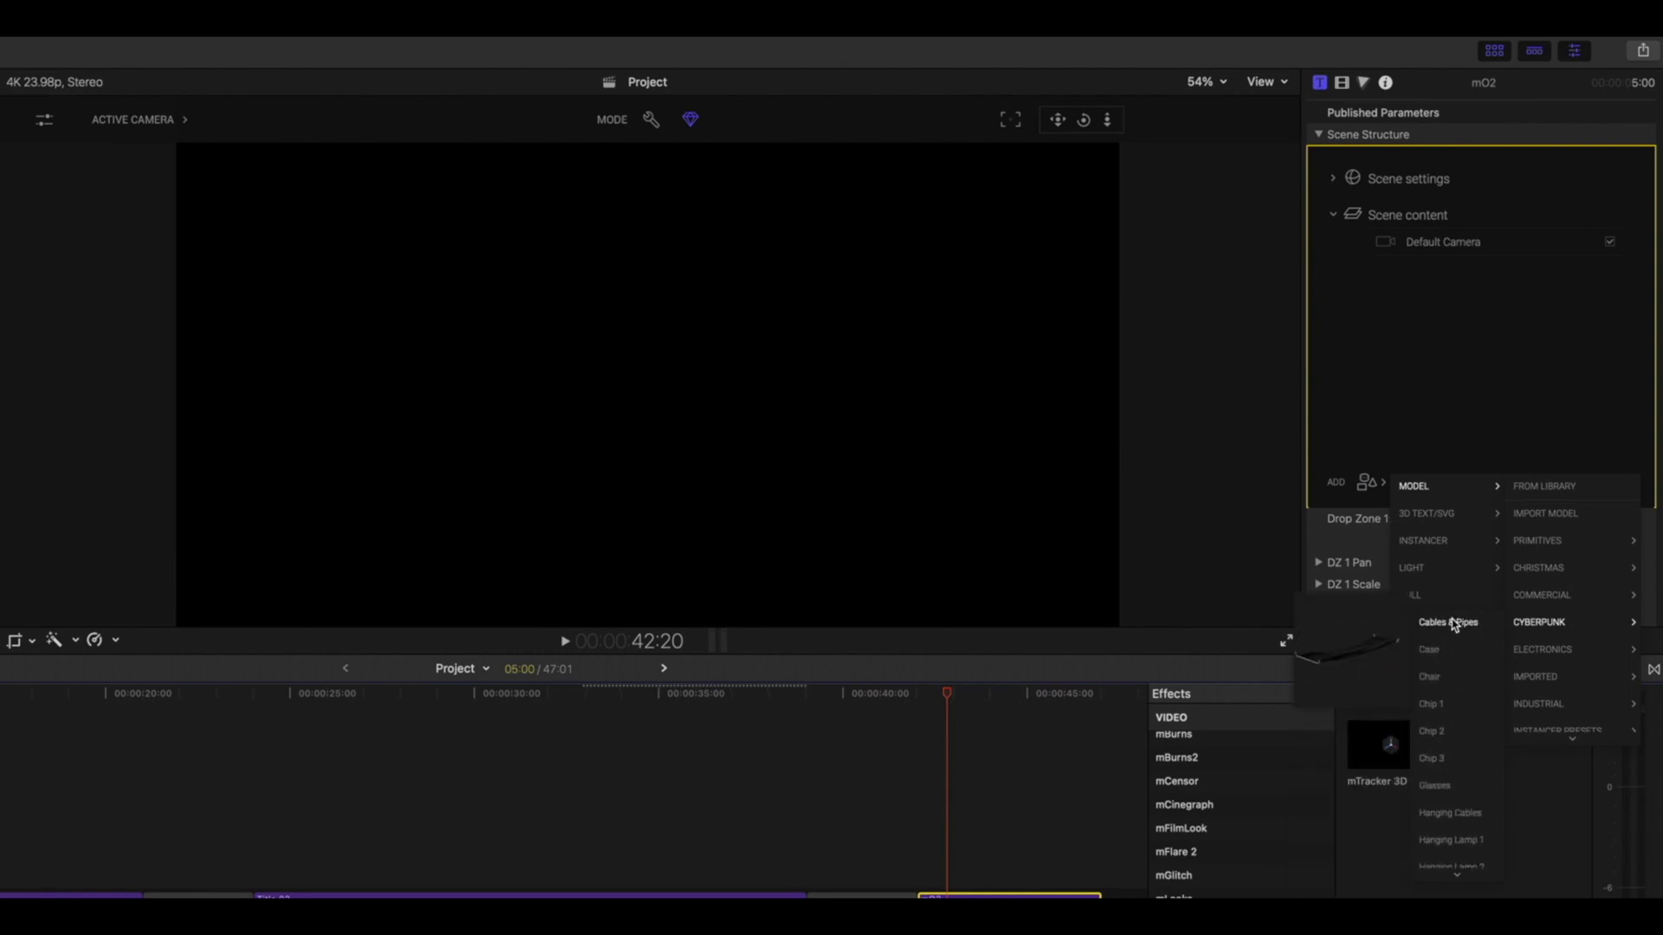
{"action": "mouse_move", "coordinate": [1446, 652]}
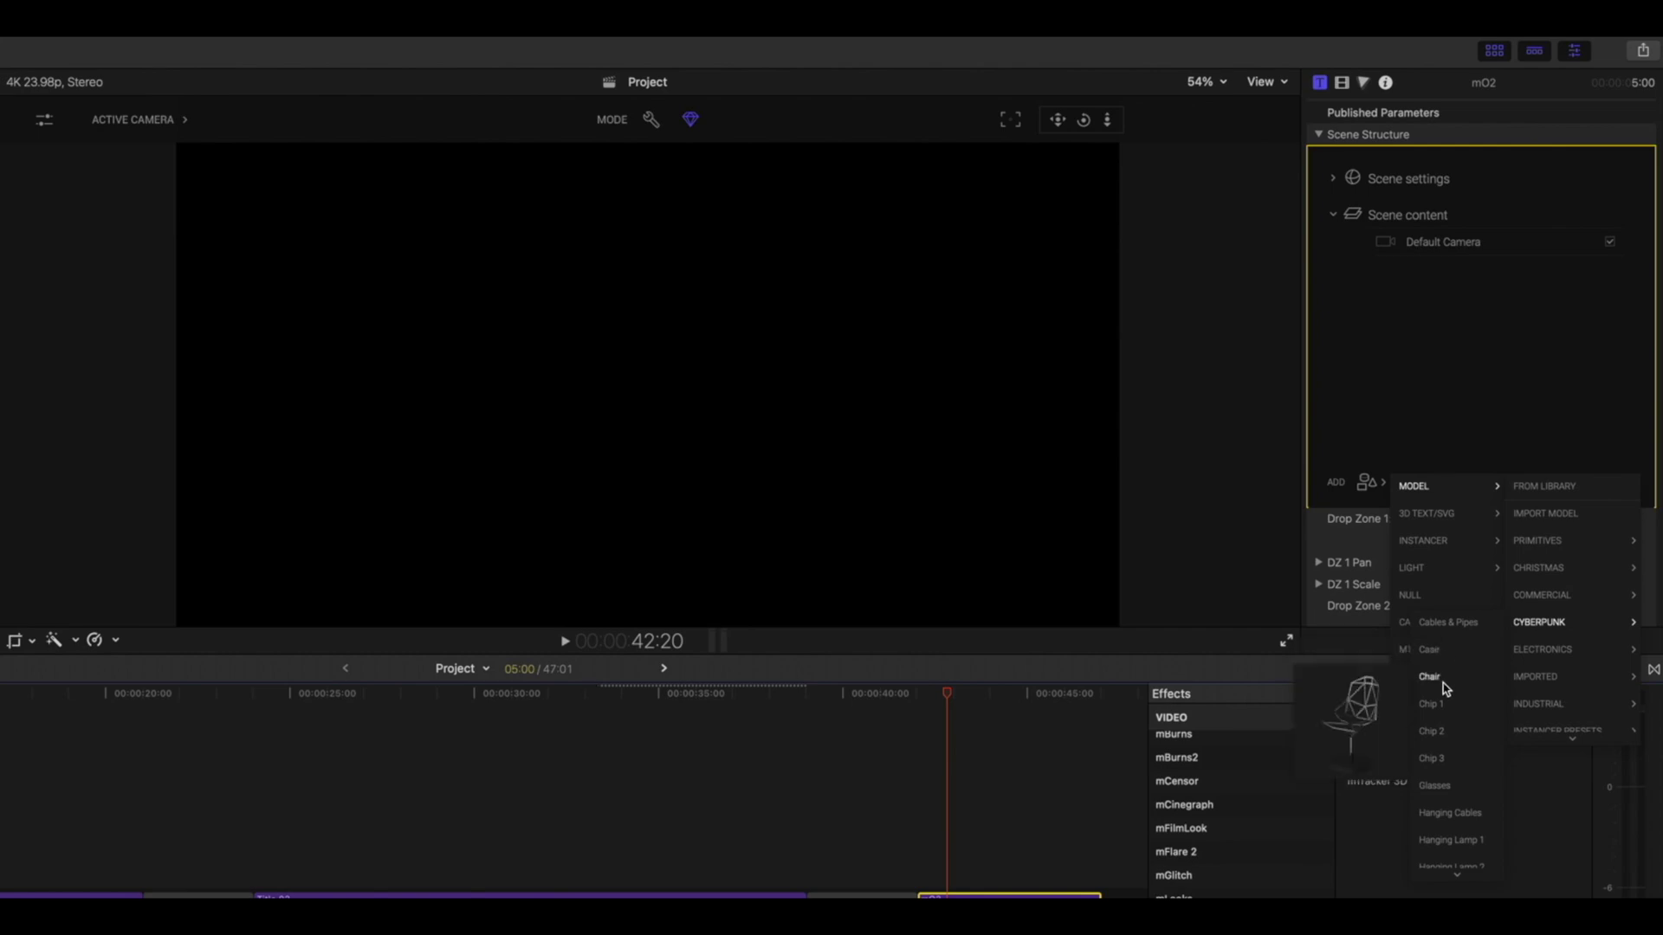
{"action": "mouse_move", "coordinate": [1447, 716]}
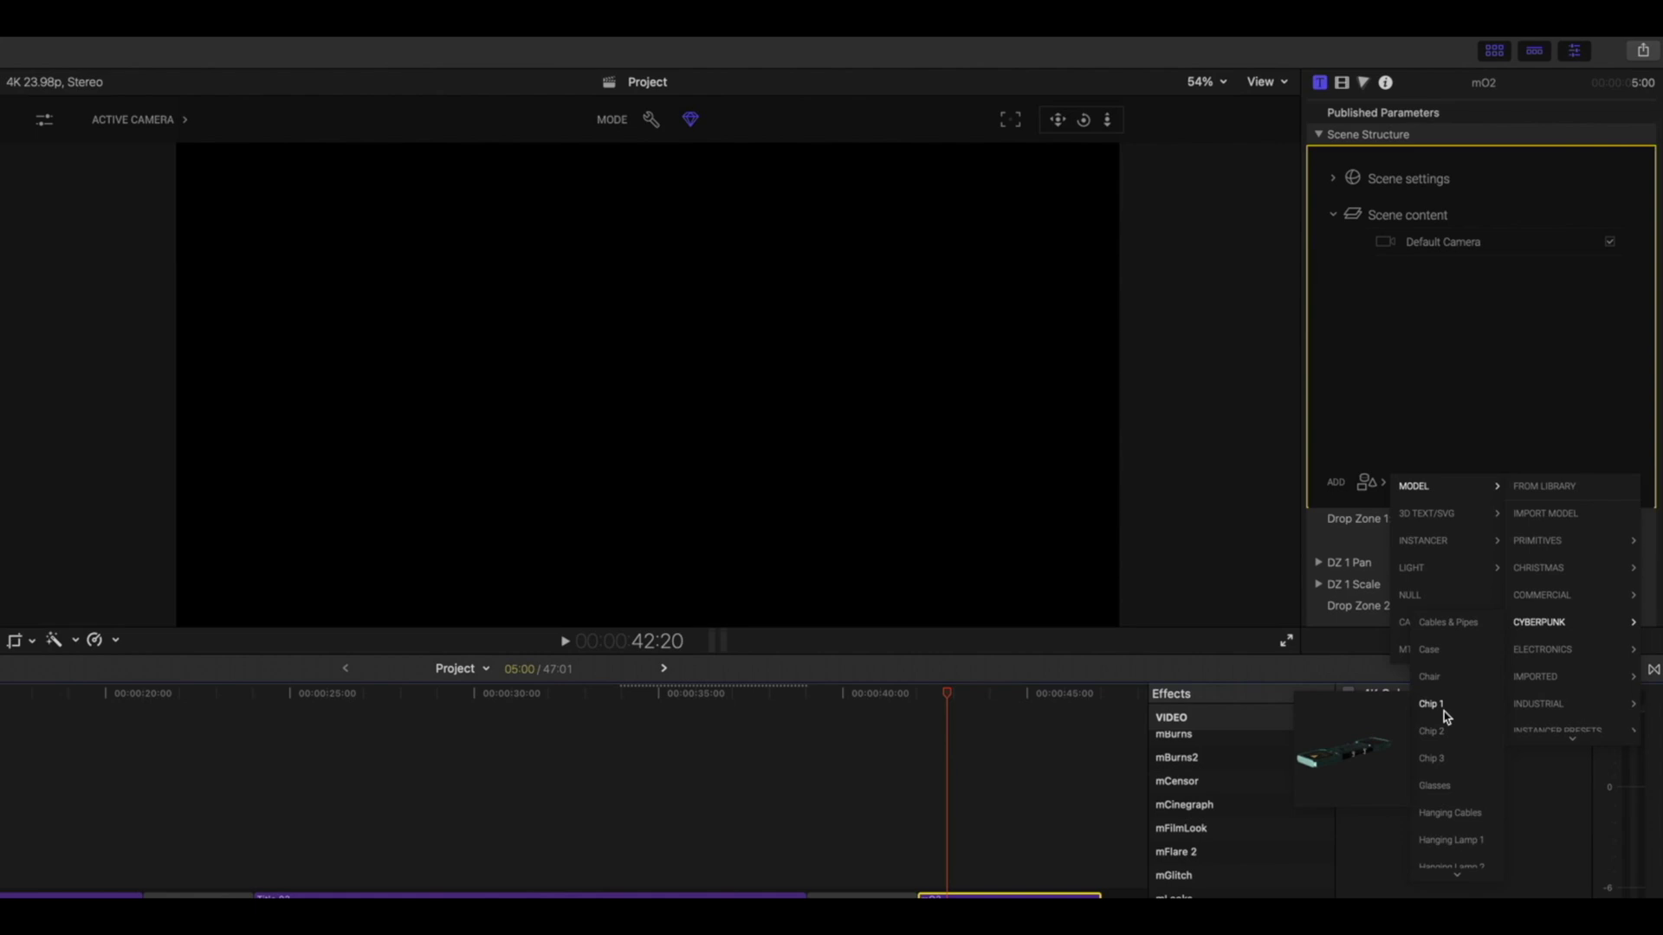
{"action": "mouse_move", "coordinate": [1445, 765]}
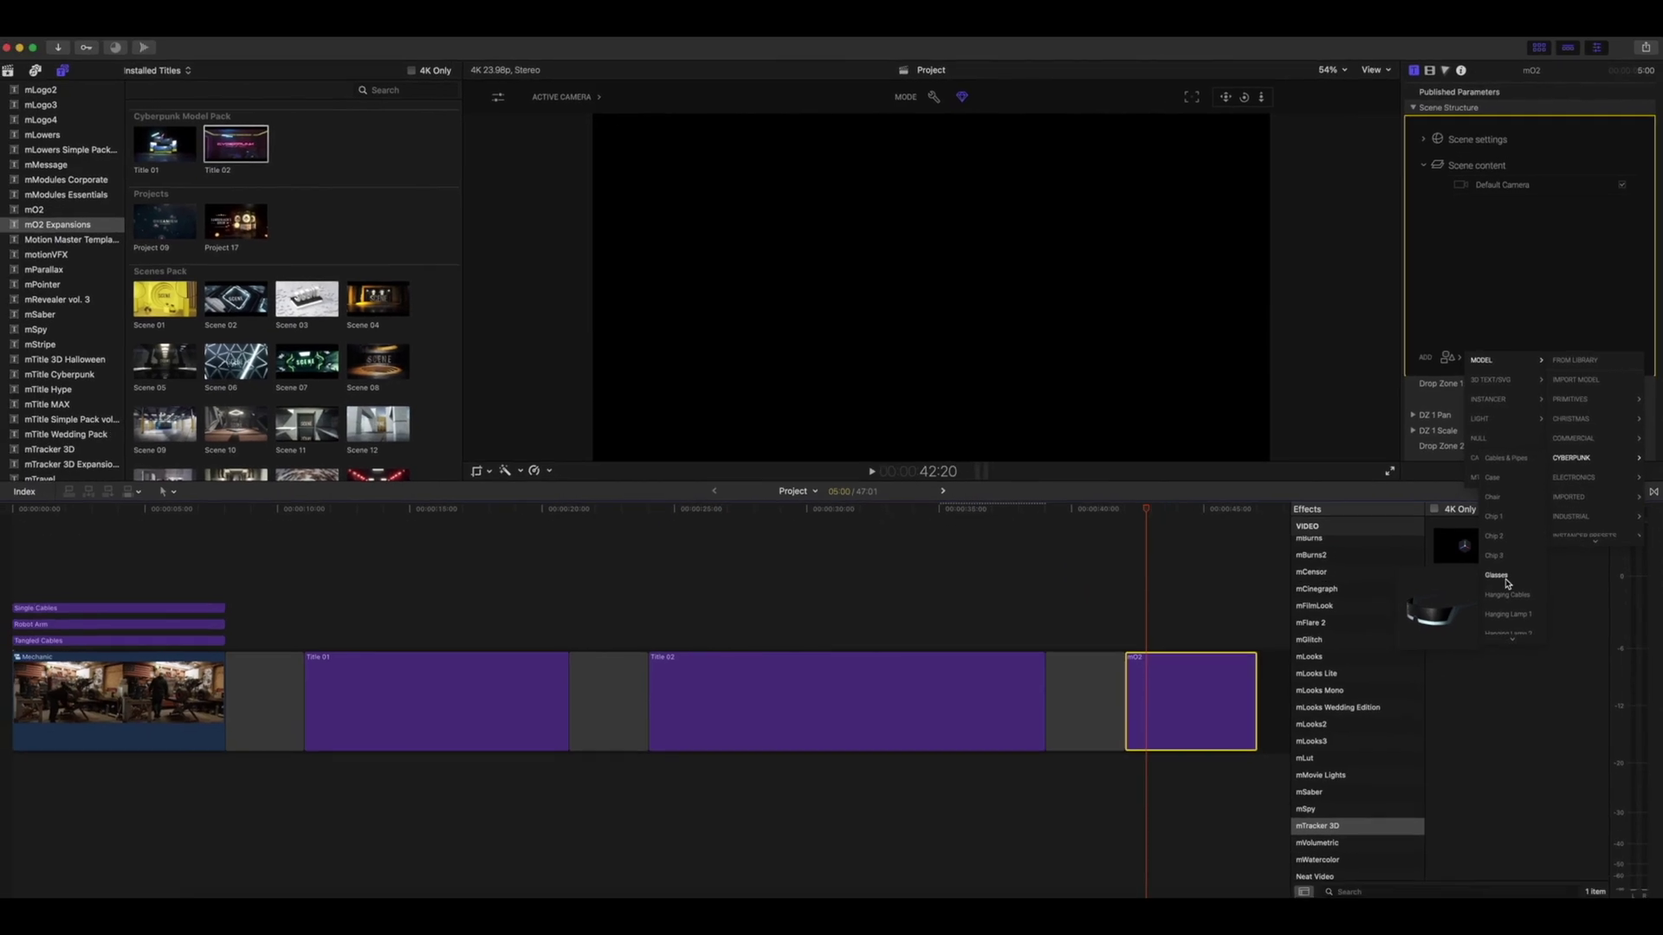
{"action": "key", "text": "Escape"}
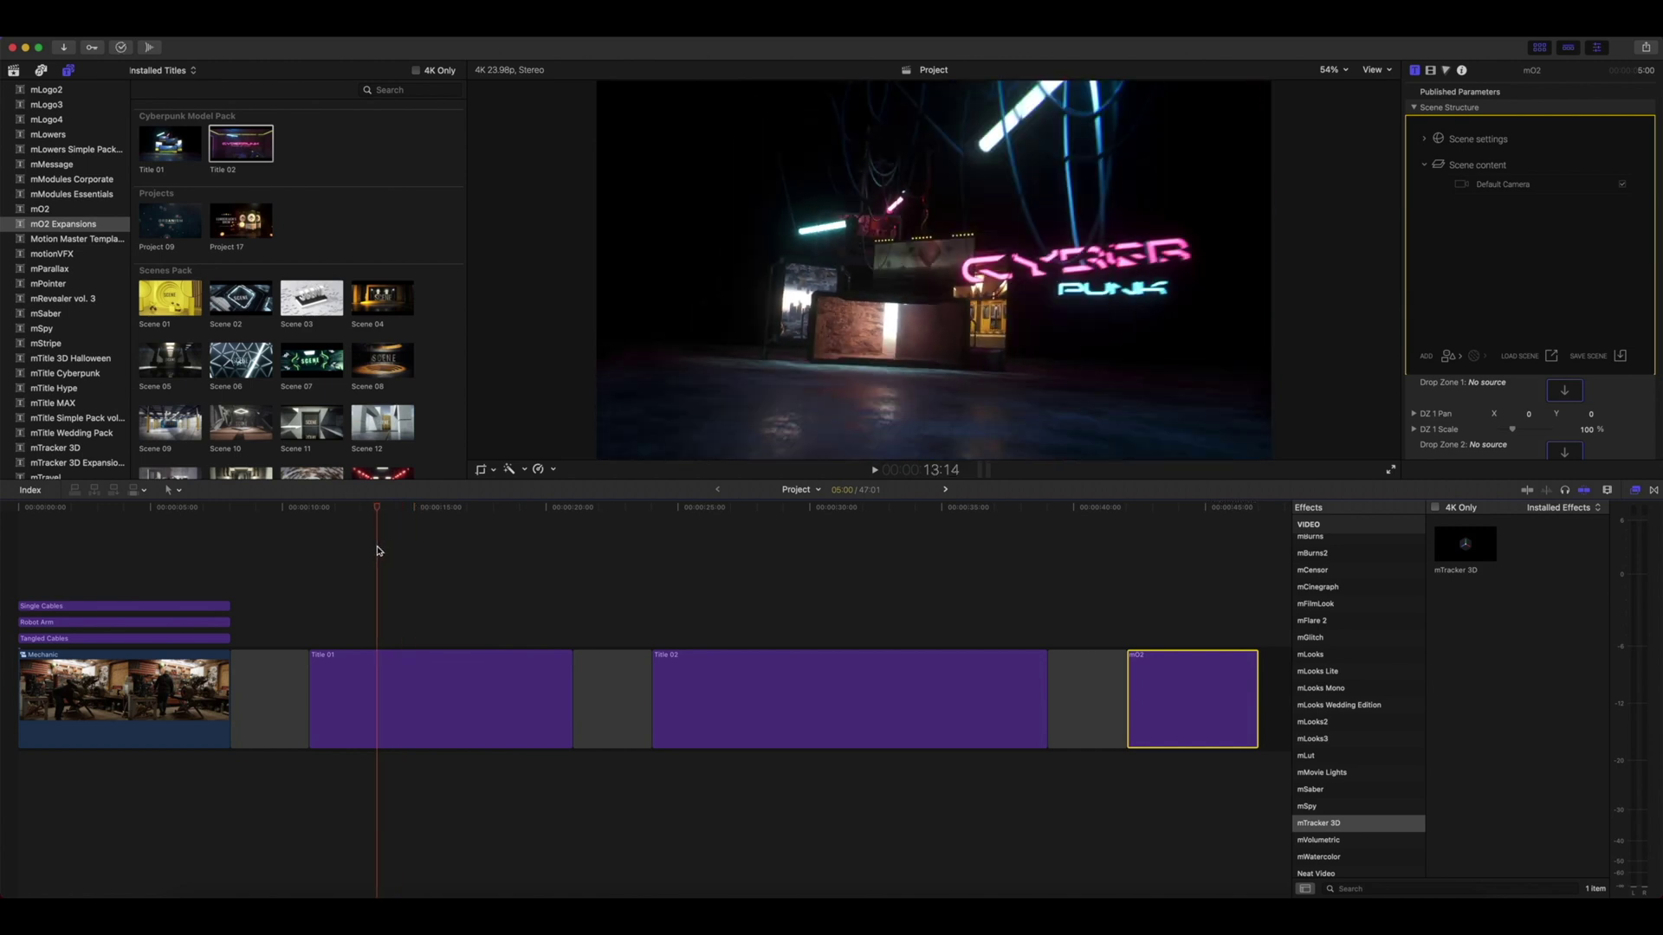
Step: Select the Title 01 clip and open the model library at the Cyberpunk category to add a model to its scene
{"action": "left_click", "coordinate": [381, 693]}
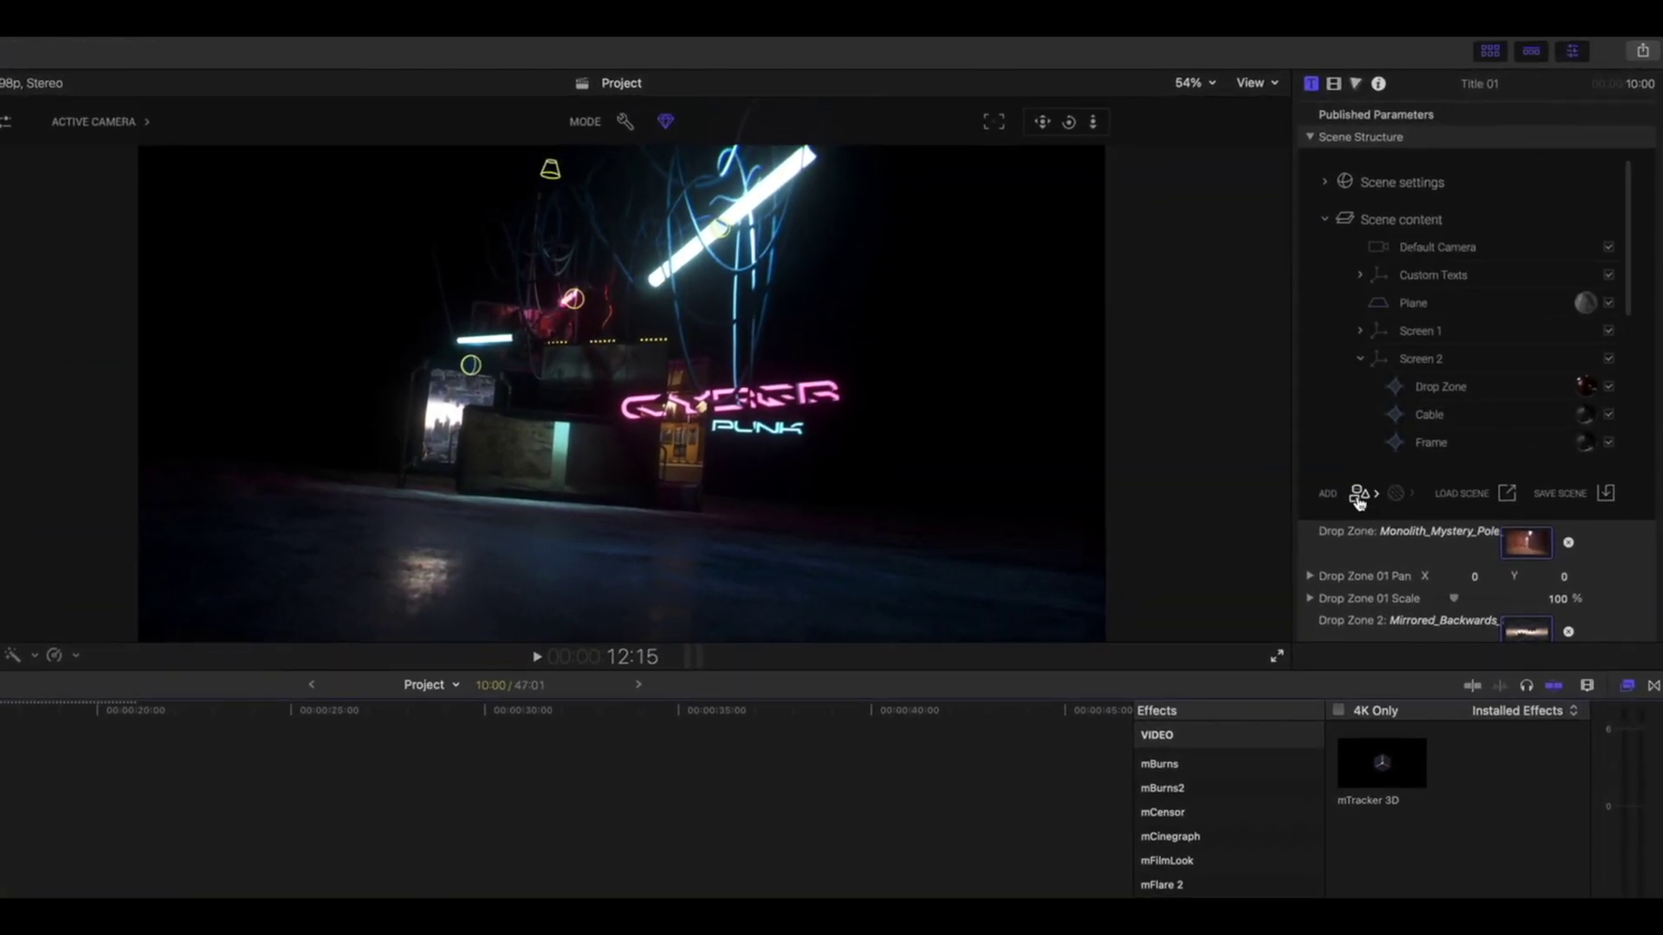
{"action": "left_click", "coordinate": [1358, 498]}
{"action": "mouse_move", "coordinate": [1433, 495]}
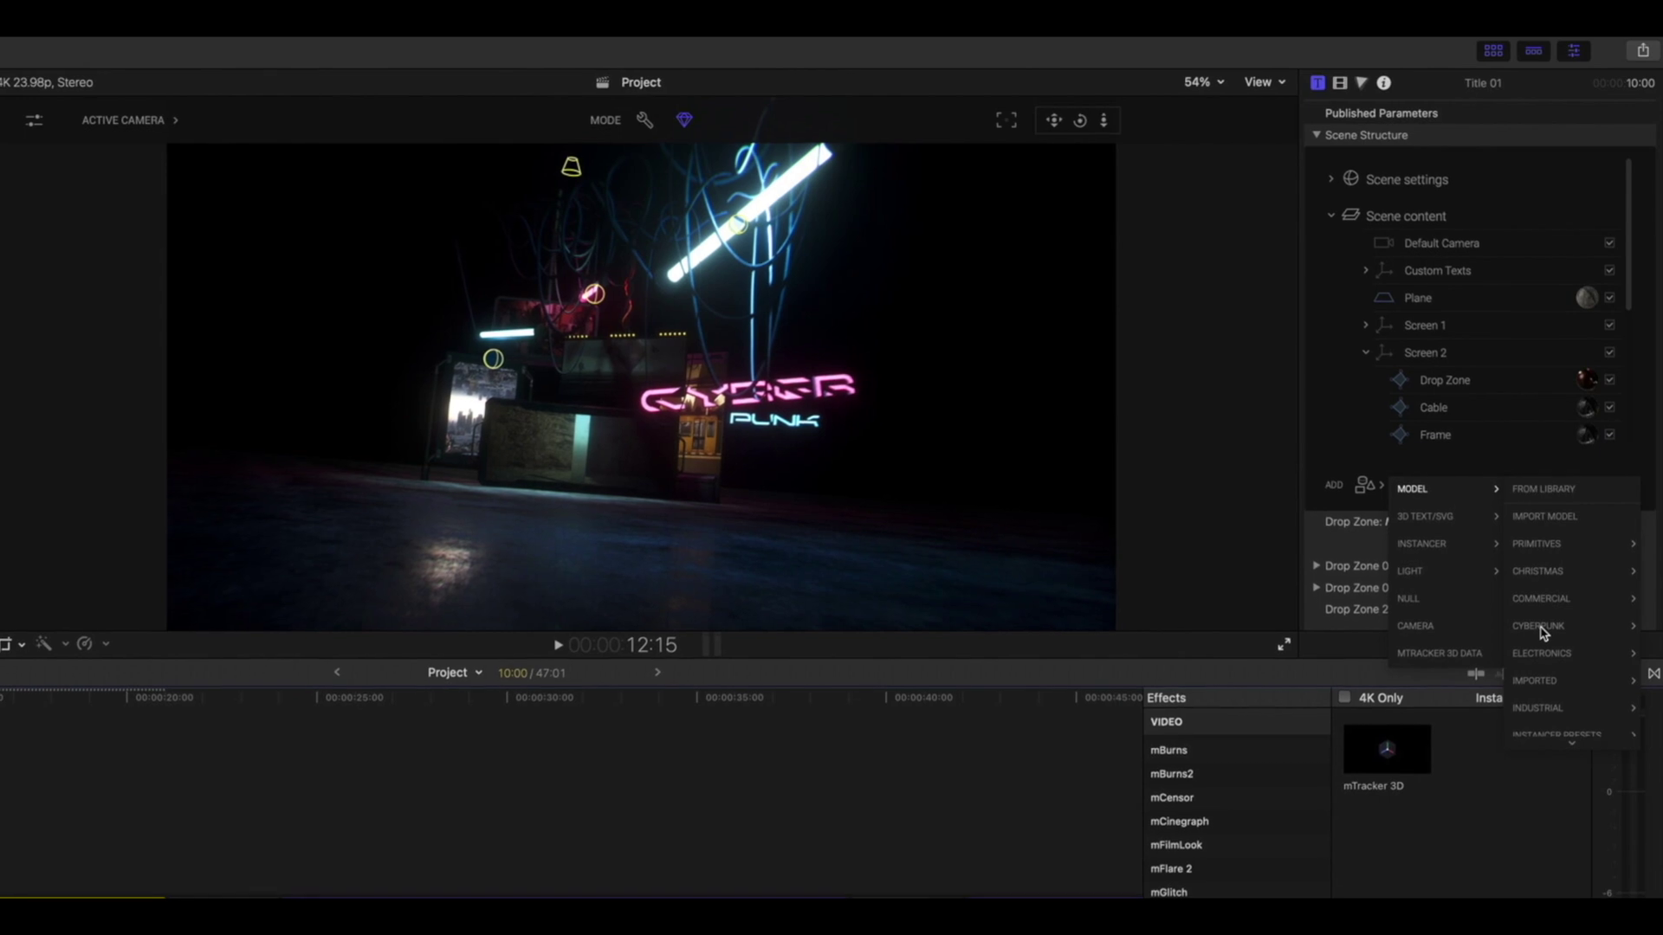
{"action": "mouse_move", "coordinate": [1543, 633]}
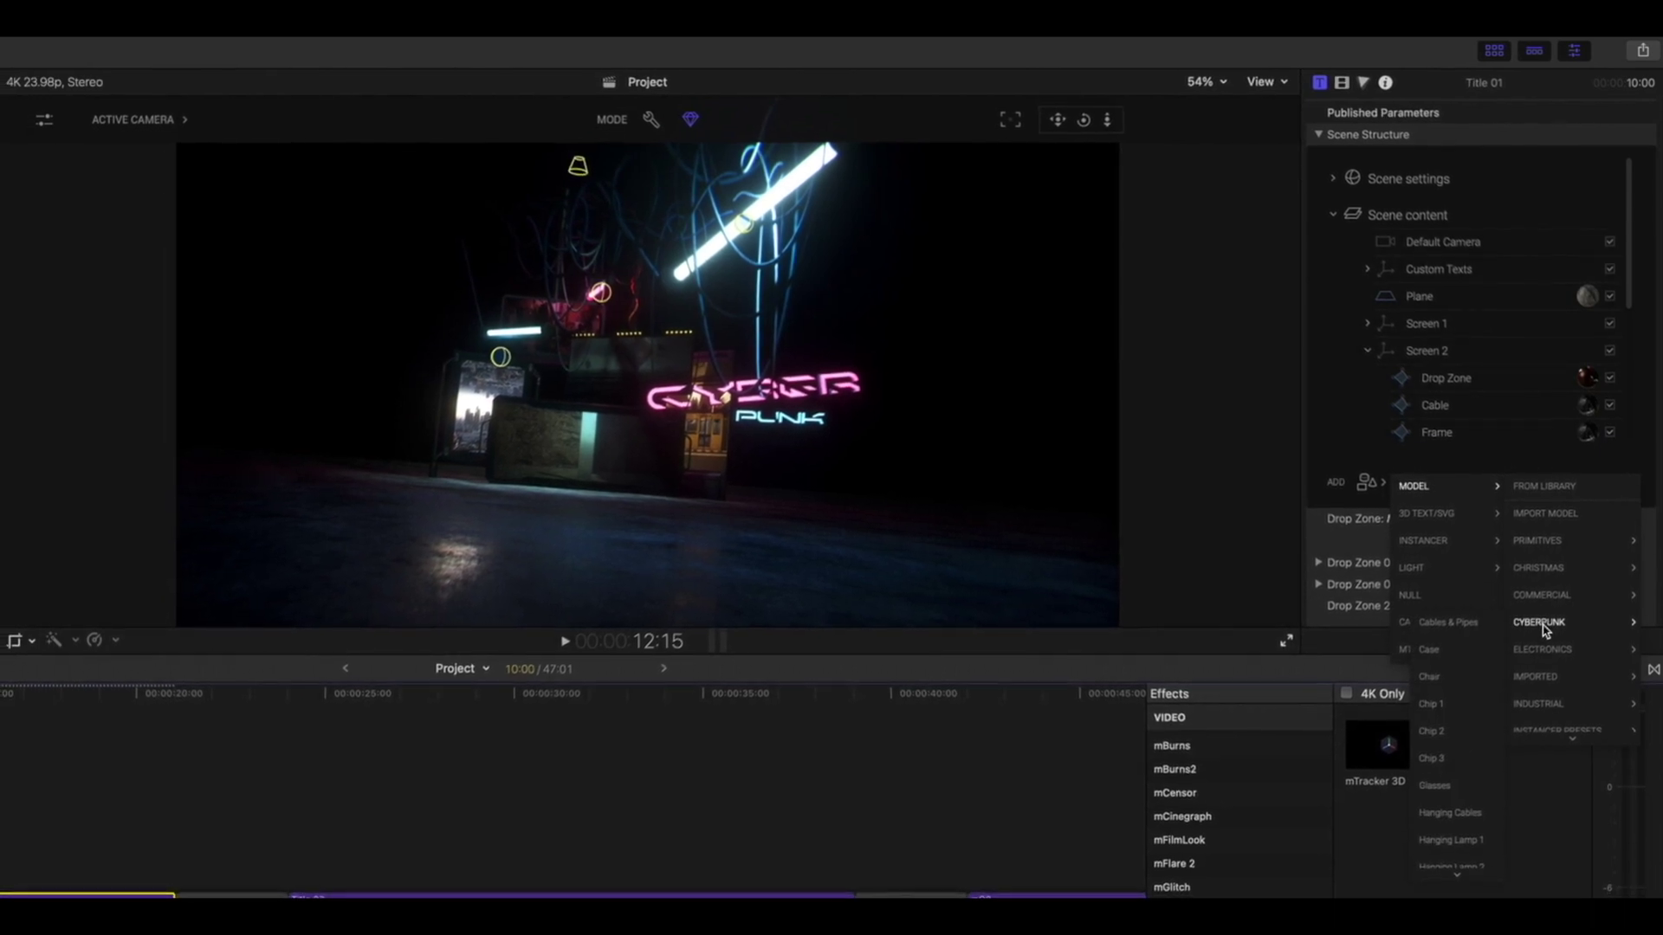
{"action": "left_click", "coordinate": [1545, 487]}
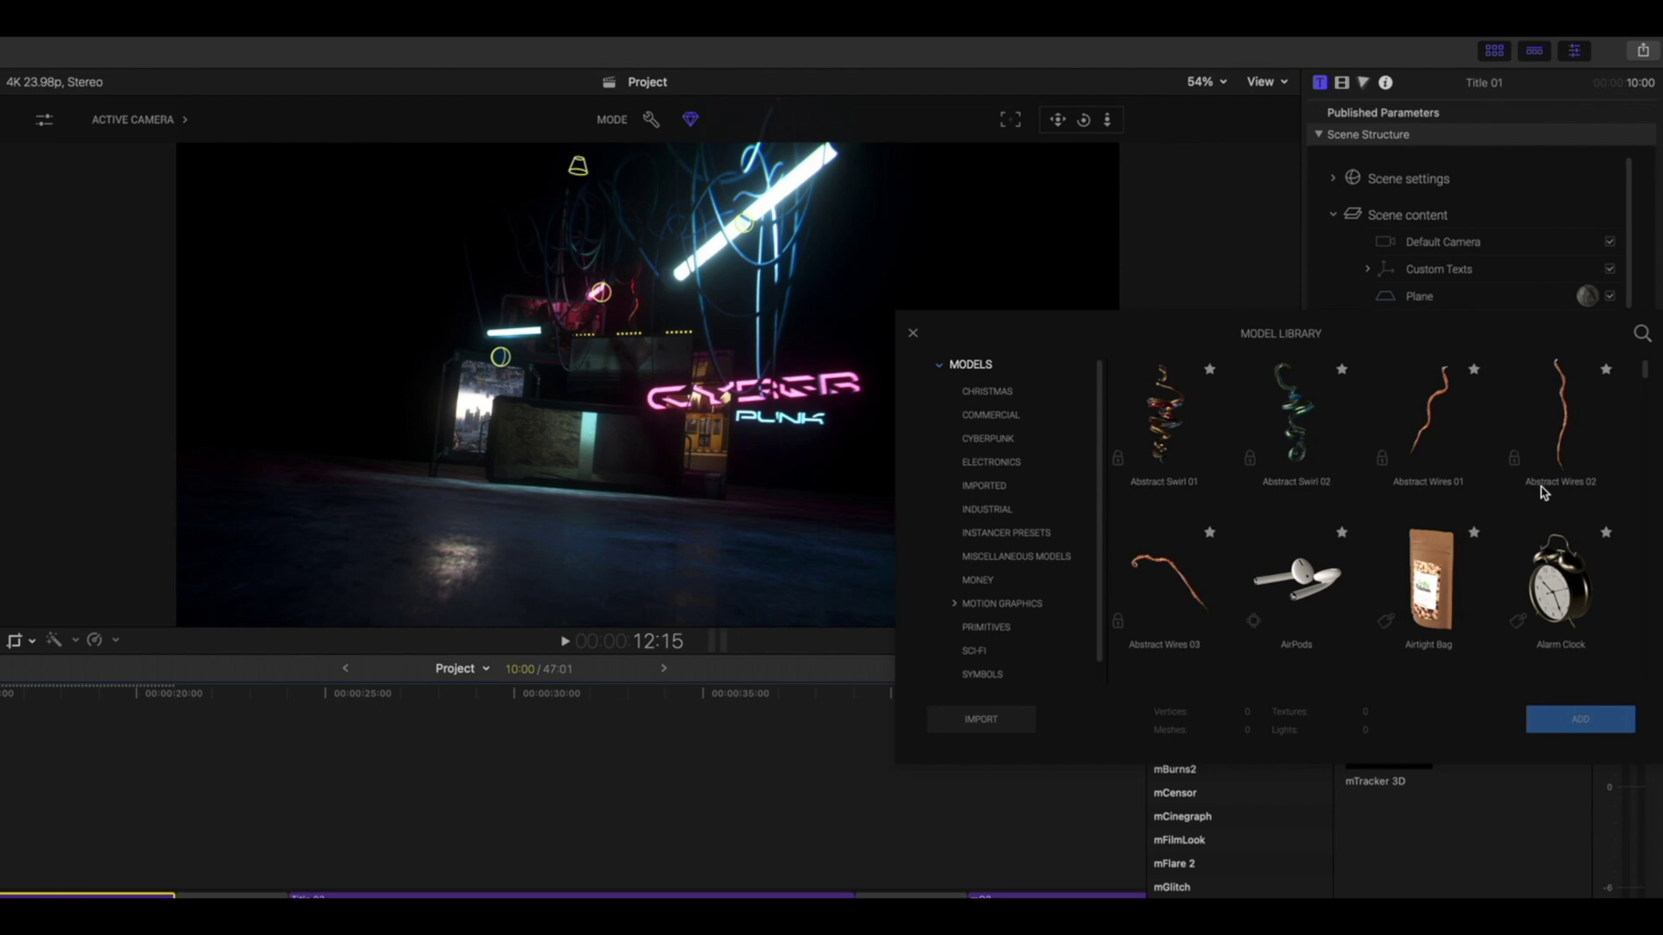
{"action": "left_click", "coordinate": [985, 439]}
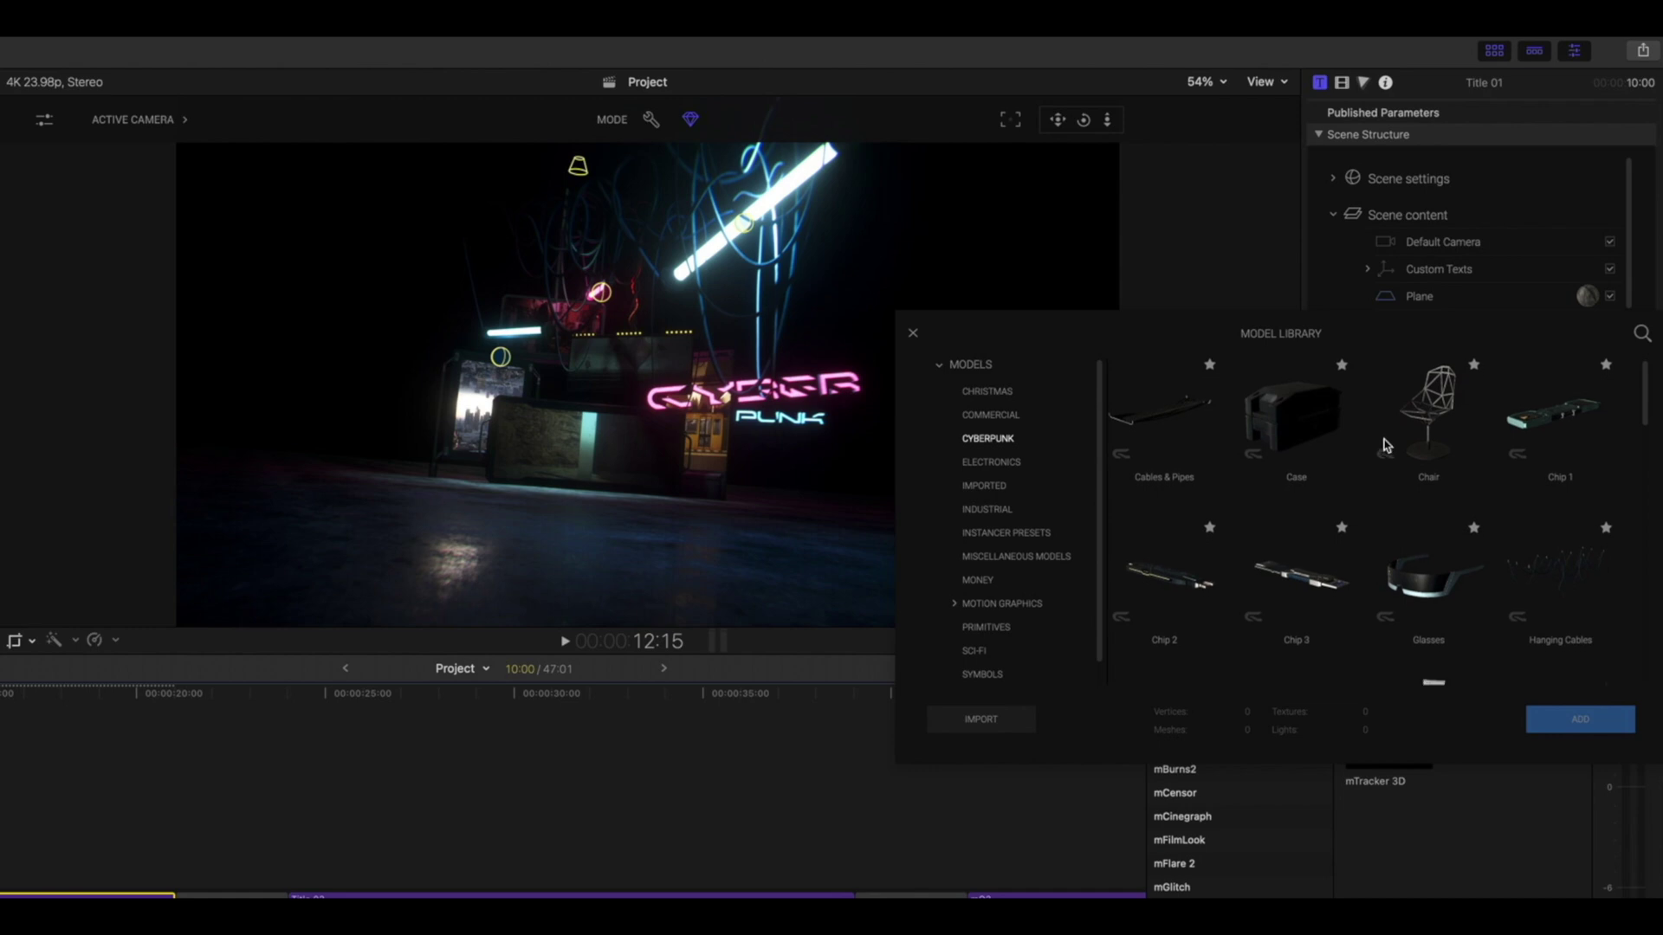
Step: Add the Robot model from the Cyberpunk category to the Title 01 scene
{"action": "scroll", "coordinate": [1383, 444], "scroll_direction": "down", "scroll_amount": 5}
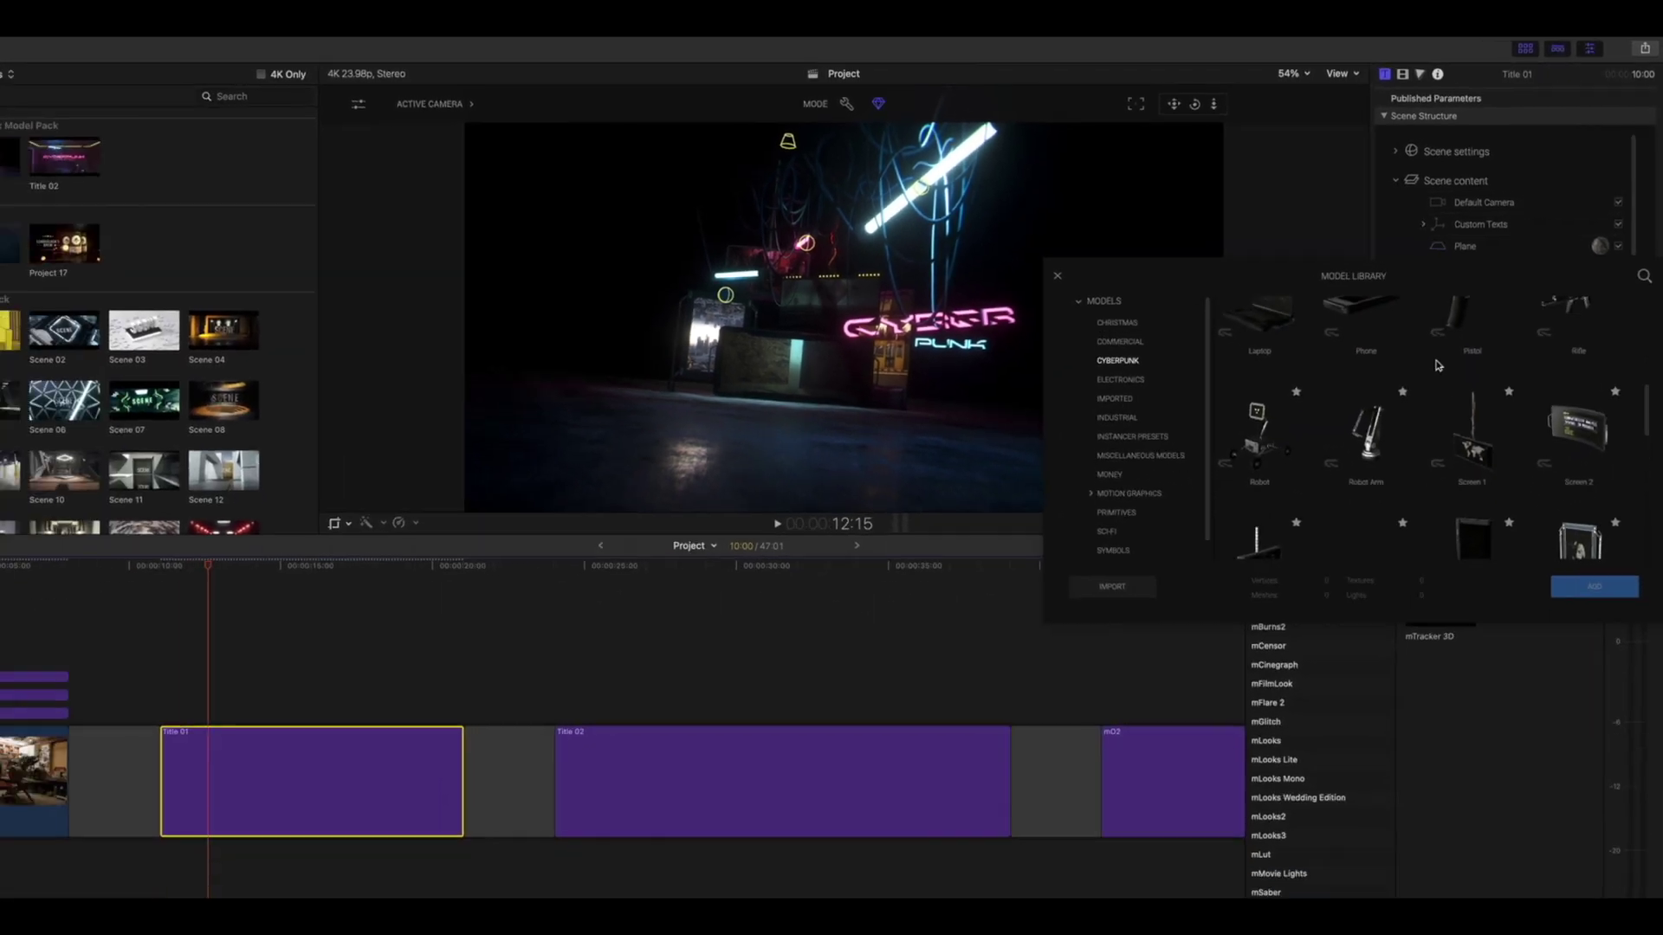
{"action": "scroll", "coordinate": [1389, 437], "scroll_direction": "down", "scroll_amount": 5}
{"action": "scroll", "coordinate": [1462, 329], "scroll_direction": "up", "scroll_amount": 3}
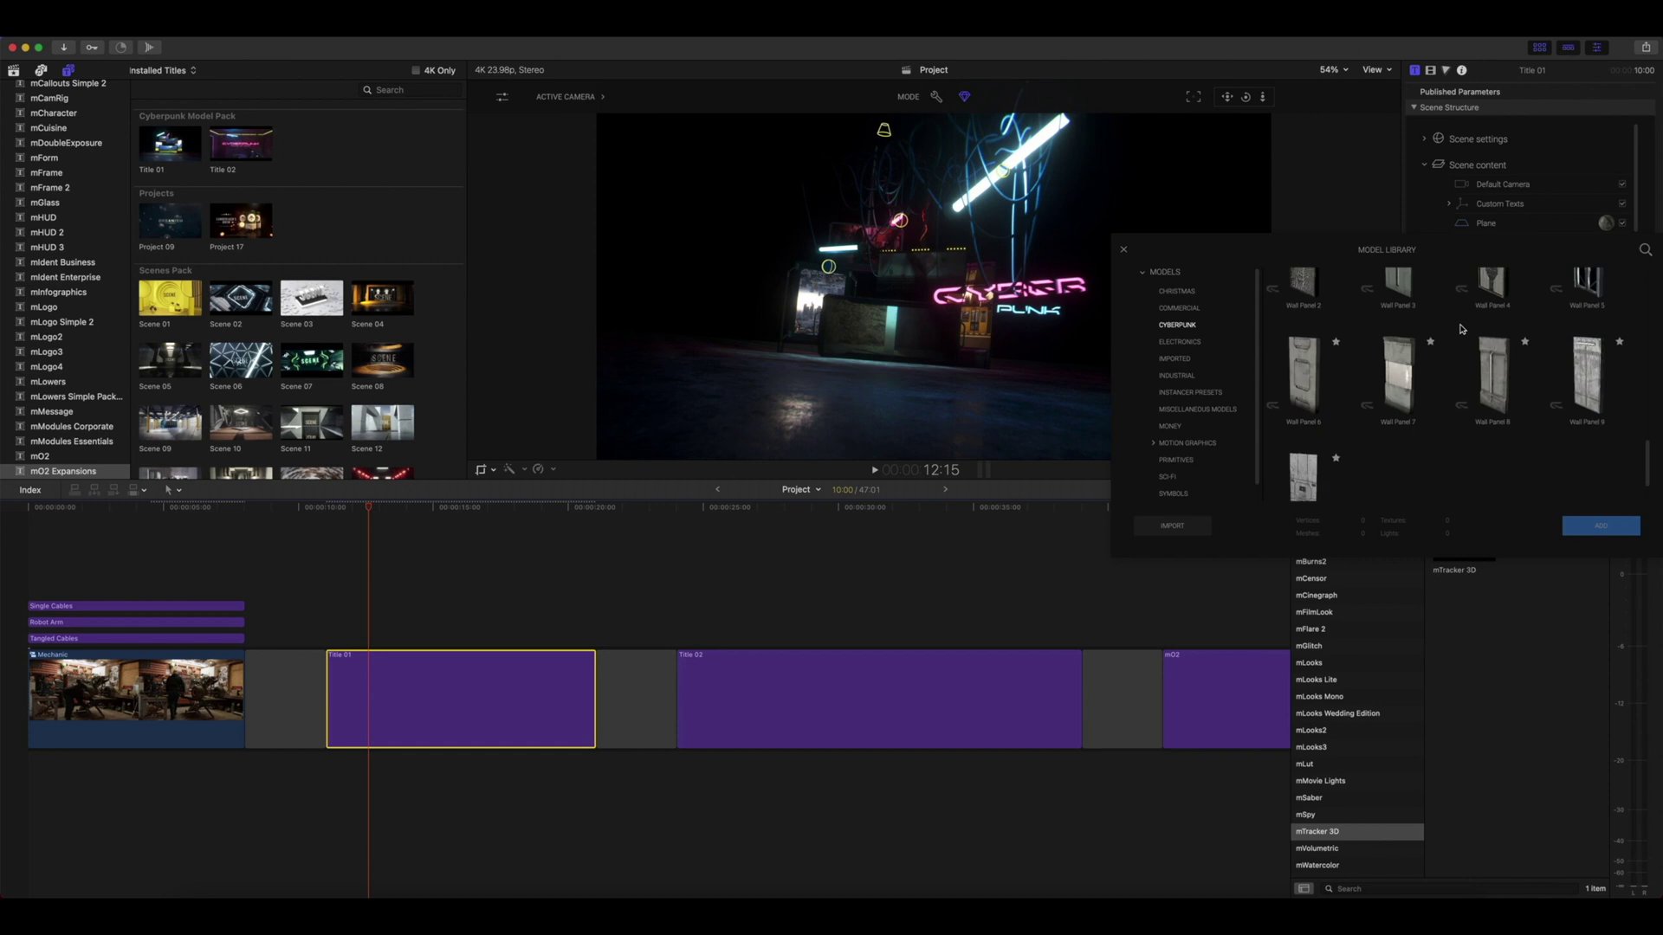
{"action": "scroll", "coordinate": [1462, 329], "scroll_direction": "up", "scroll_amount": 4}
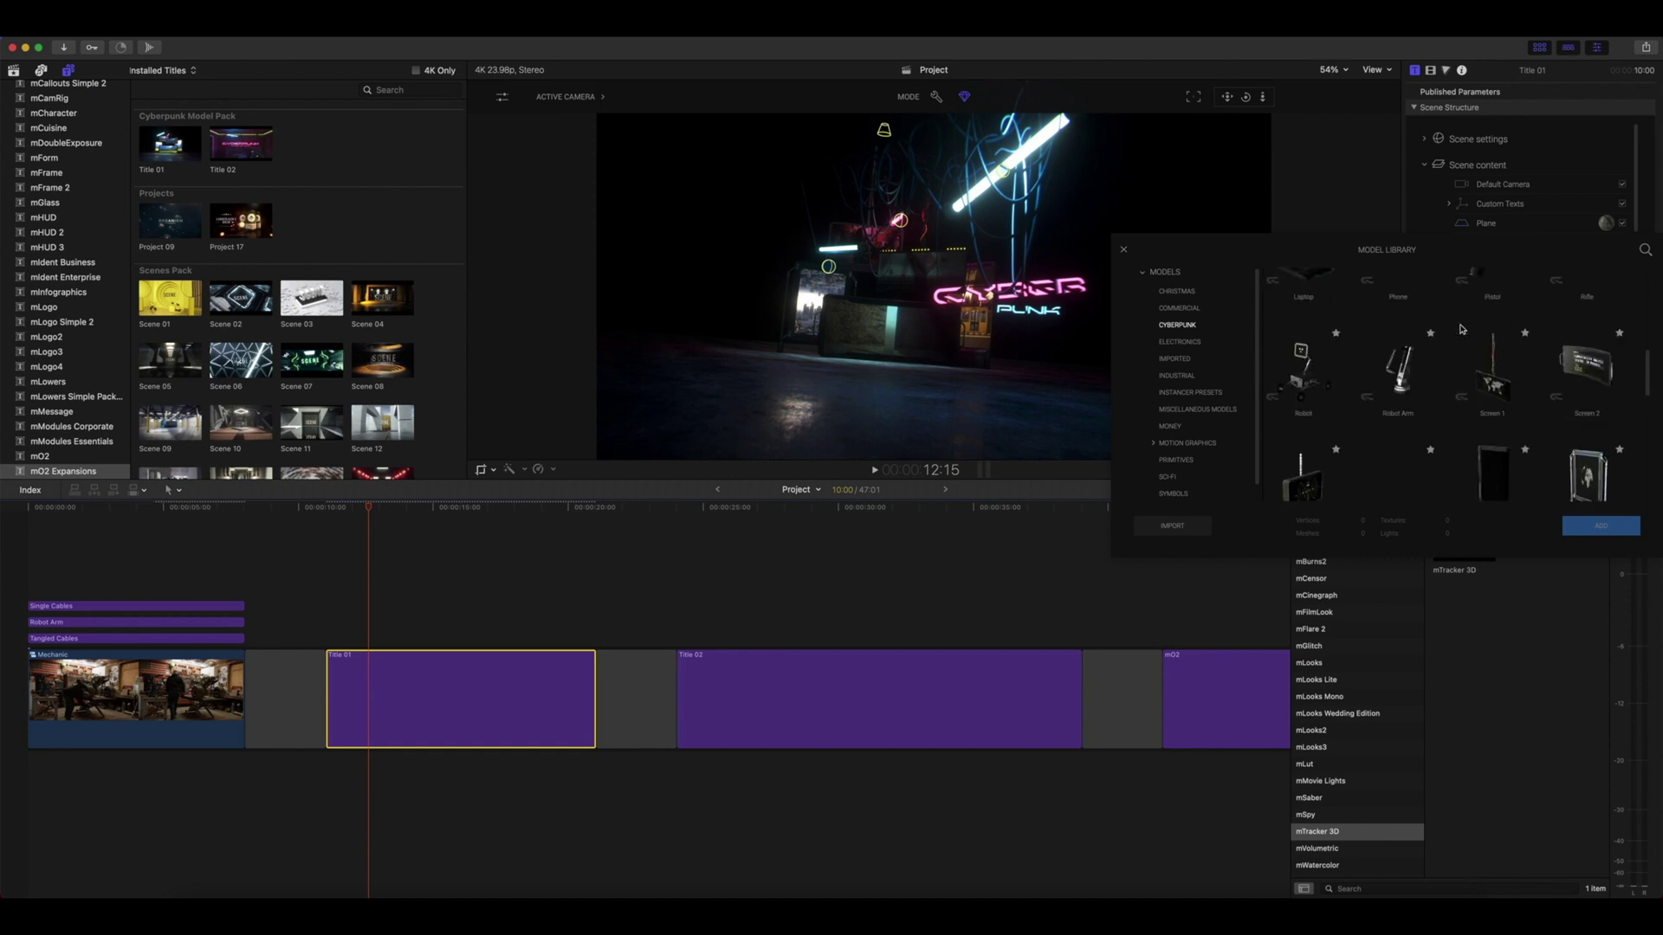
{"action": "scroll", "coordinate": [1461, 329], "scroll_direction": "down", "scroll_amount": 1}
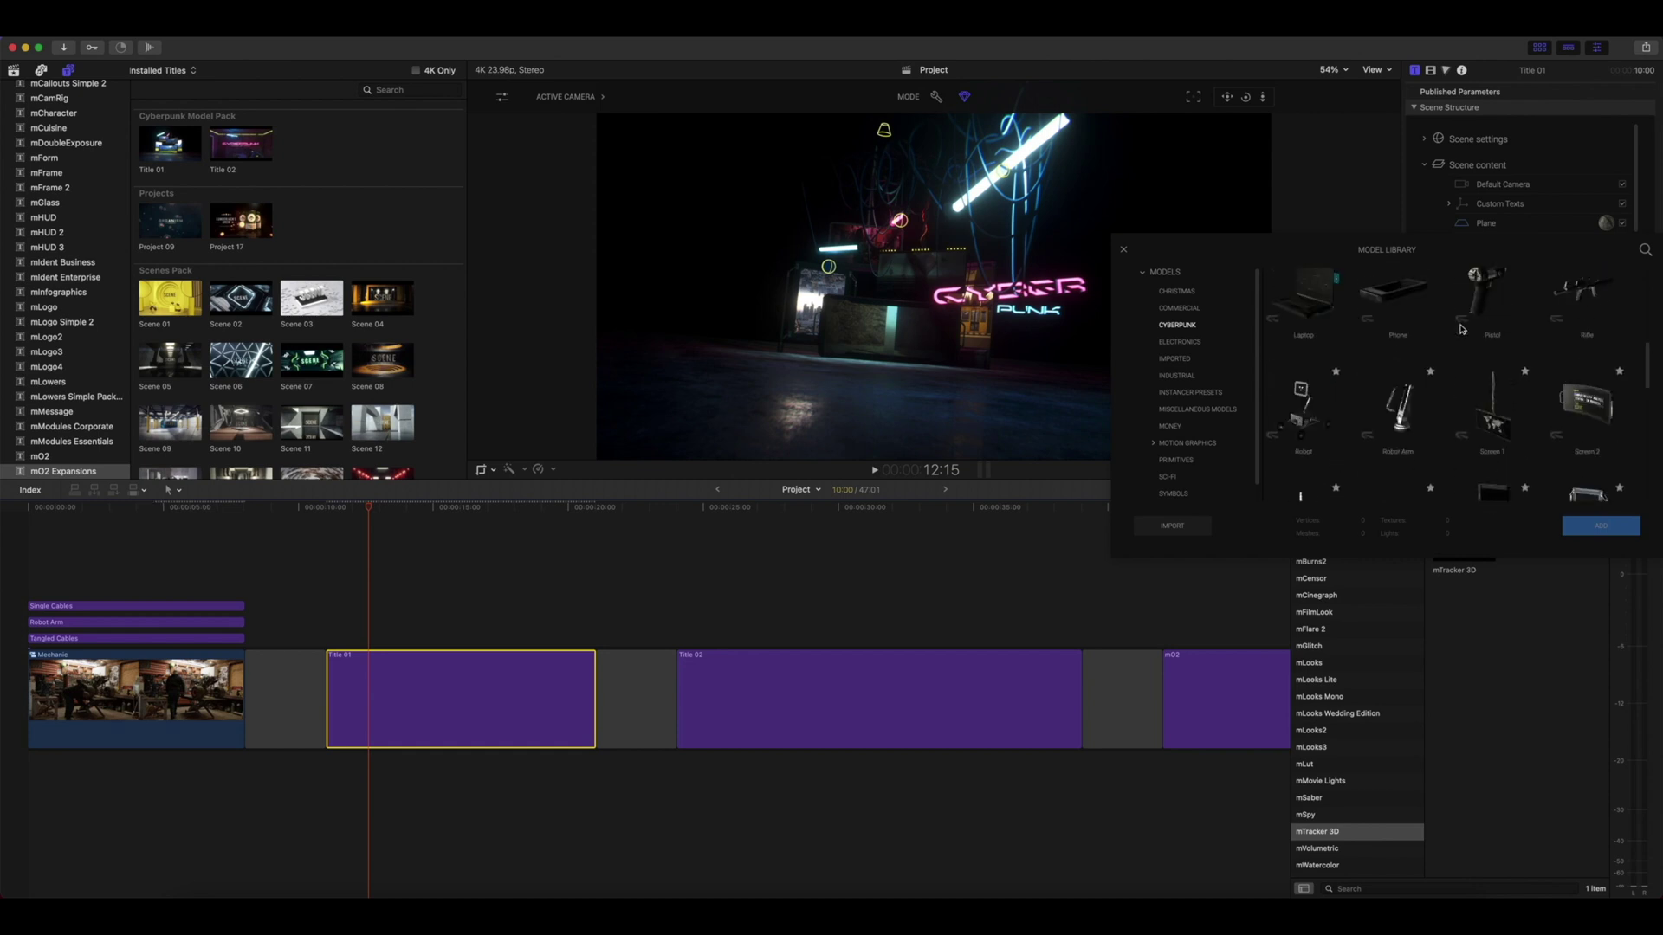
{"action": "left_click", "coordinate": [1301, 422]}
{"action": "left_click", "coordinate": [1600, 525]}
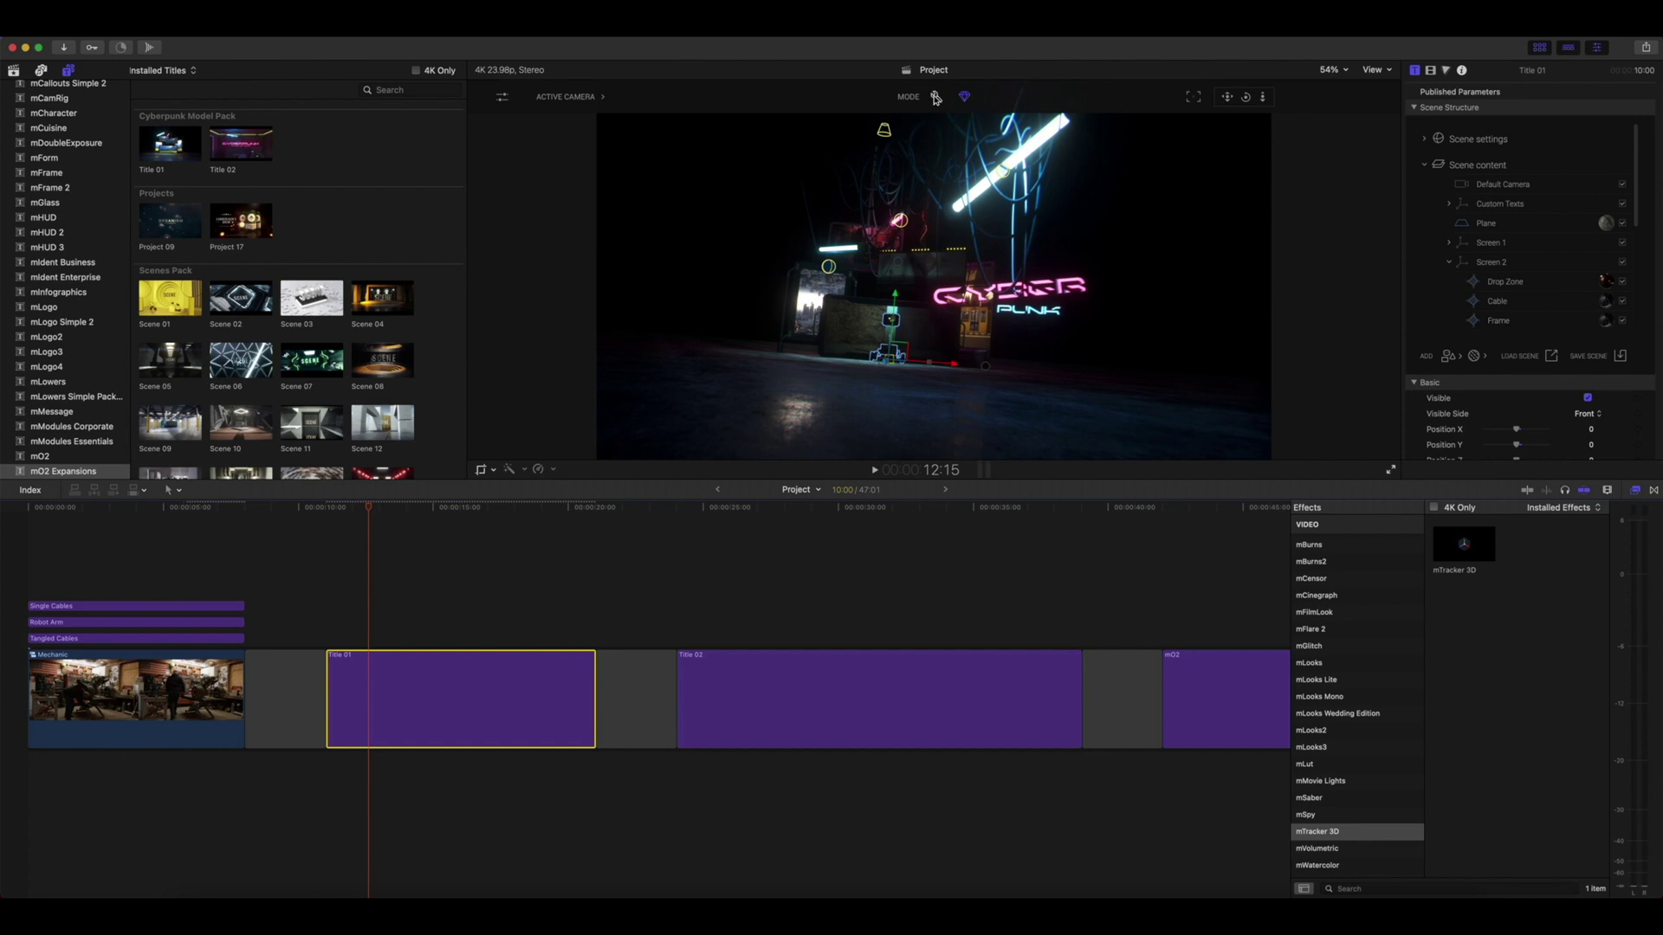
Step: In working mode and Perspective view, move the robot out in front of the screens and rotate it, then return to Active Camera
{"action": "left_click", "coordinate": [936, 98]}
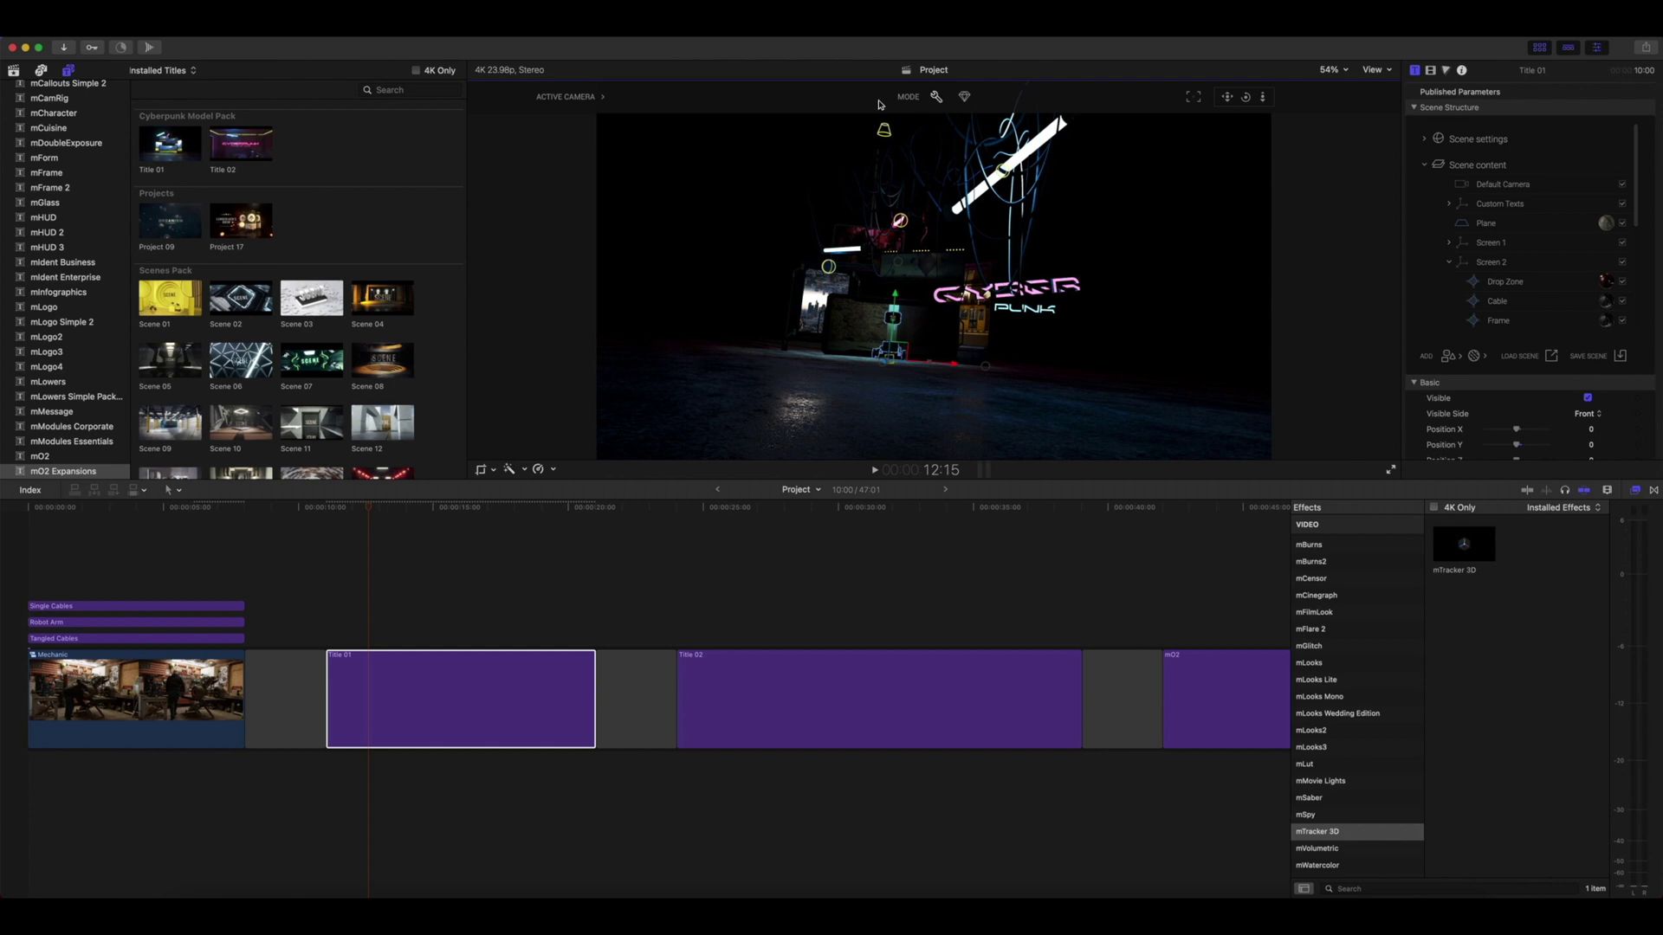
{"action": "left_click", "coordinate": [567, 97]}
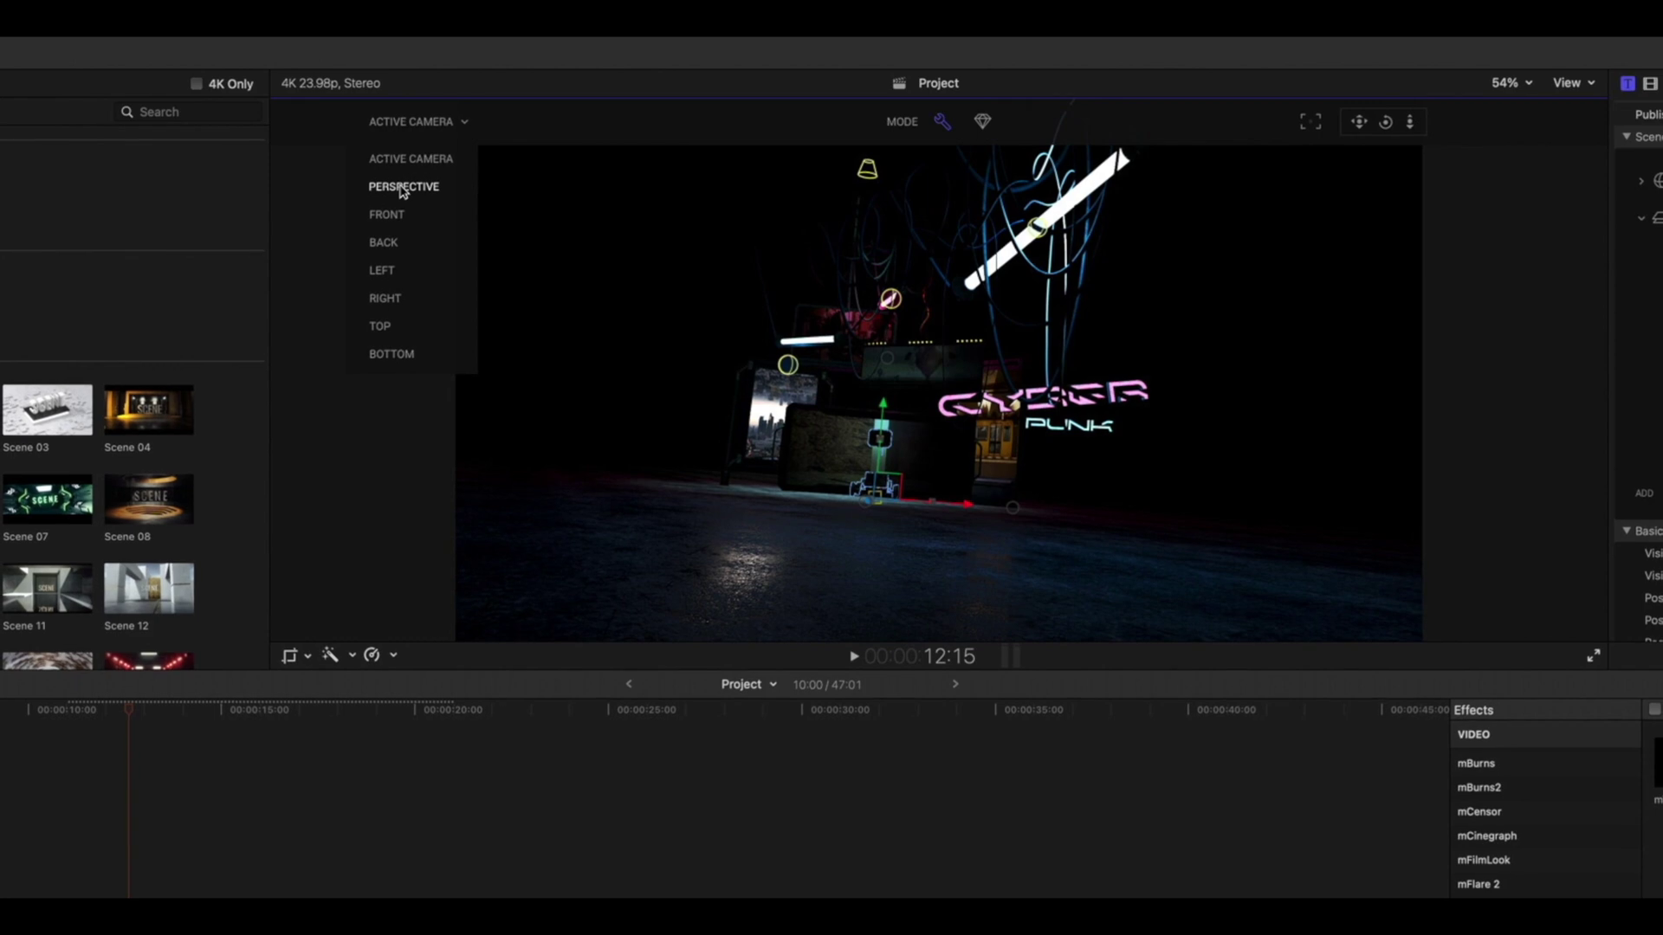
{"action": "left_click", "coordinate": [404, 186]}
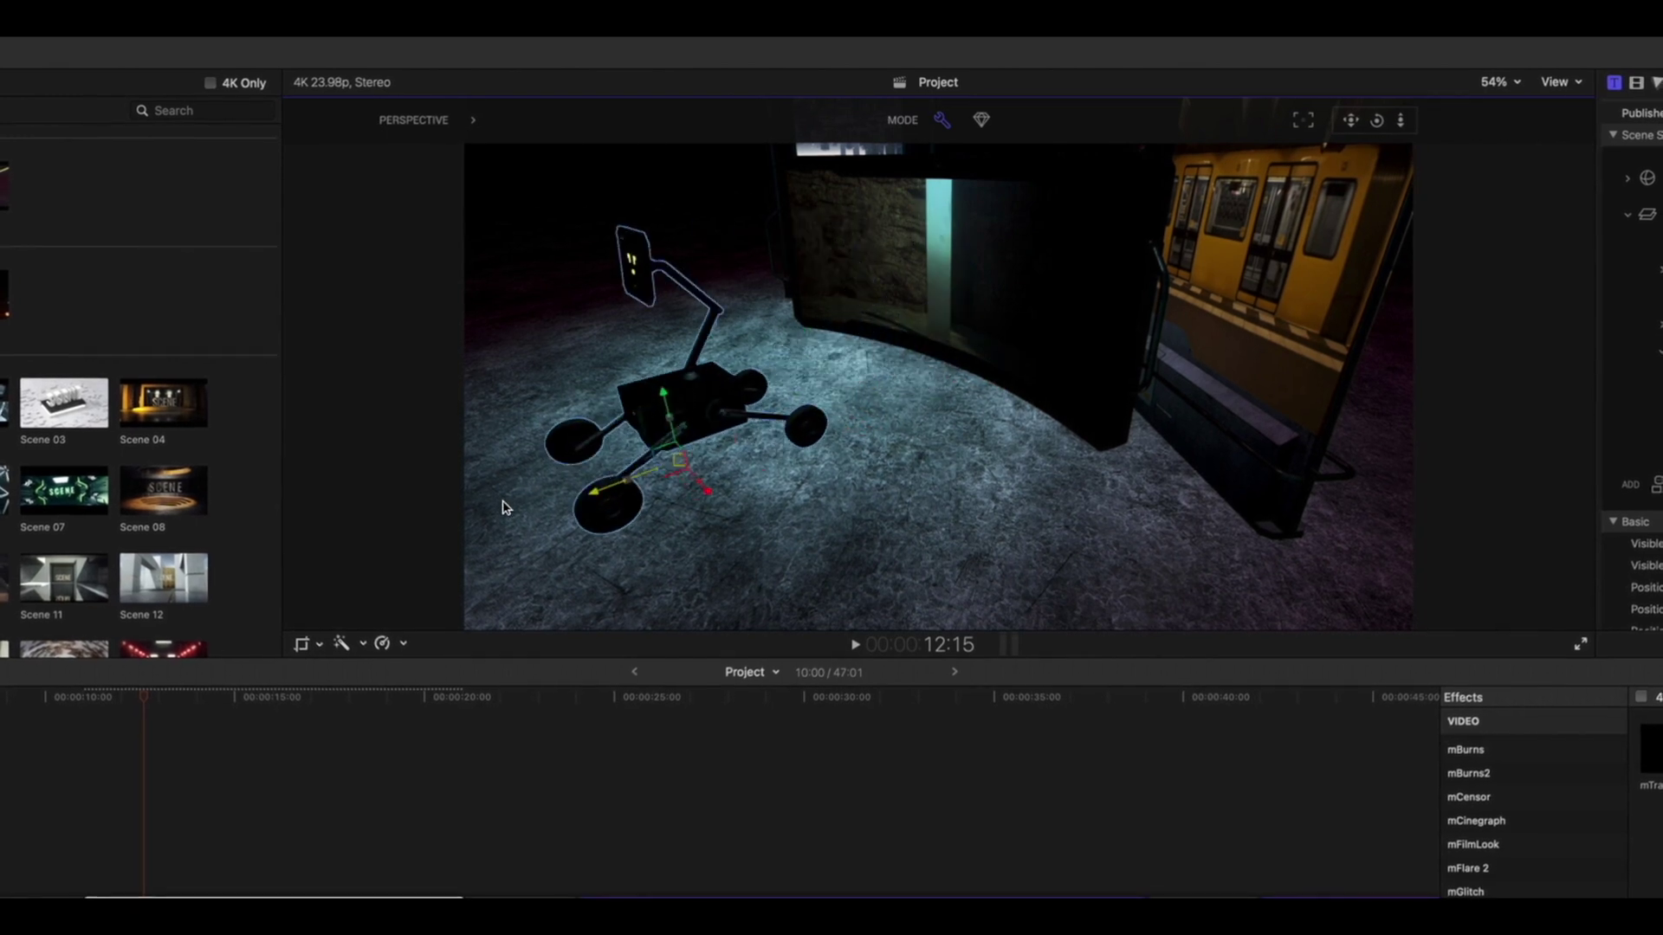
{"action": "mouse_move", "coordinate": [605, 537]}
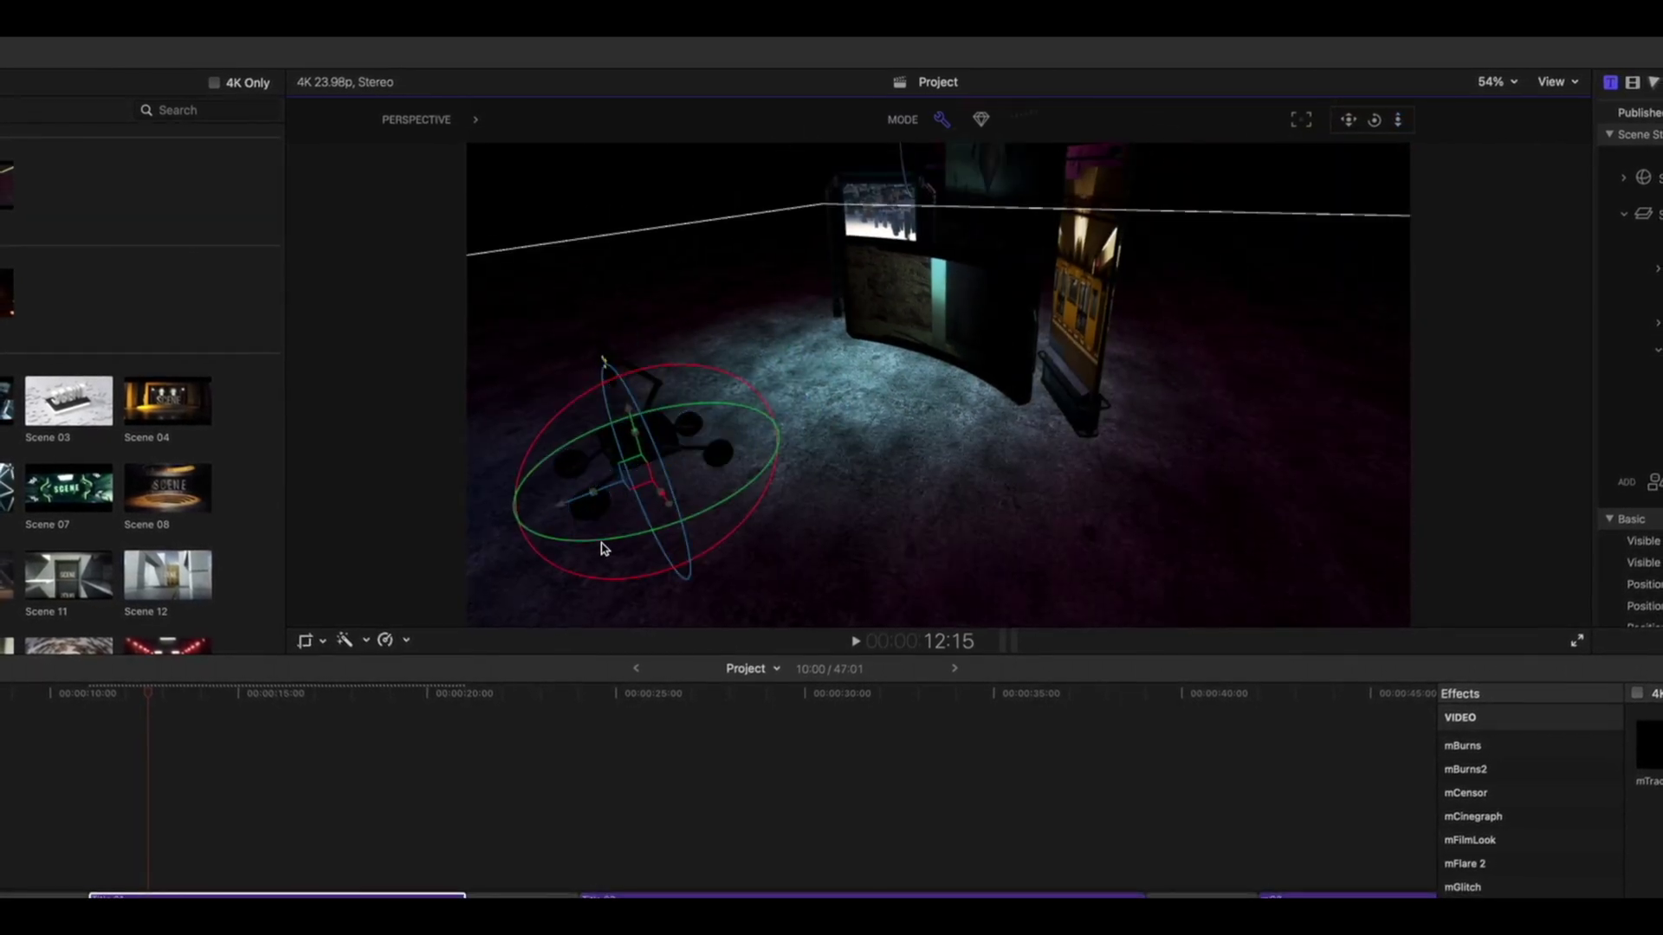
{"action": "left_click_drag", "start_coordinate": [631, 544], "coordinate": [771, 494]}
{"action": "left_click", "coordinate": [424, 119]}
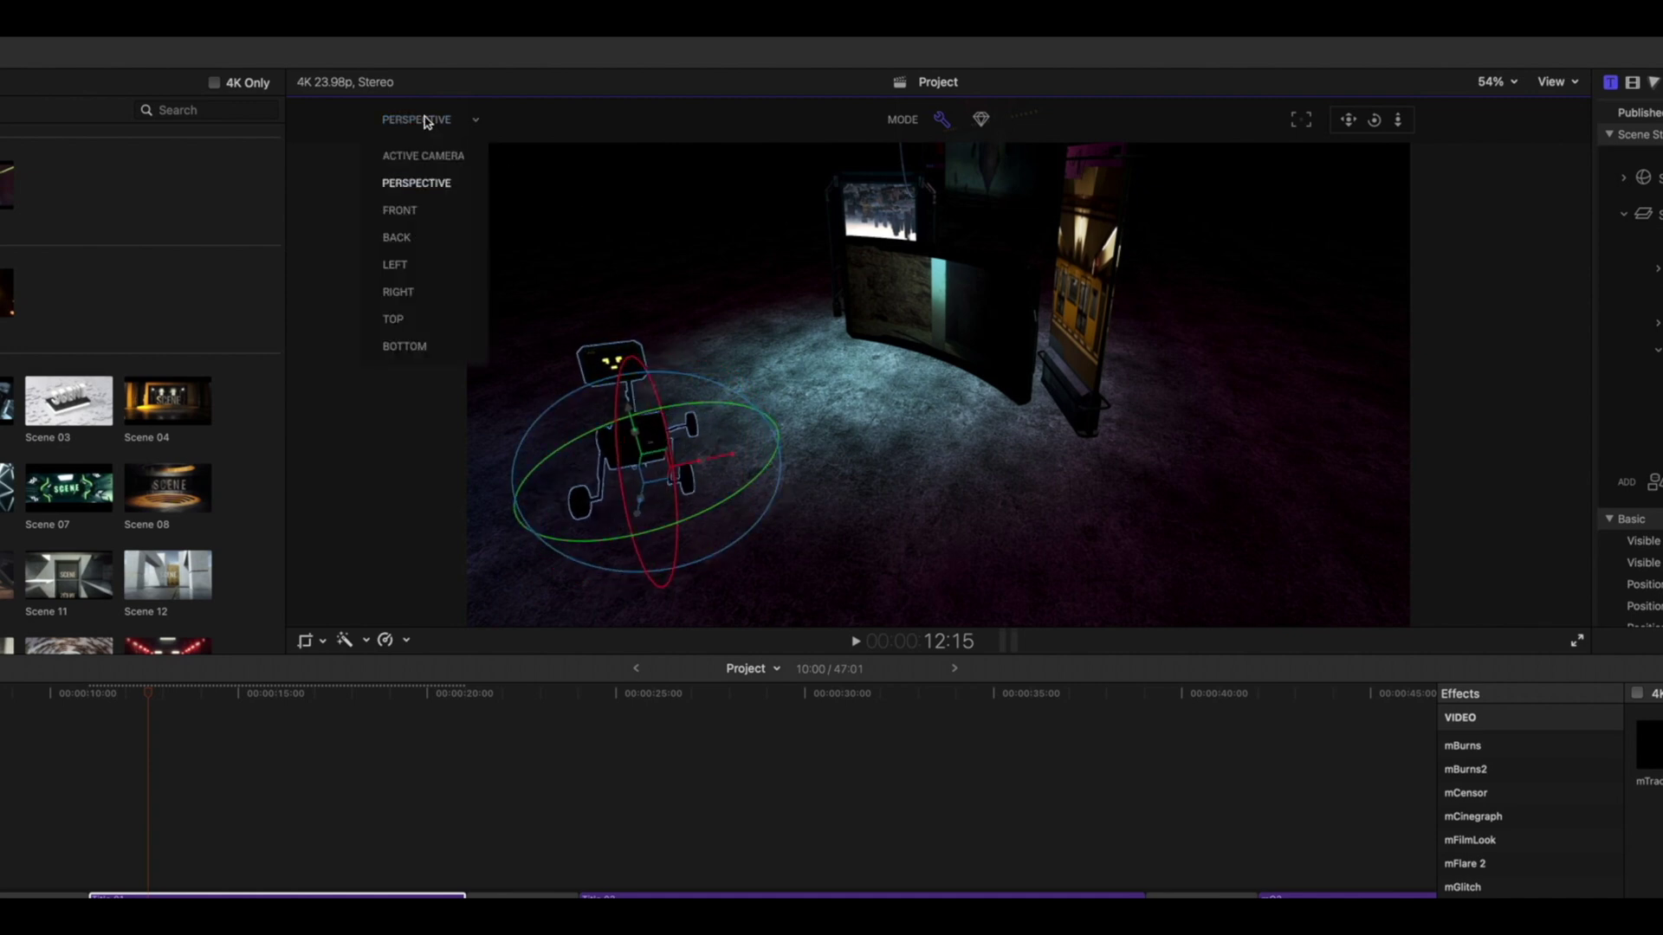
{"action": "left_click", "coordinate": [422, 157]}
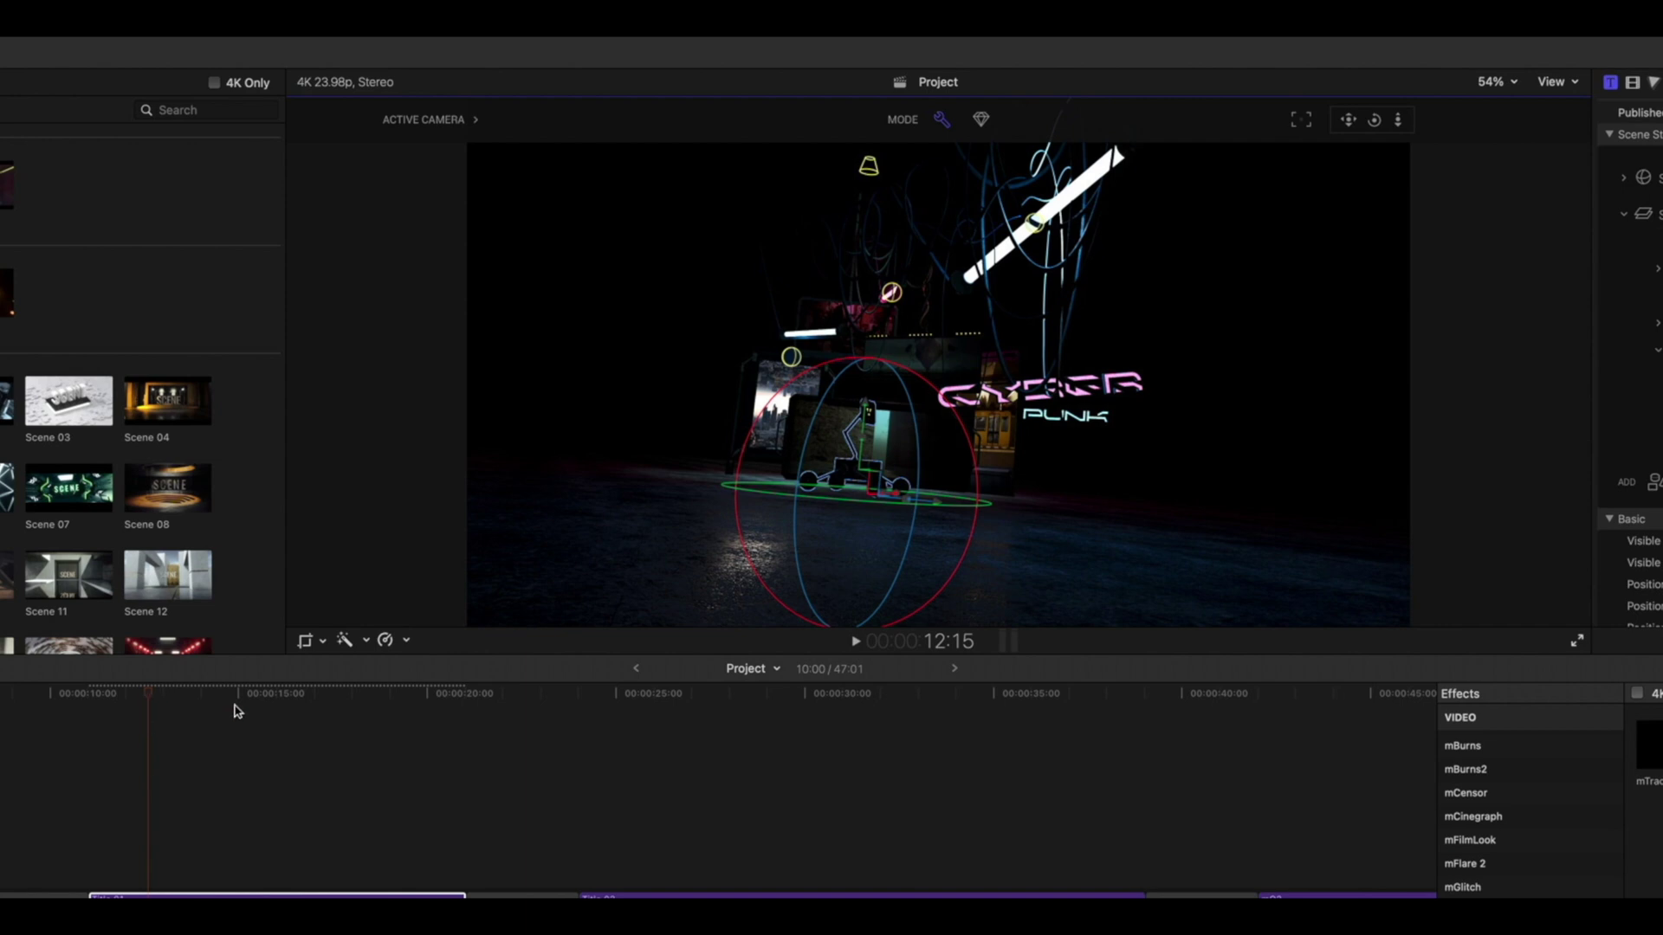
Step: Rotate the robot about its vertical axis to face the camera at 19:06, and preview the title in high-quality mode
{"action": "left_click_drag", "start_coordinate": [278, 716], "coordinate": [398, 724]}
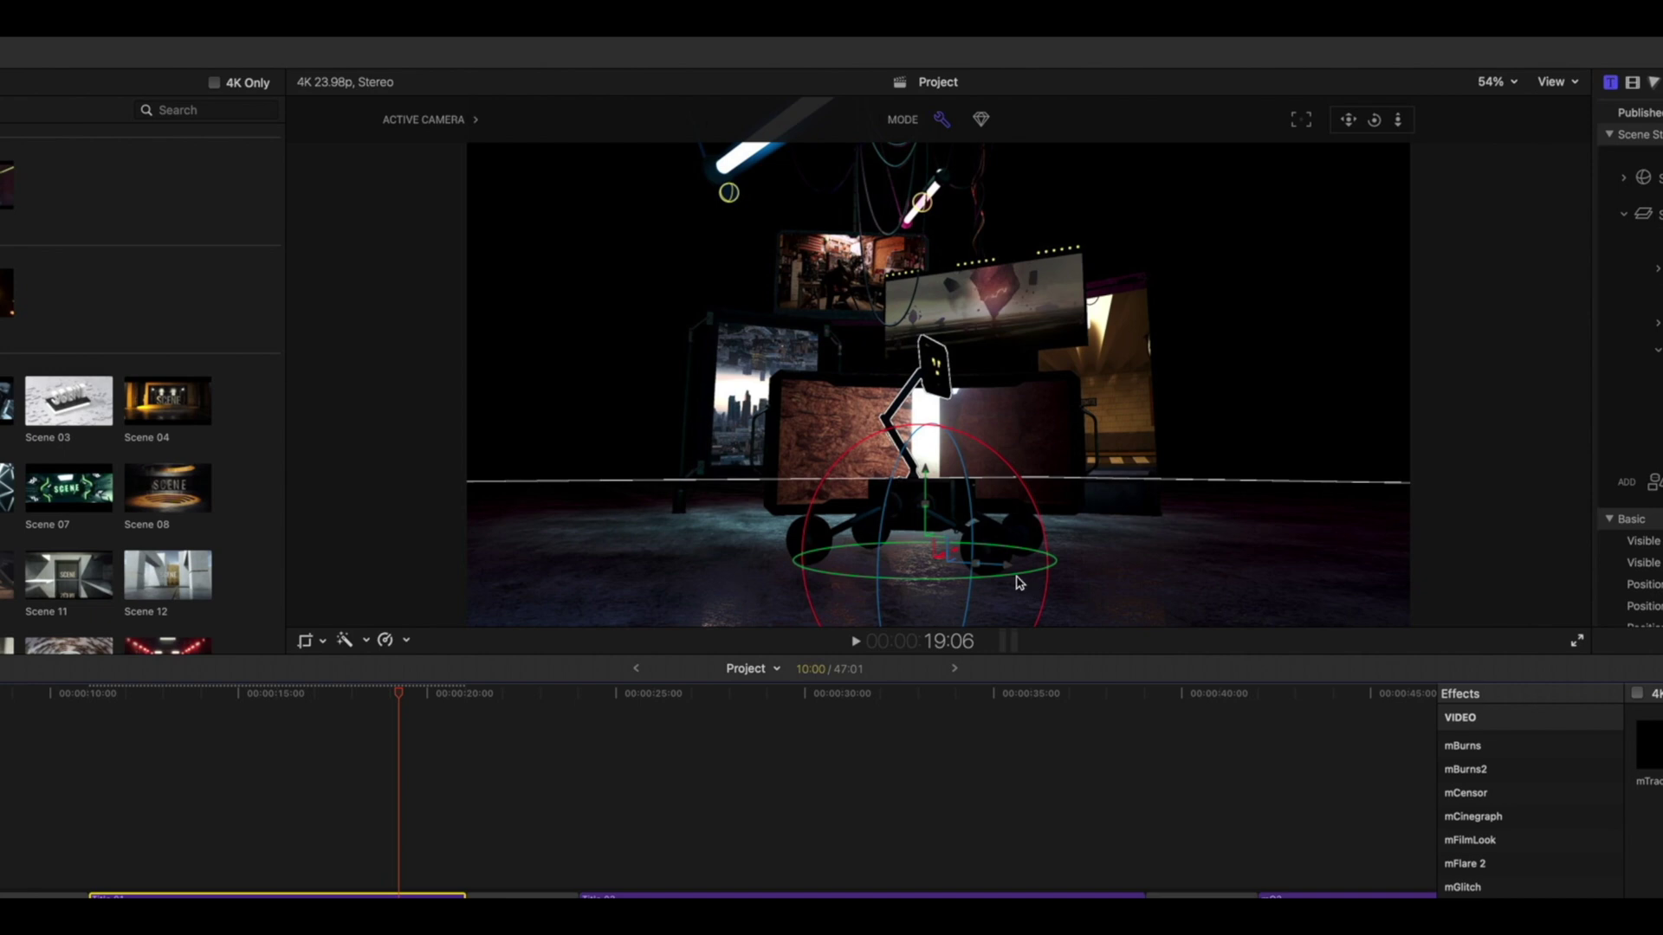
{"action": "left_click", "coordinate": [931, 582]}
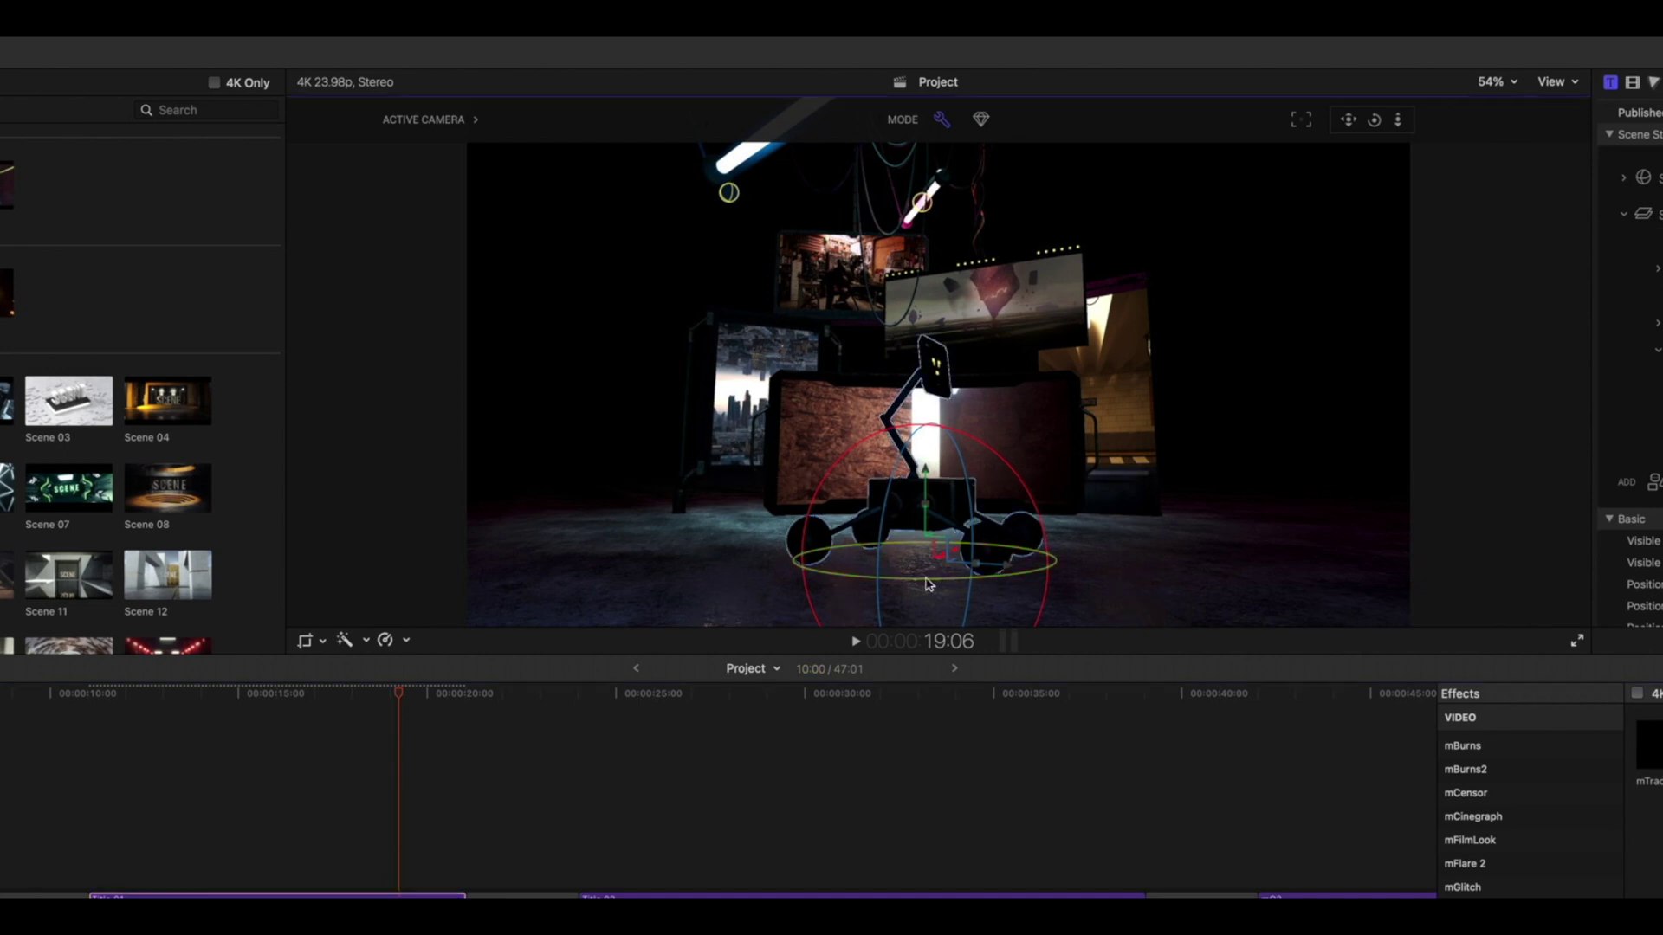
{"action": "left_click_drag", "start_coordinate": [911, 583], "coordinate": [868, 578]}
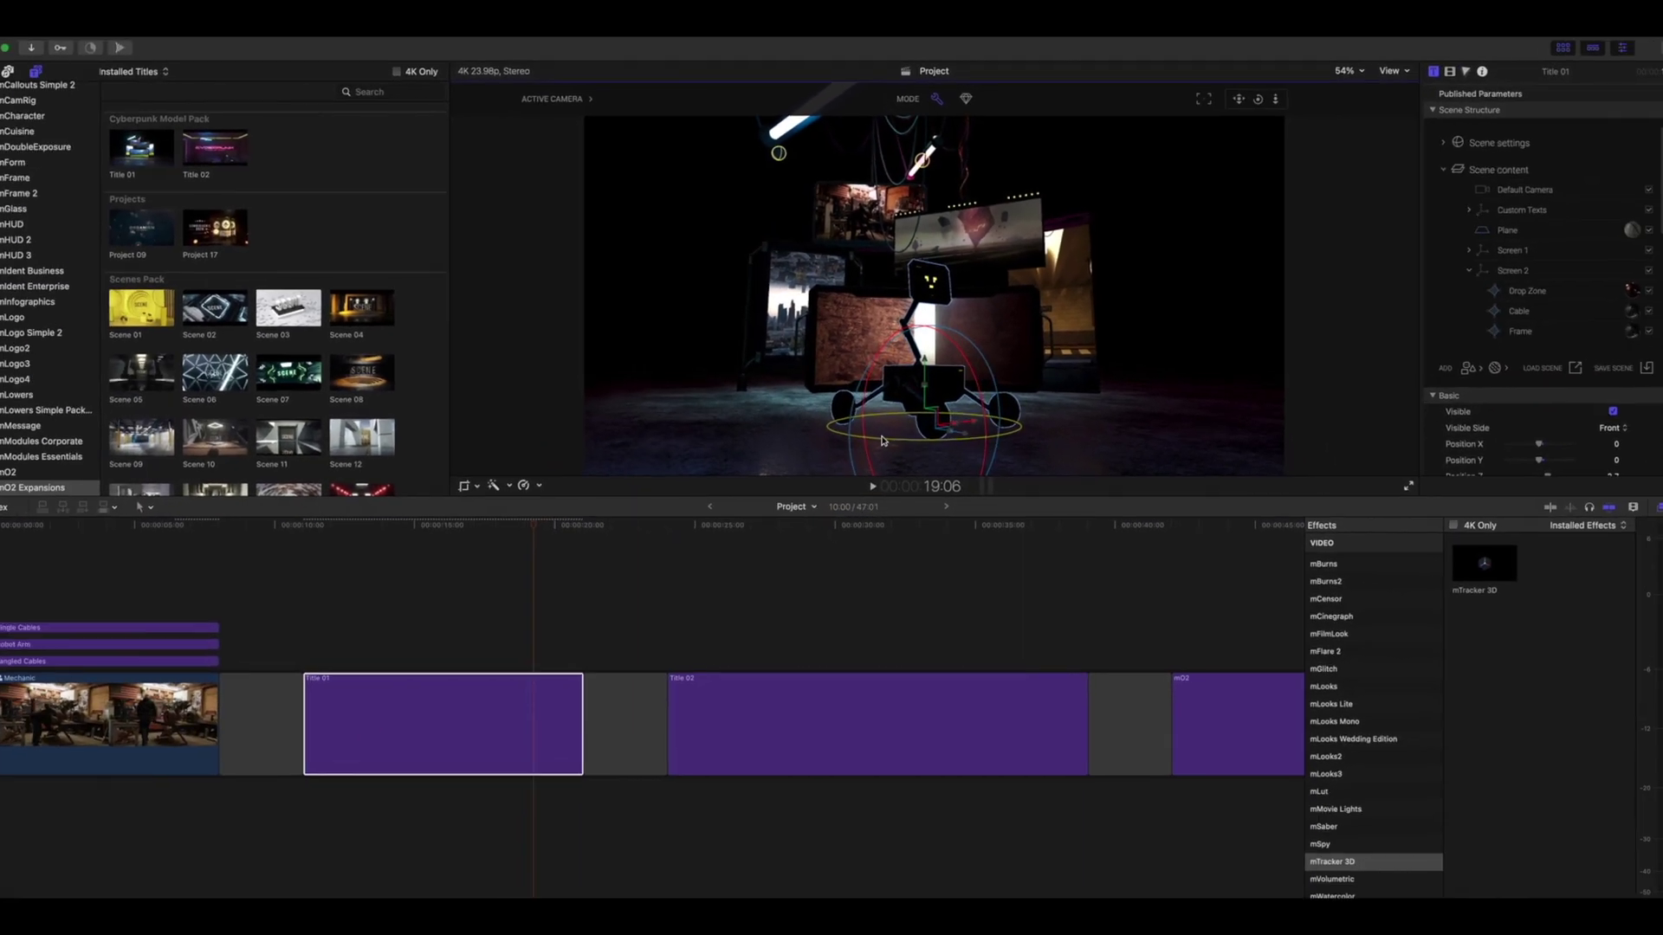
{"action": "left_click", "coordinate": [964, 97]}
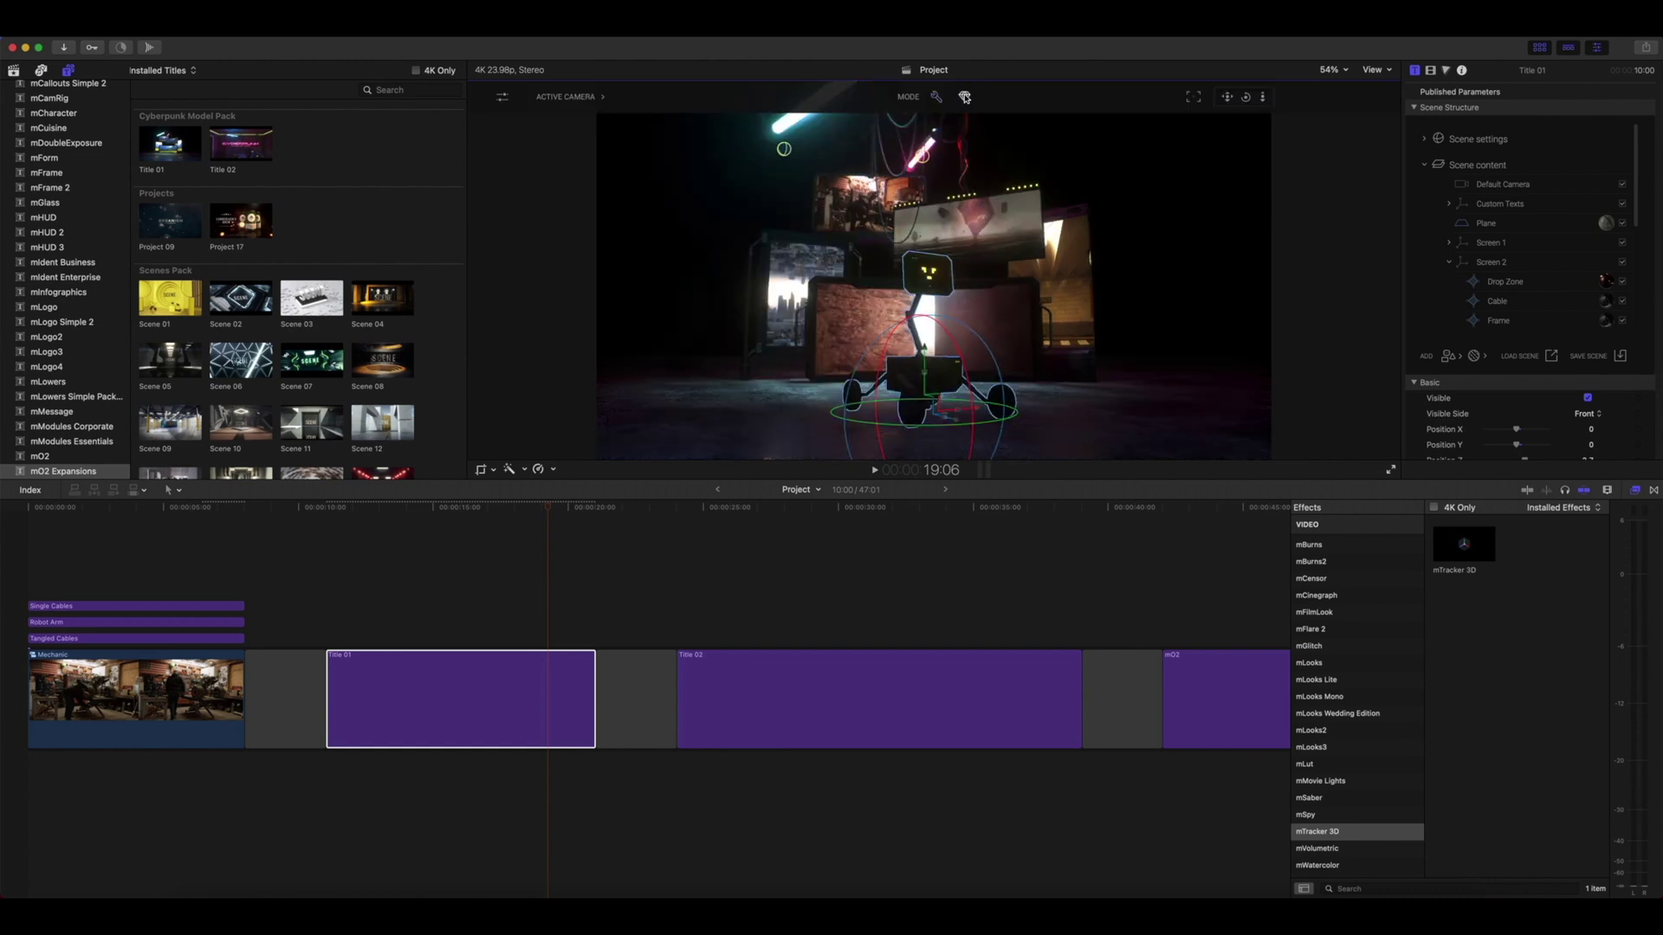
{"action": "left_click_drag", "start_coordinate": [329, 511], "coordinate": [563, 530]}
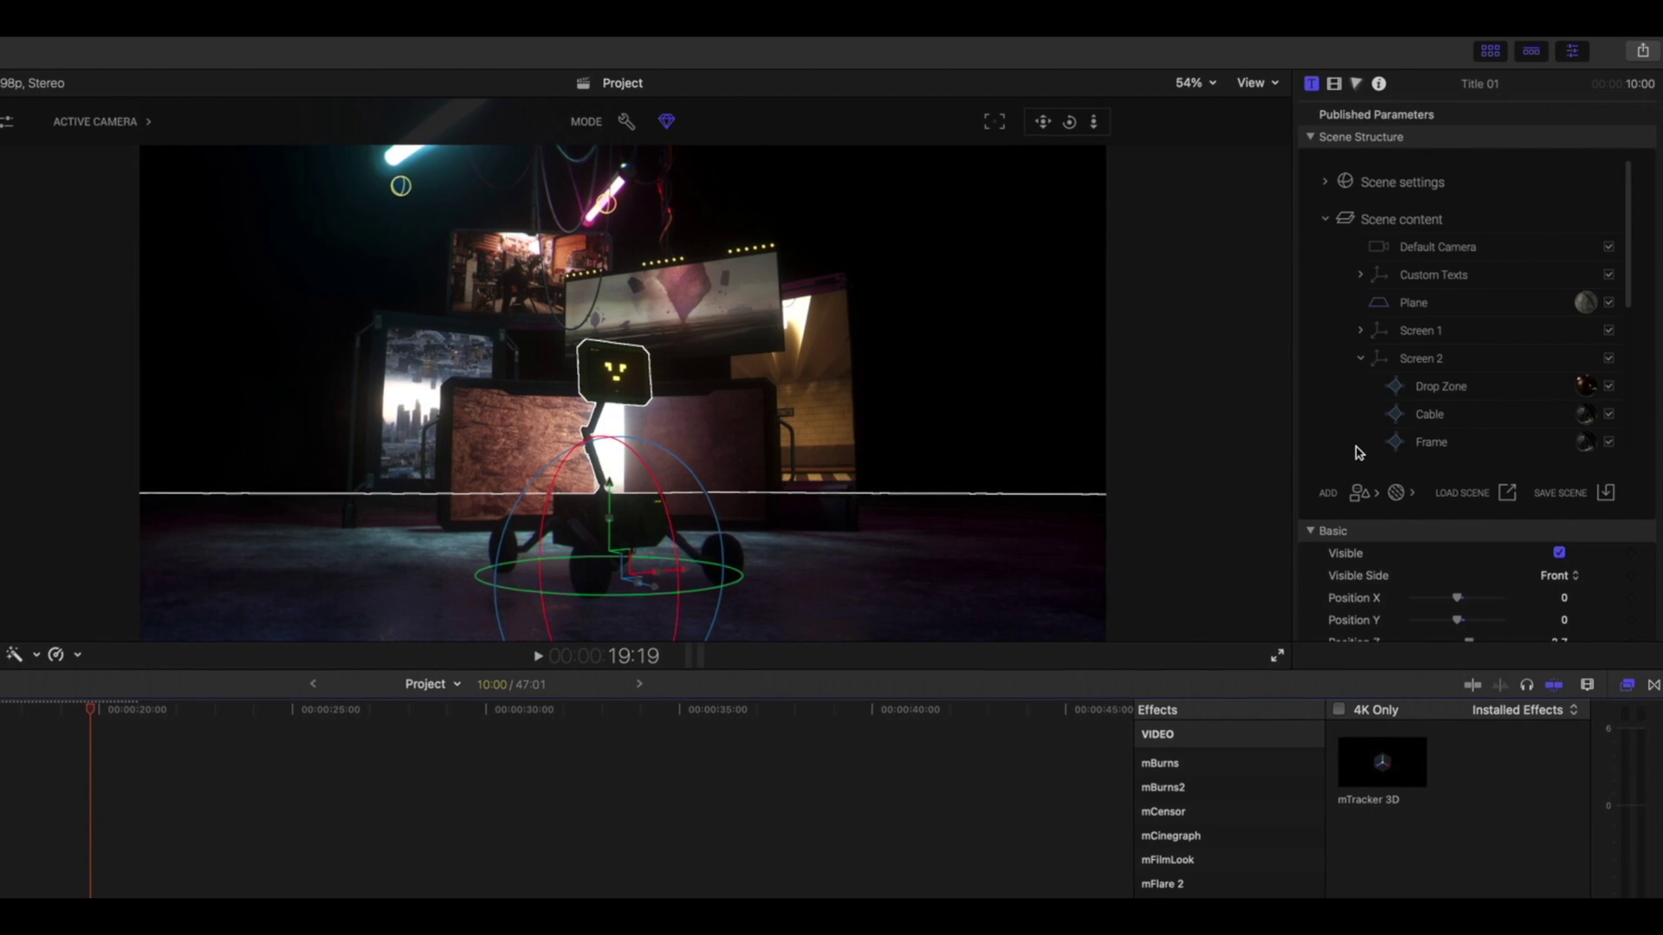
Step: Add a sphere light to the Title 01 scene and bring up its light settings
{"action": "left_click", "coordinate": [1359, 494]}
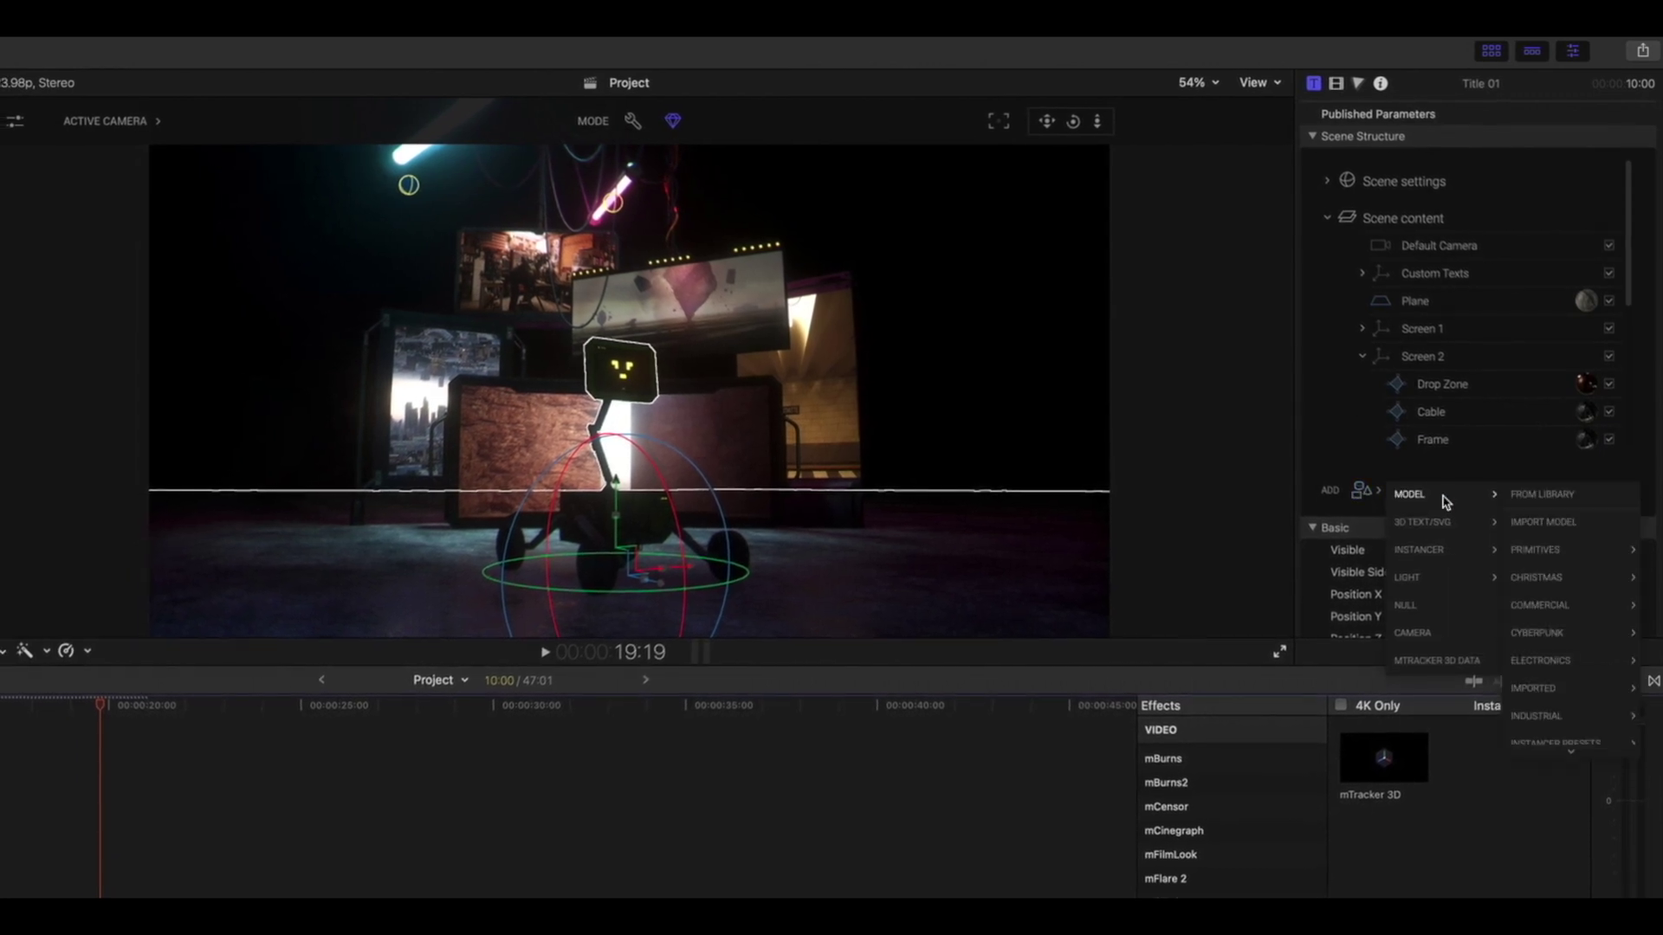
{"action": "mouse_move", "coordinate": [1429, 578]}
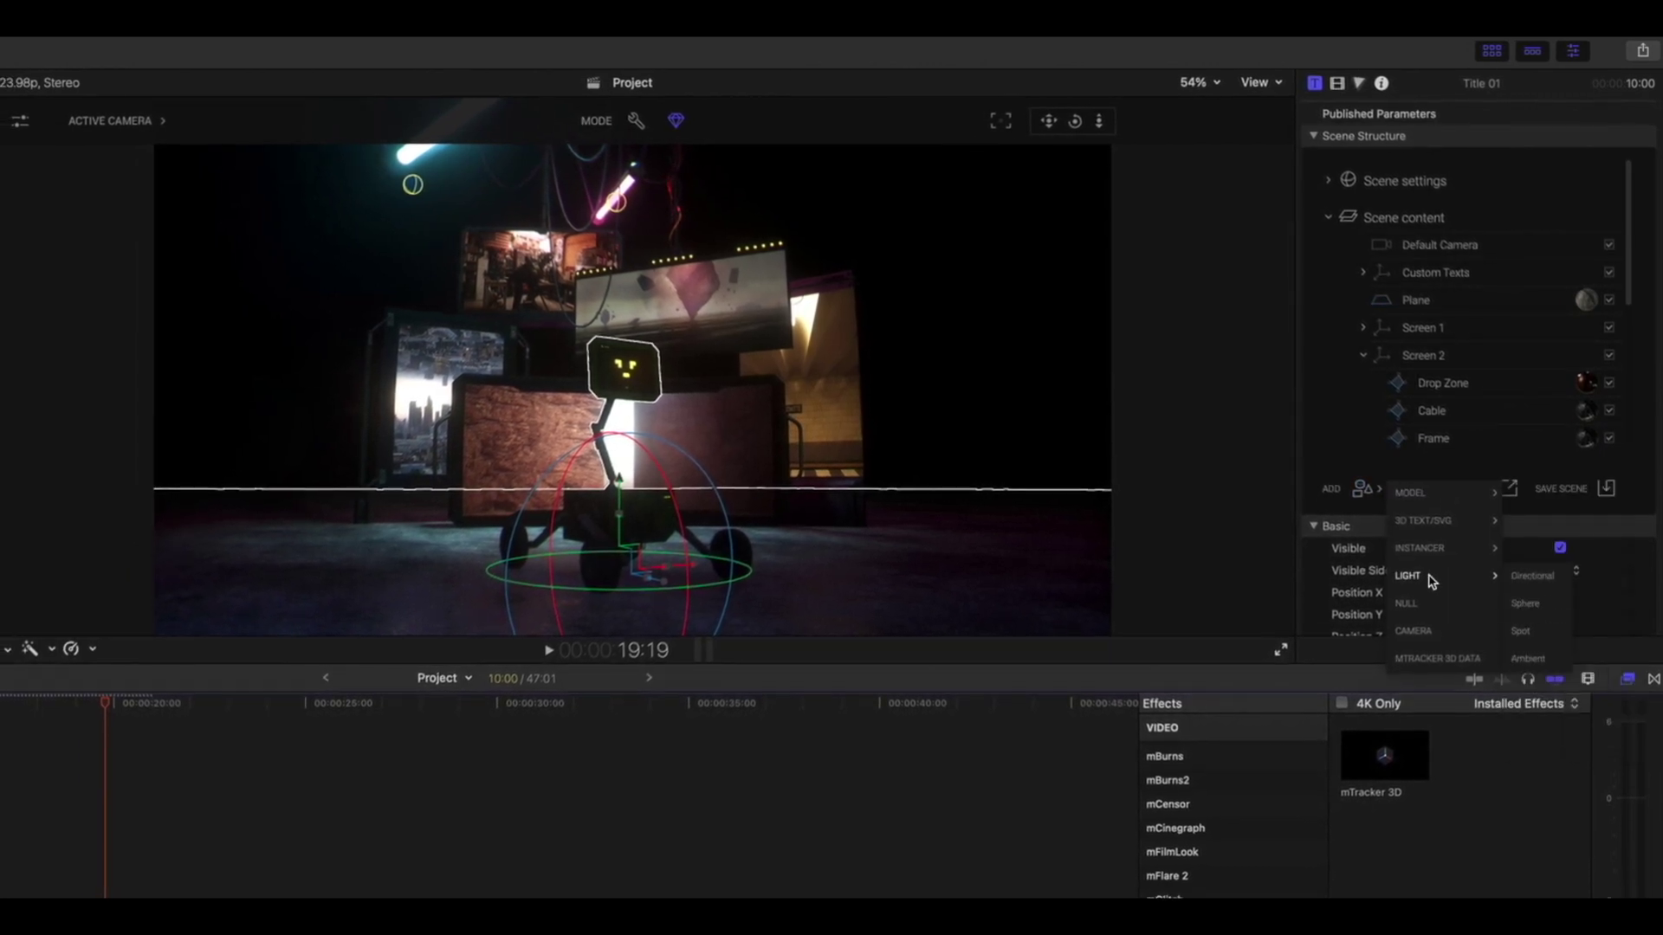
{"action": "left_click", "coordinate": [1529, 576]}
{"action": "scroll", "coordinate": [1532, 605], "scroll_direction": "down", "scroll_amount": 10}
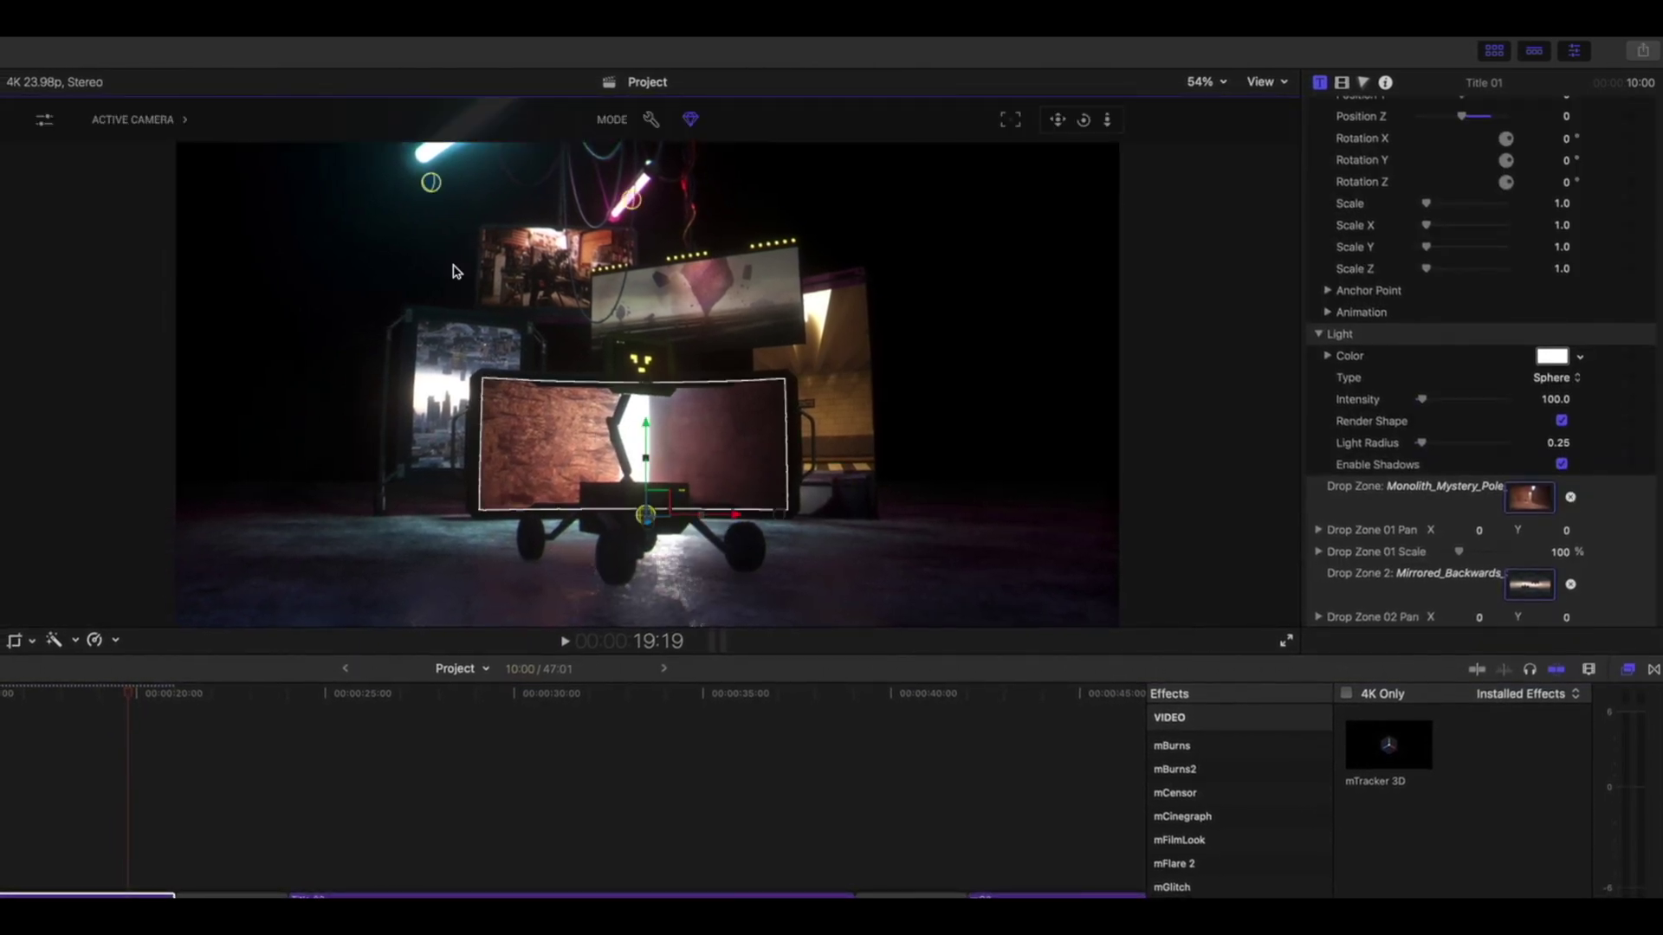
Step: Move the sphere light toward the robot in Perspective view, to Position Z 3.4, and return to Active Camera
{"action": "left_click", "coordinate": [113, 121]}
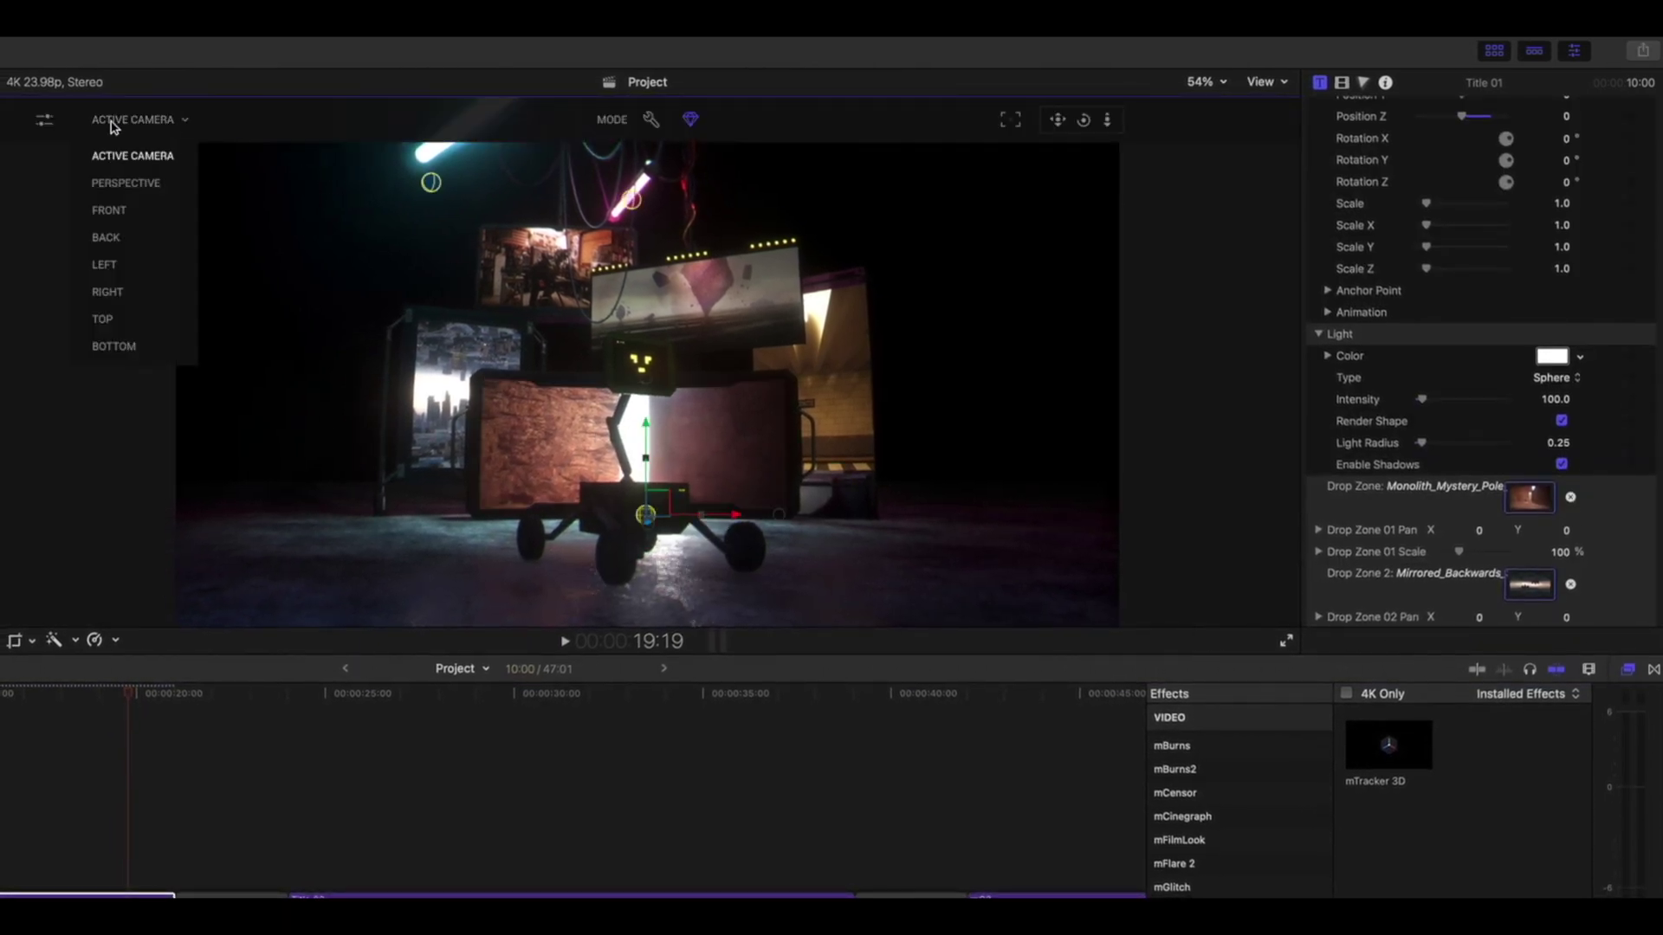
{"action": "left_click", "coordinate": [109, 185]}
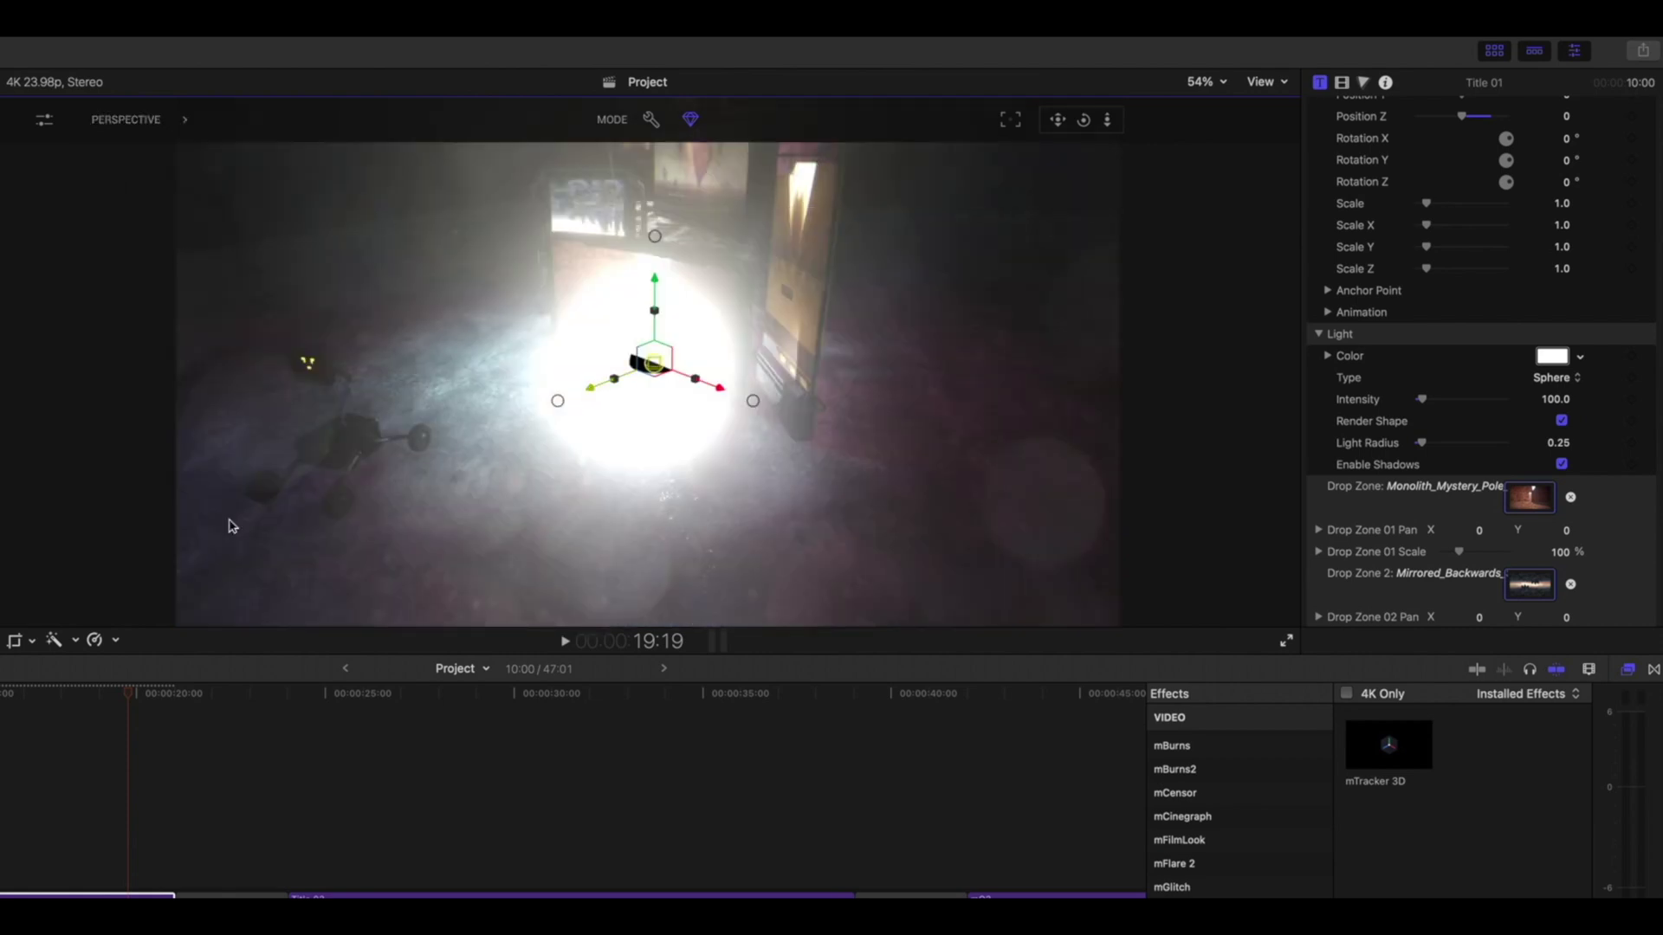
{"action": "left_click", "coordinate": [130, 120]}
{"action": "left_click", "coordinate": [133, 157]}
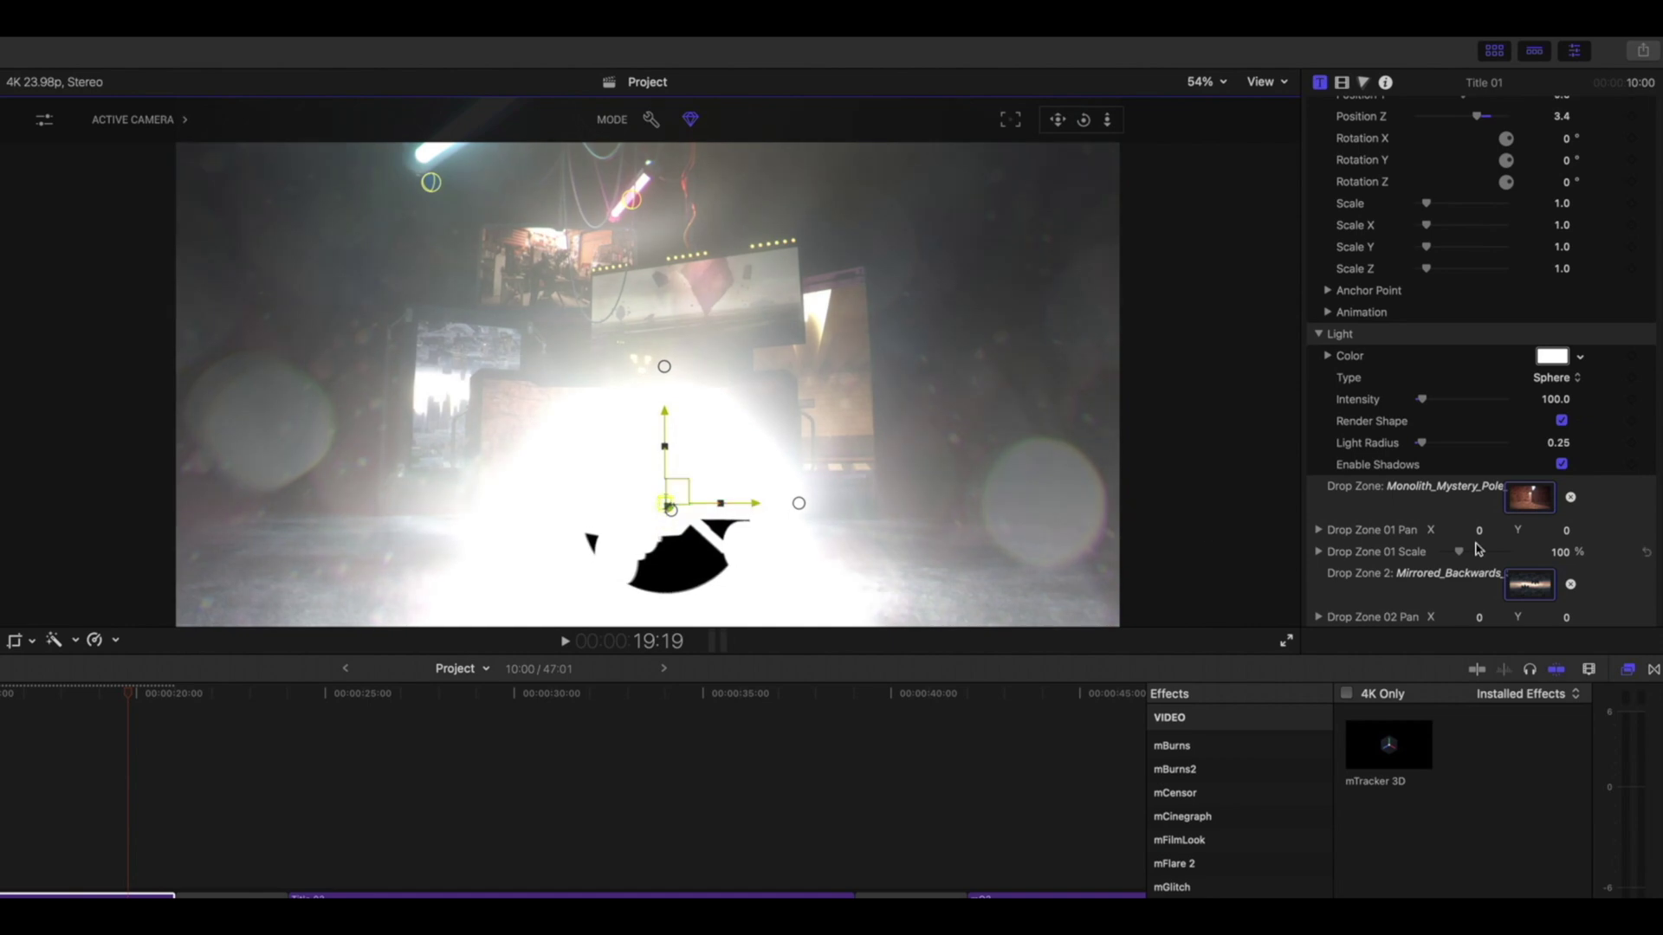
Step: Turn off the light's Render Shape and adjust it to Position X 0.4, Position Z 4.0 and Intensity 5.0
{"action": "left_click", "coordinate": [1561, 421]}
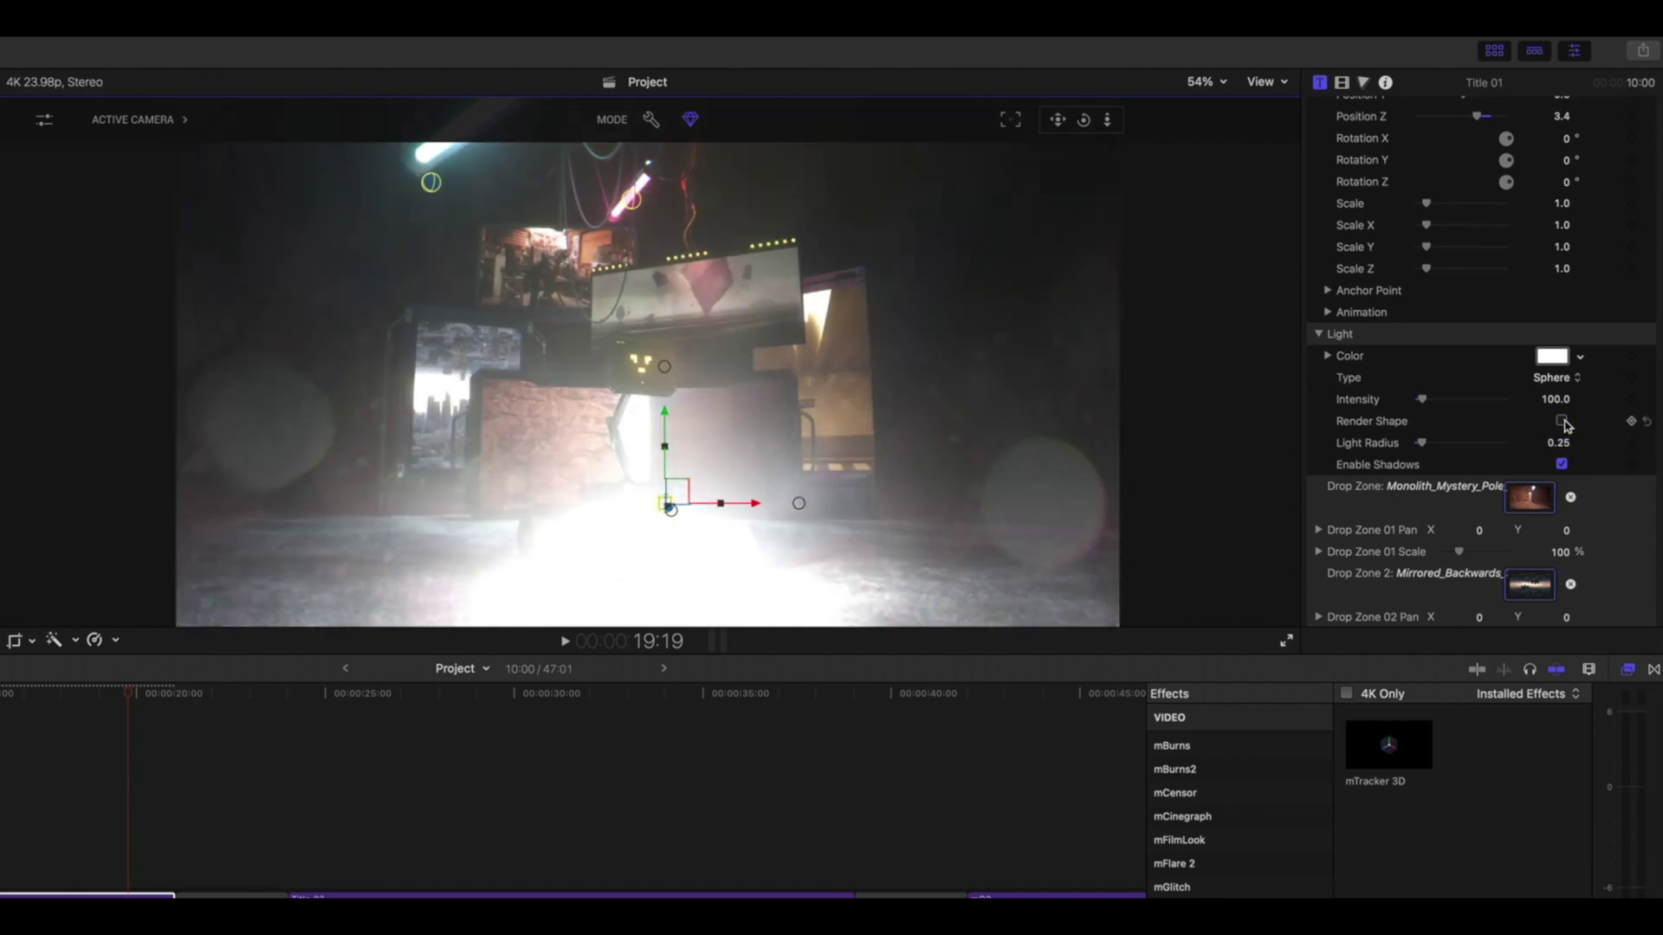
{"action": "scroll", "coordinate": [1524, 260], "scroll_direction": "up", "scroll_amount": 3}
{"action": "left_click_drag", "start_coordinate": [1483, 193], "coordinate": [1520, 198]}
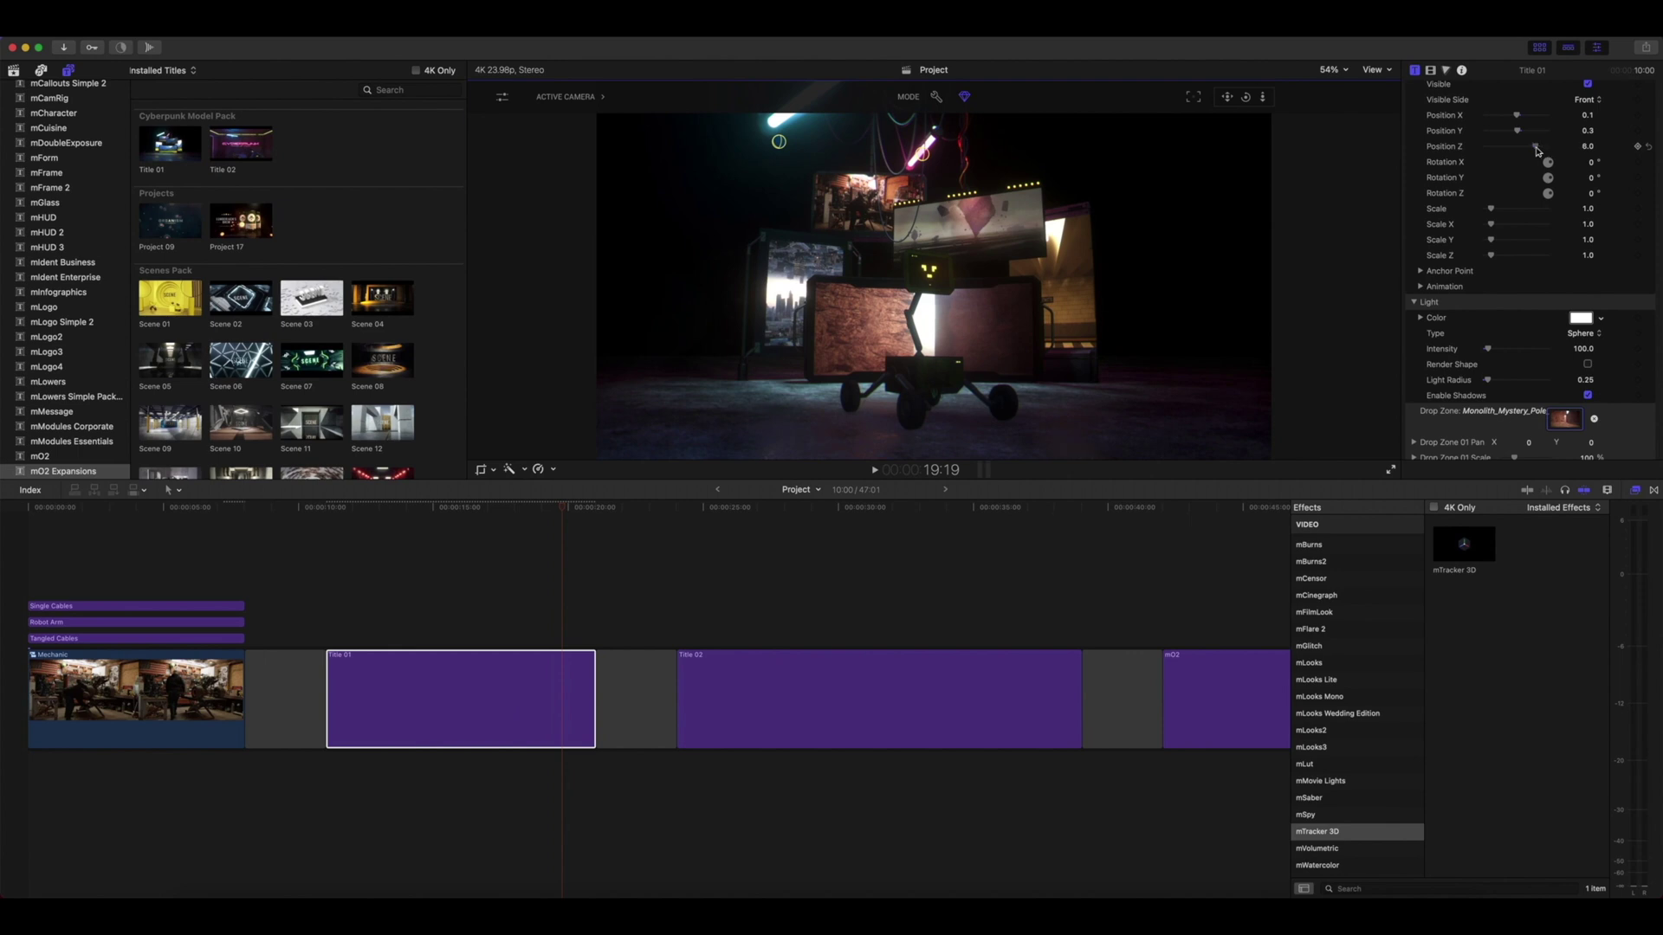
{"action": "left_click_drag", "start_coordinate": [1540, 149], "coordinate": [1530, 147]}
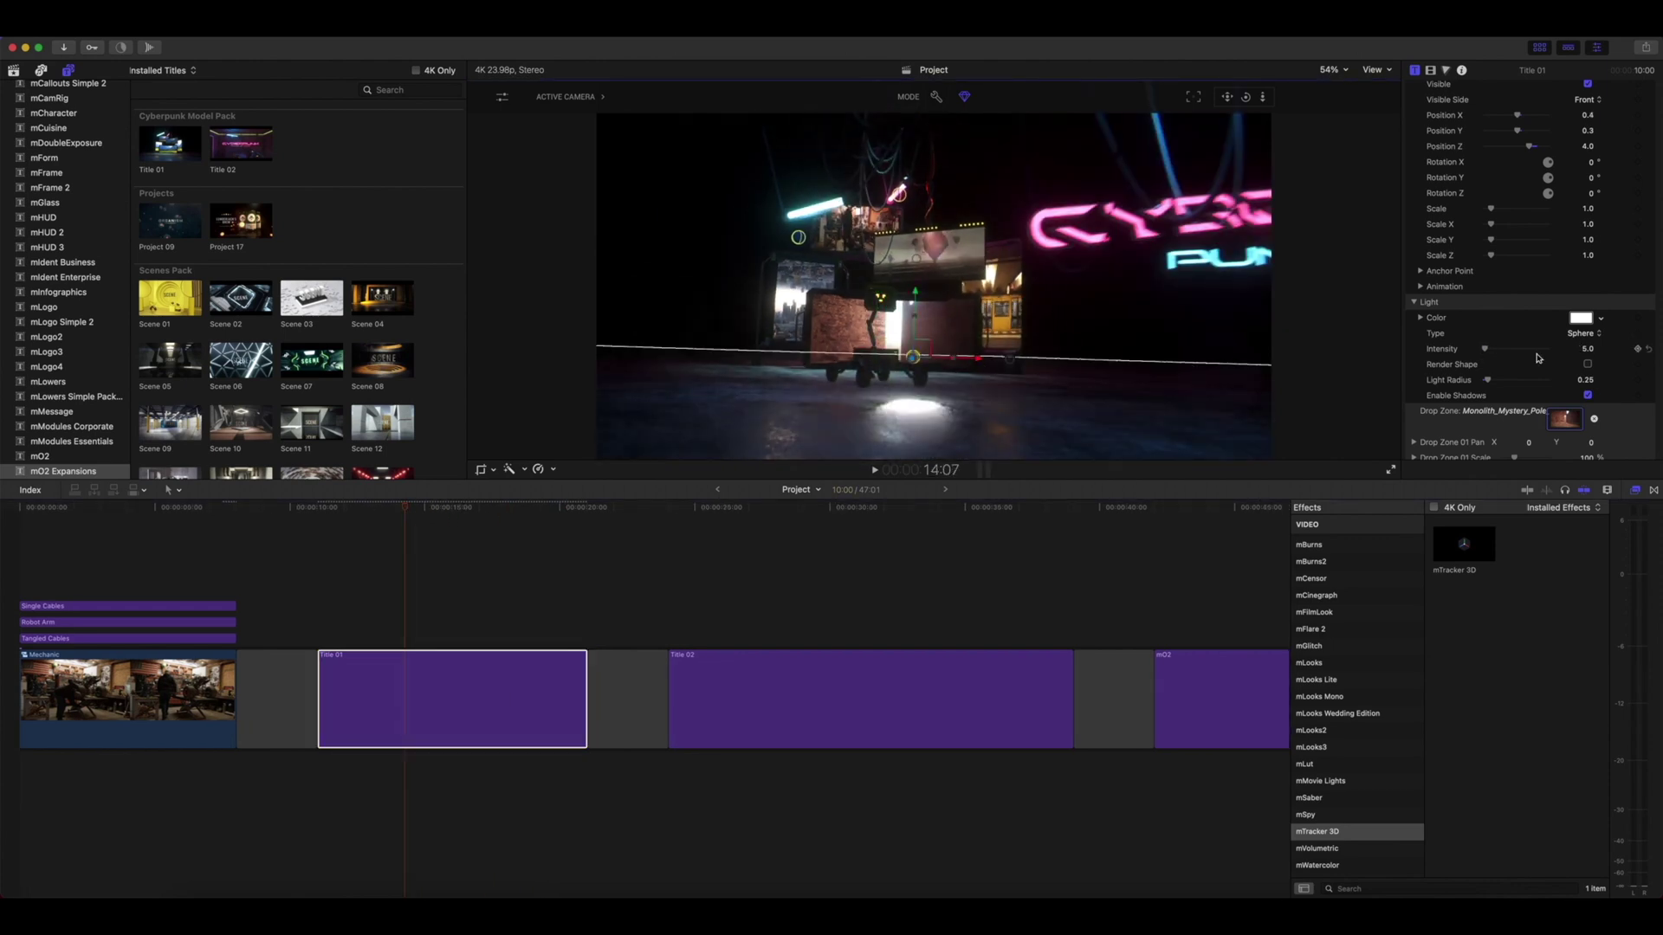
Step: Set the light's color to the pink sampled from the neon Cyber headline in the viewer
{"action": "left_click", "coordinate": [1580, 318]}
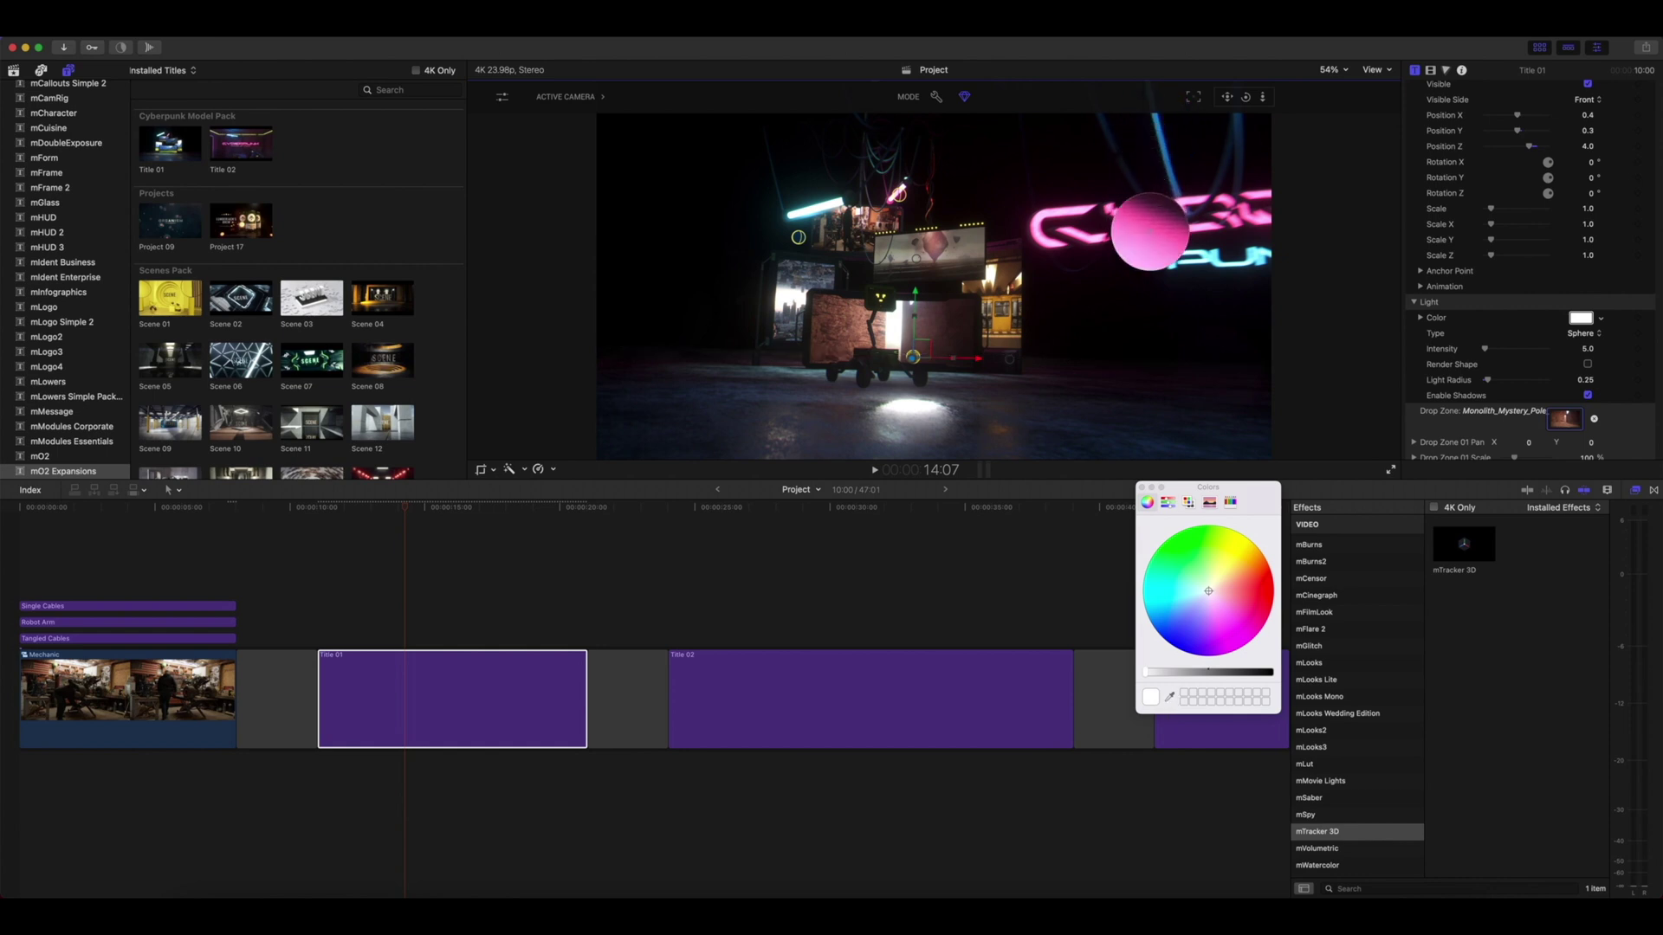
{"action": "left_click", "coordinate": [1150, 232]}
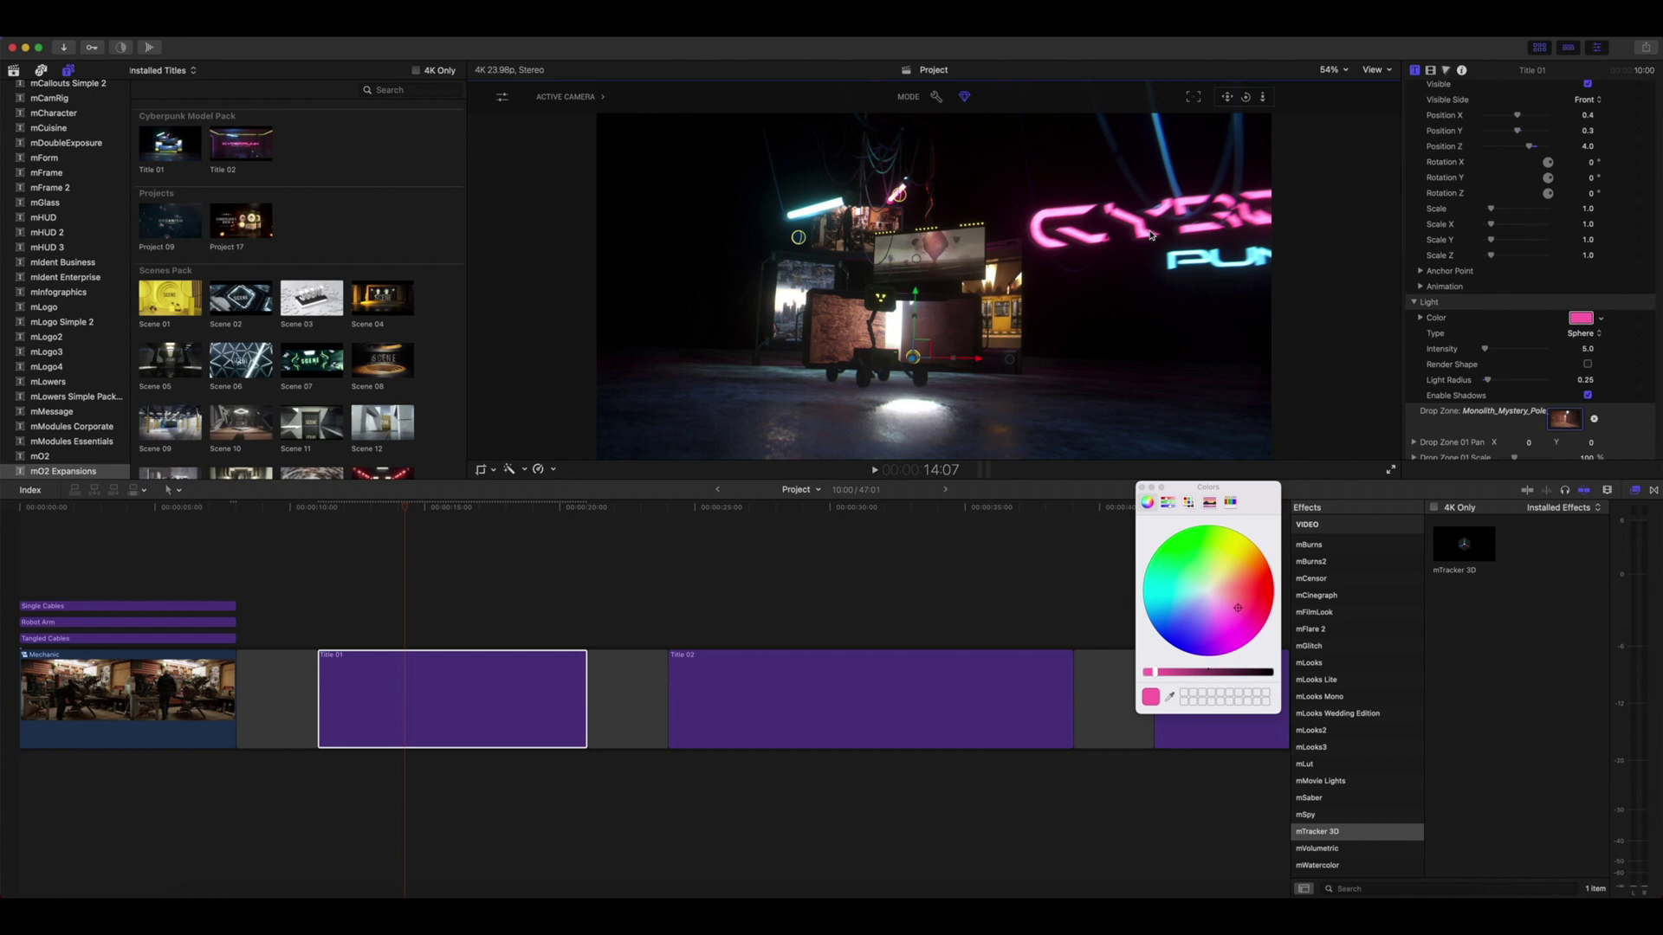